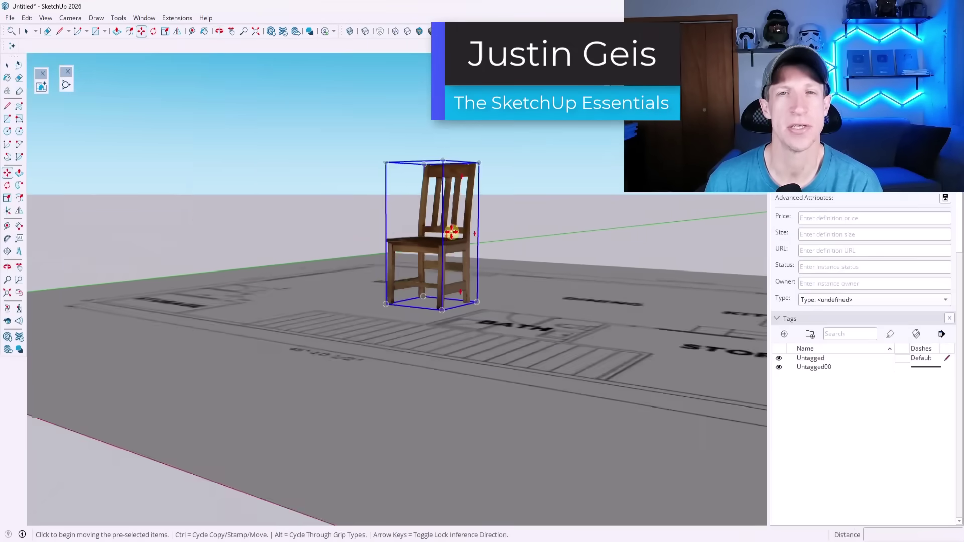
middle_drag(351, 347, 325, 348)
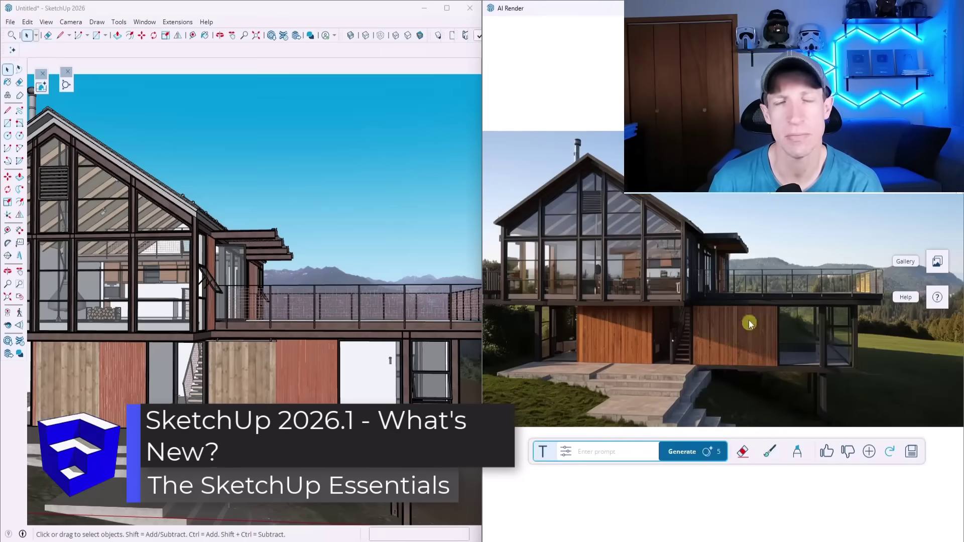
mouse_move(743, 316)
mouse_down()
mouse_move(773, 314)
mouse_move(768, 361)
mouse_up()
drag(611, 307, 645, 305)
click(937, 261)
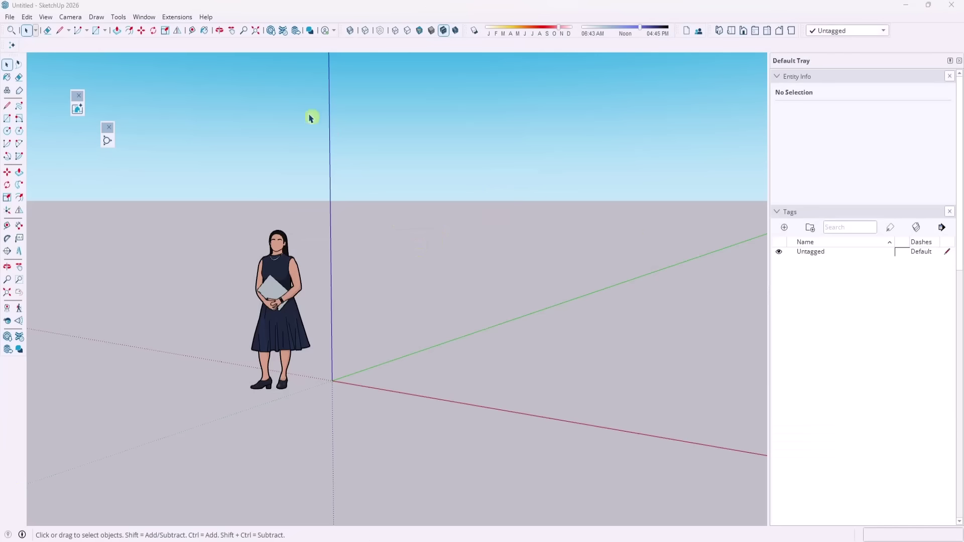
- Check whether a program update is available and dismiss the result
click(206, 17)
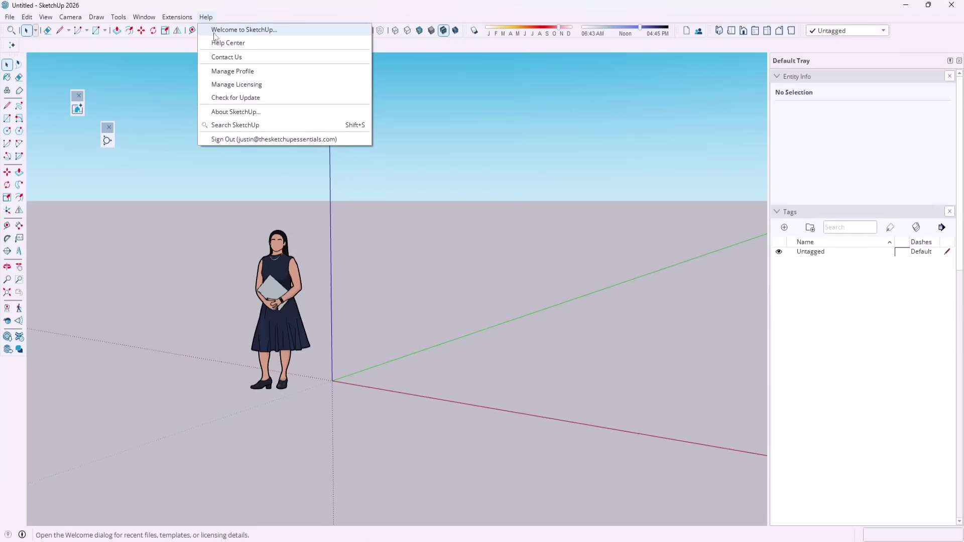
click(263, 98)
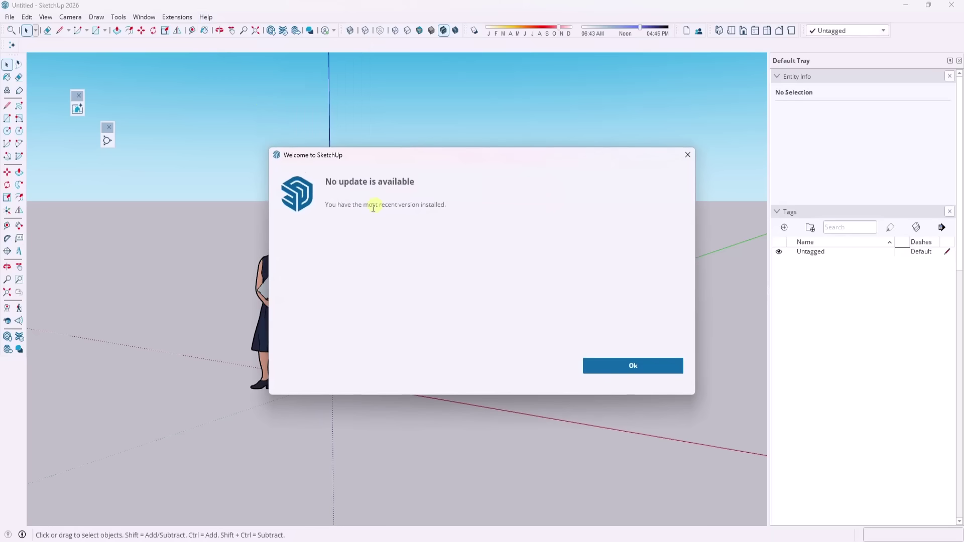
click(637, 370)
click(628, 361)
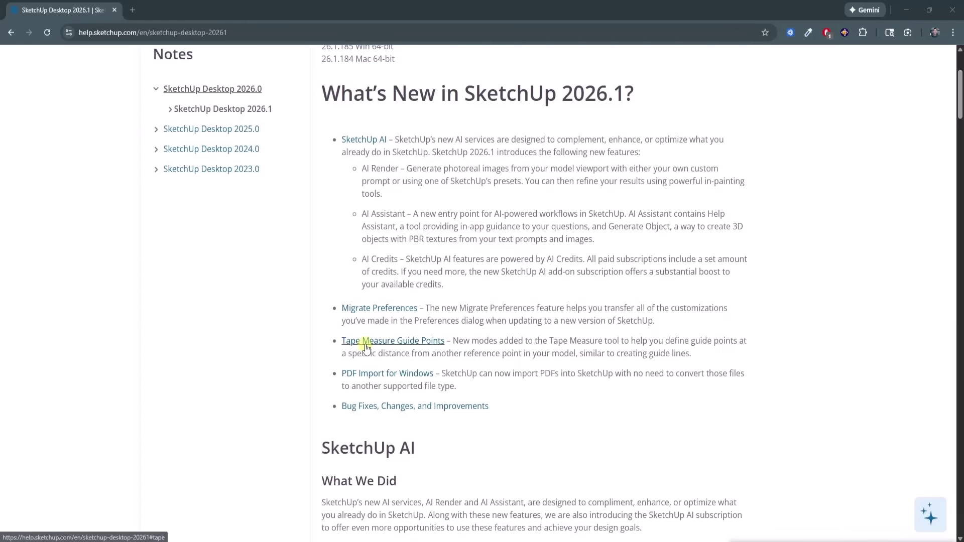
- Read through the feature list of the SketchUp 2026.1 release notes in the browser
scroll(486, 242, up, 3)
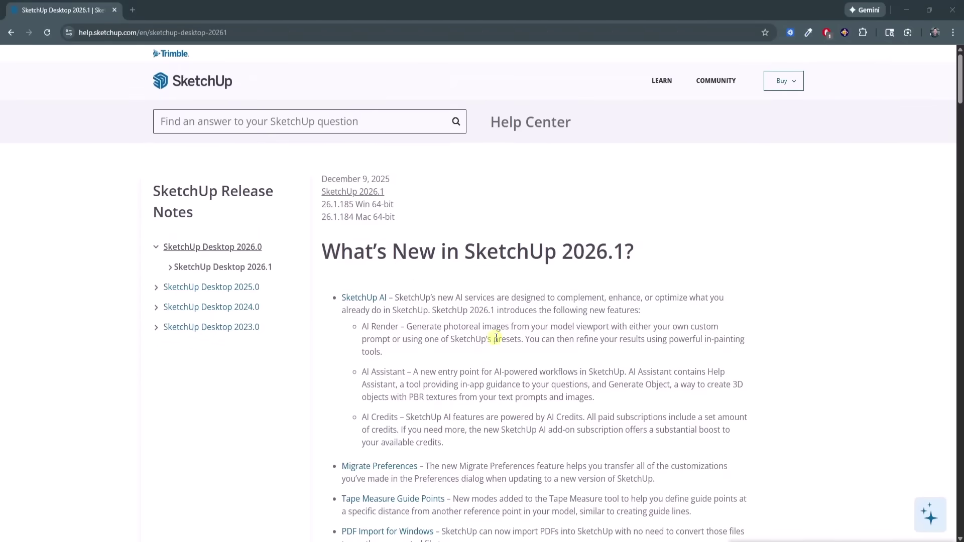
scroll(494, 338, down, 2)
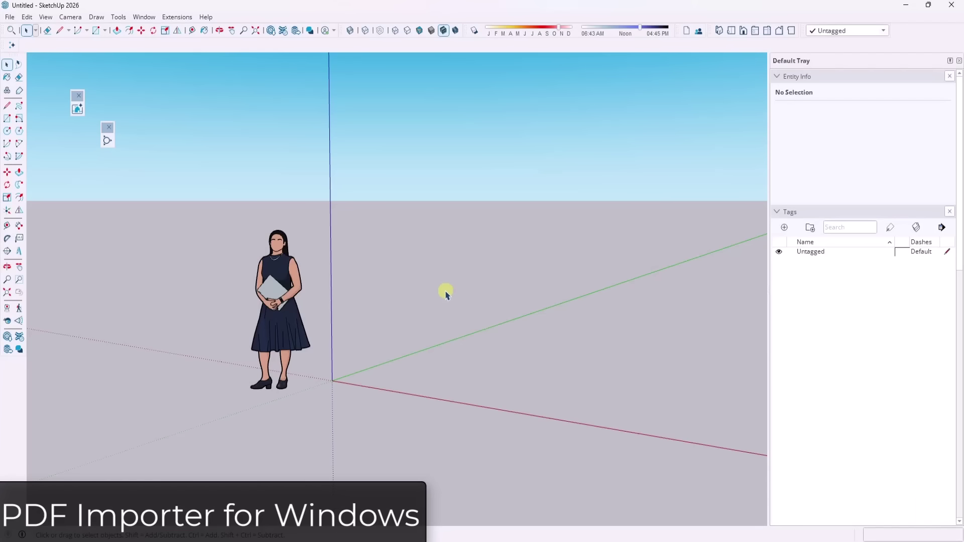
- Begin a file import in SketchUp and limit the file type to PDF File (*.pdf)
middle_drag(428, 275, 409, 290)
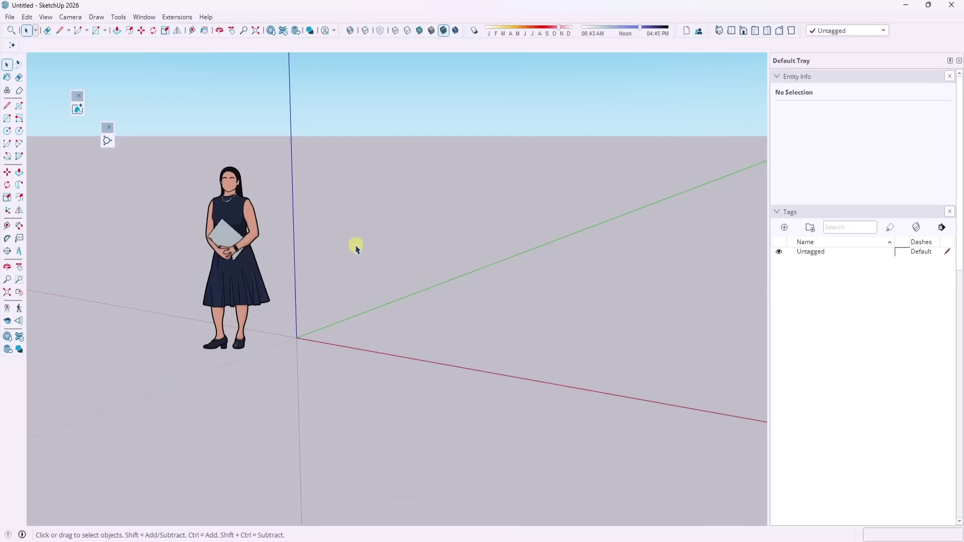
mouse_move(255, 242)
middle_down()
mouse_move(264, 258)
mouse_move(263, 232)
middle_up()
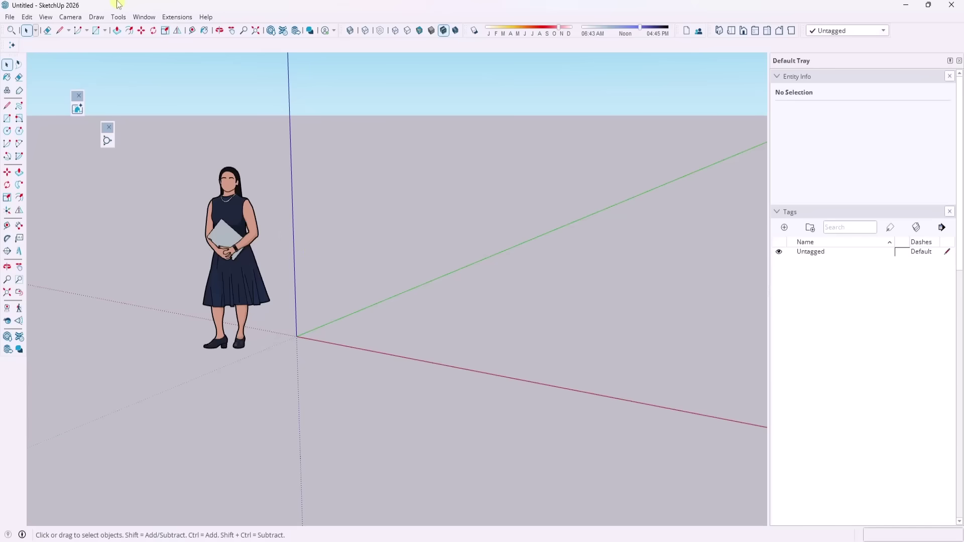
click(10, 18)
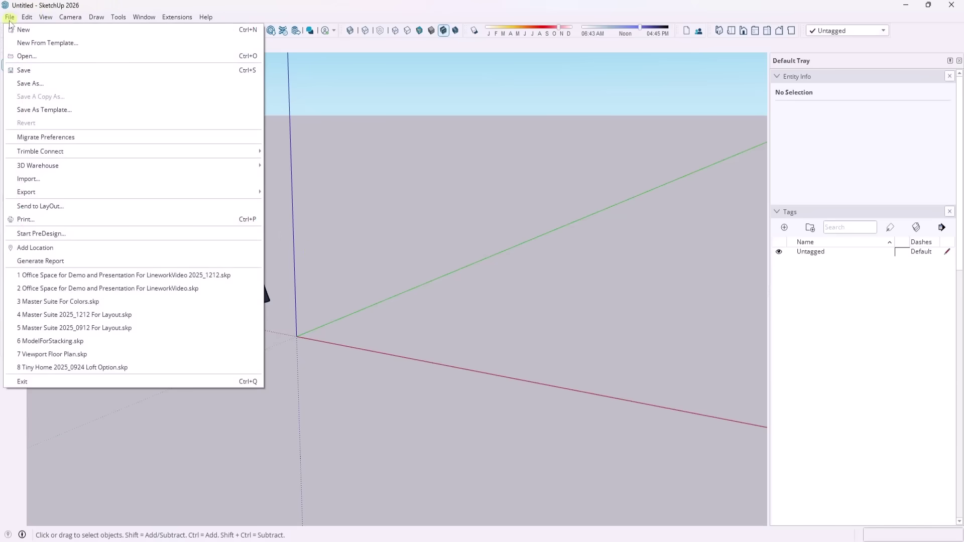
click(29, 179)
click(903, 507)
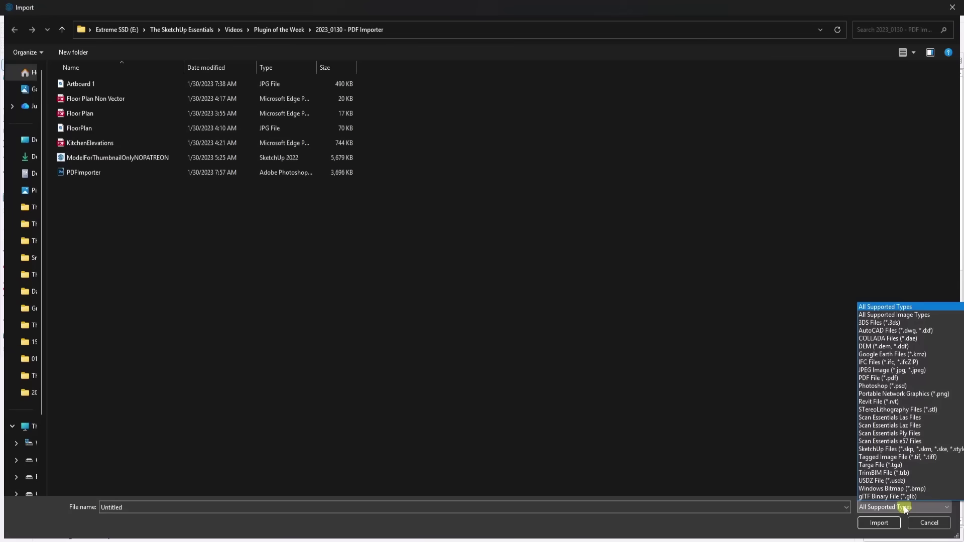
click(889, 379)
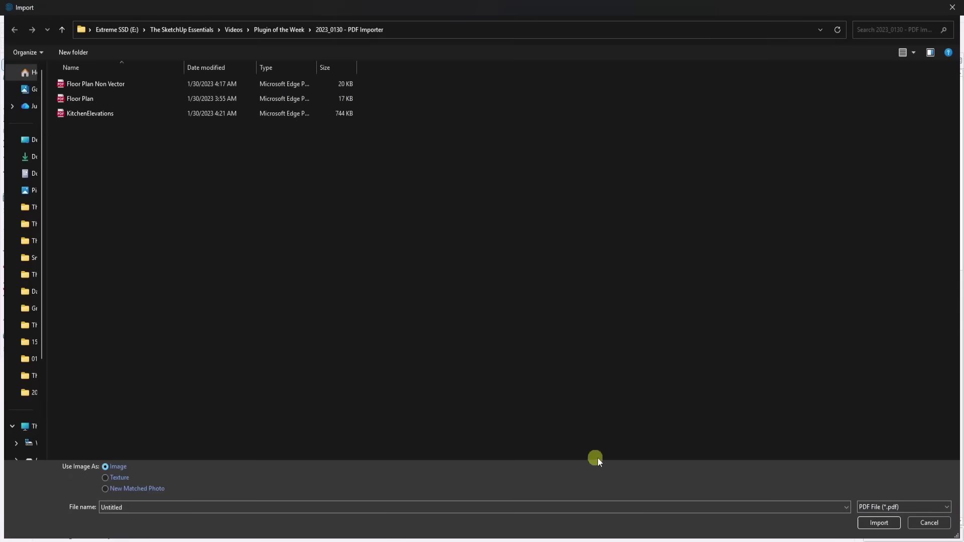
click(890, 506)
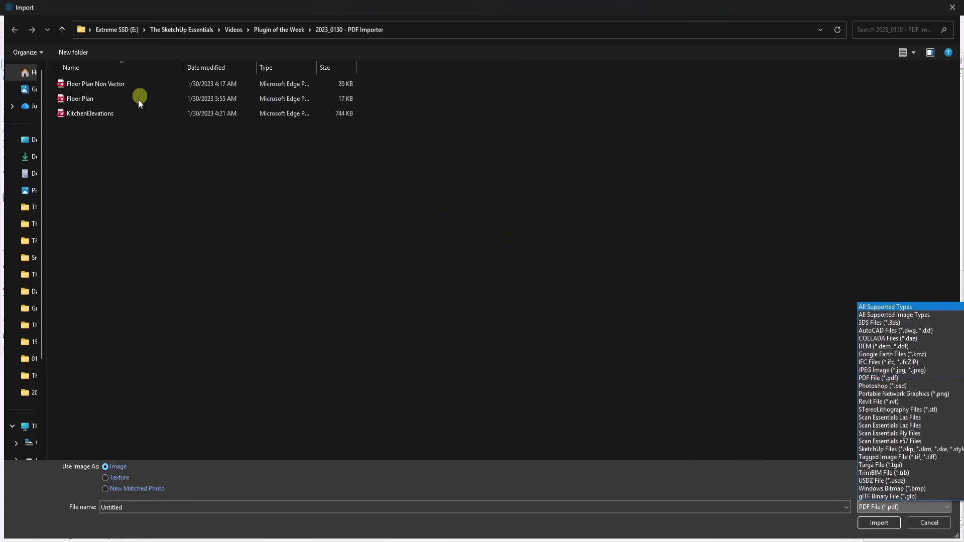
click(311, 232)
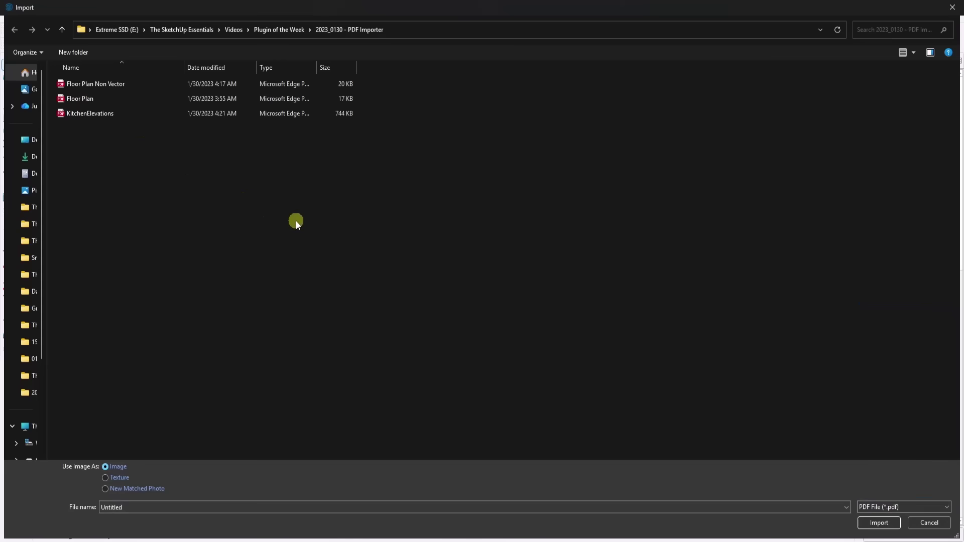
- Import the Floor Plan Non Vector PDF as an image, placed from the origin at about 28' 6" wide
click(101, 86)
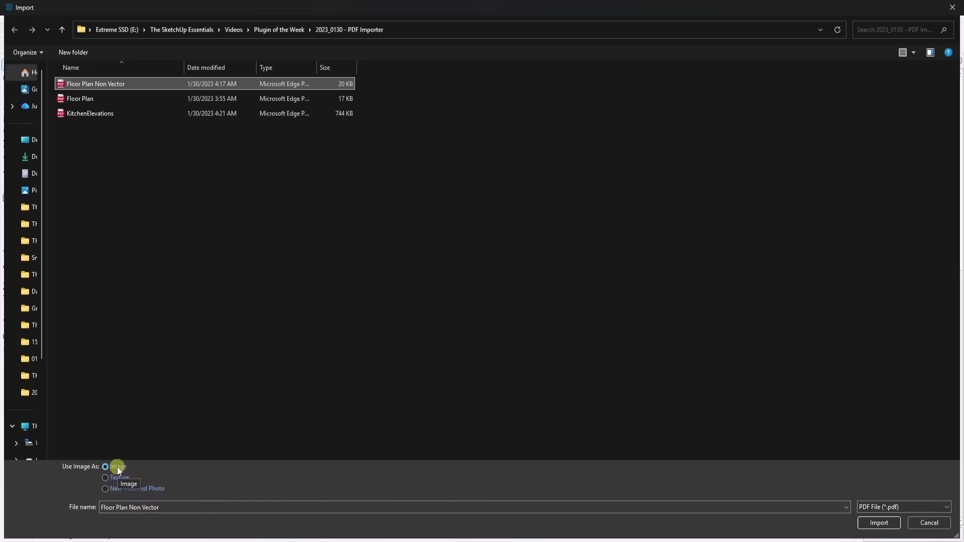
click(879, 523)
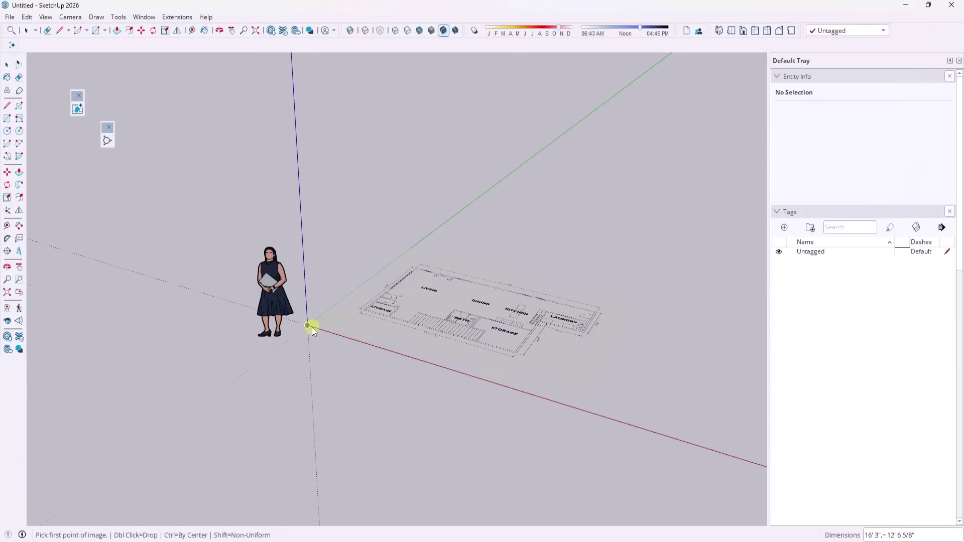
click(310, 326)
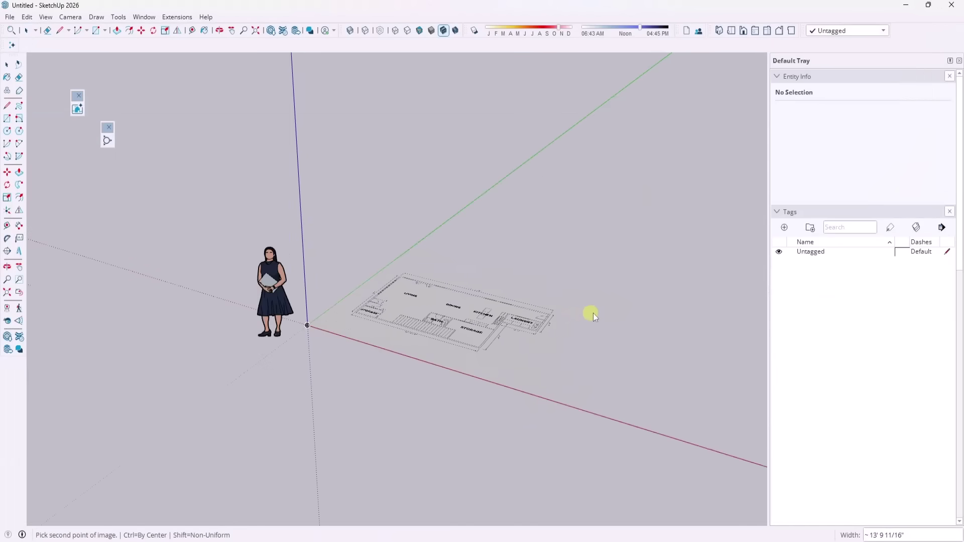
scroll(632, 301, down, 1)
scroll(644, 301, down, 1)
shift+middle_drag(651, 291, 430, 252)
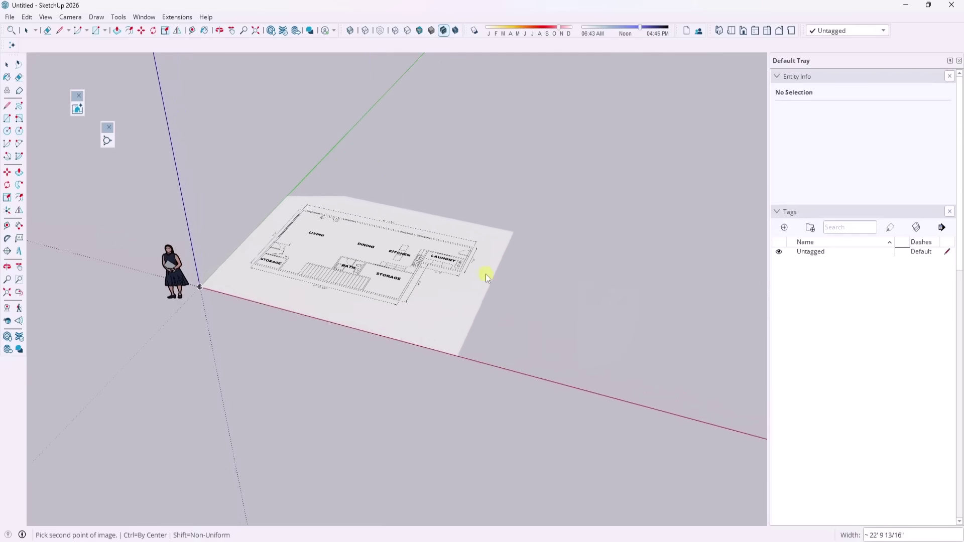
click(486, 276)
- Draw a rectangle of about 335 sq ft on the ground beside the imported floor plan image
middle_drag(557, 274, 445, 267)
key(r)
click(444, 271)
click(574, 251)
key(space)
scroll(538, 246, up, 5)
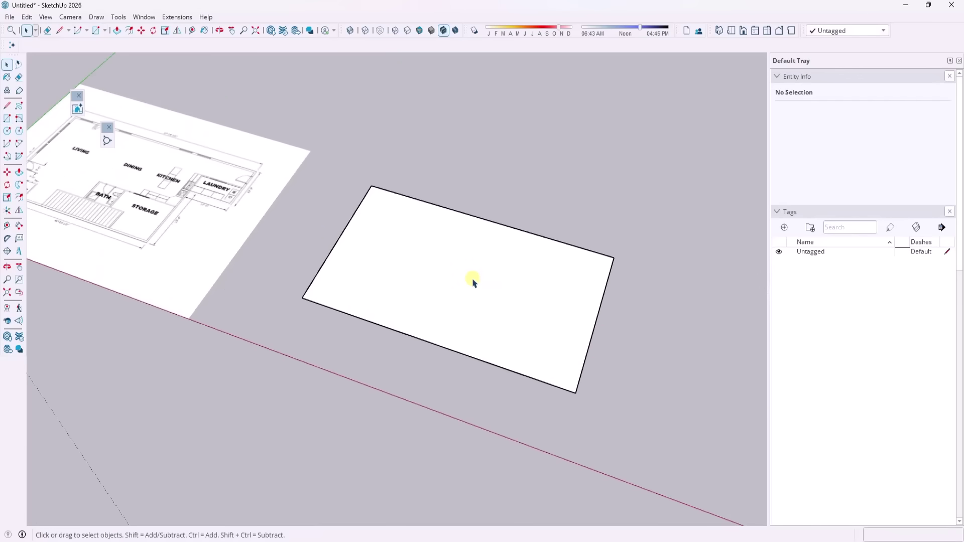
- Select the rectangle's face and import the Floor Plan Non Vector PDF as a texture
click(11, 18)
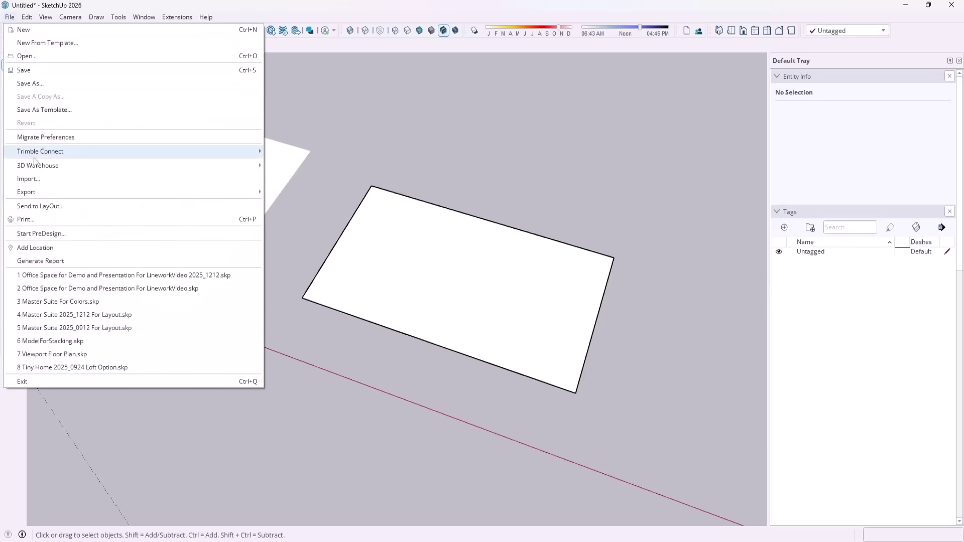
click(453, 287)
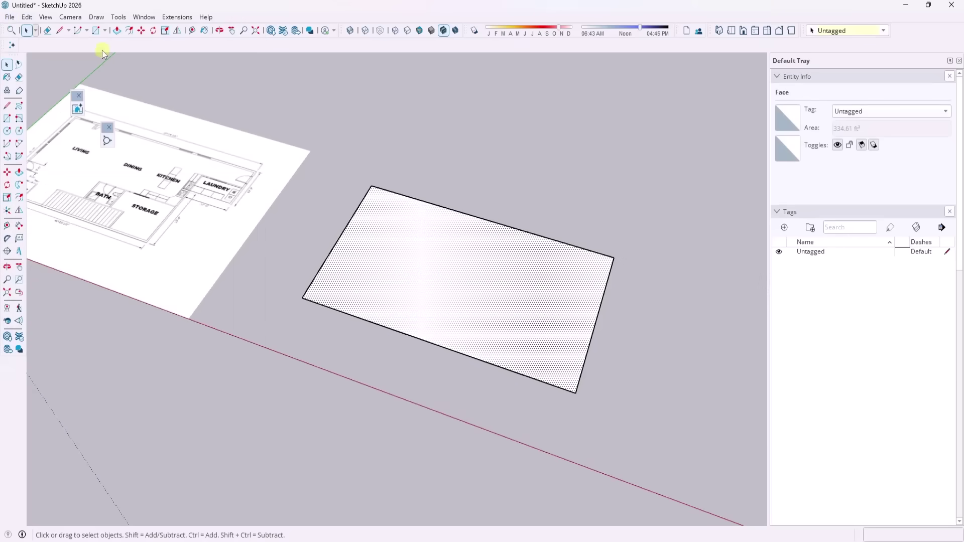
click(10, 16)
click(30, 178)
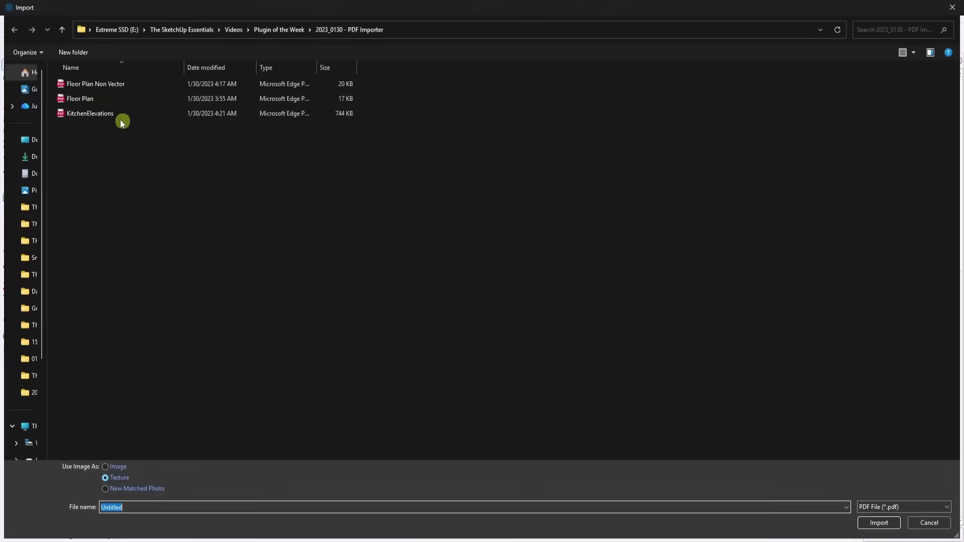
click(95, 85)
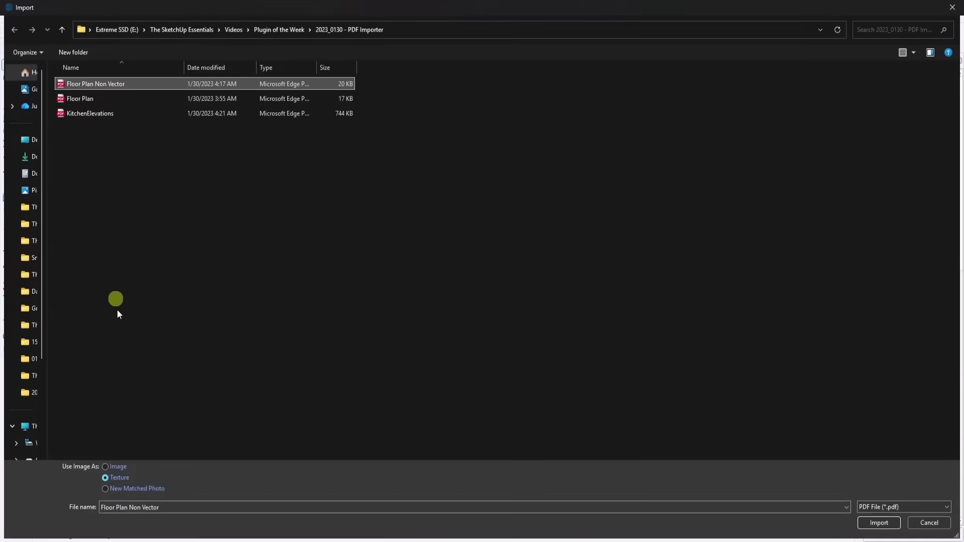
click(105, 477)
click(882, 523)
- Place the floor plan texture on the rectangle's face, scaled small enough for the plan to tile across it
click(352, 285)
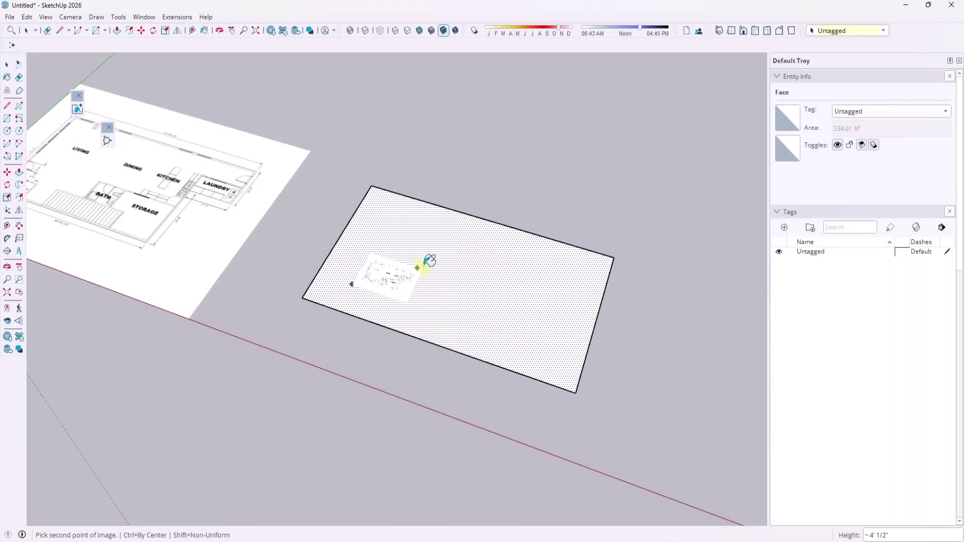
click(485, 258)
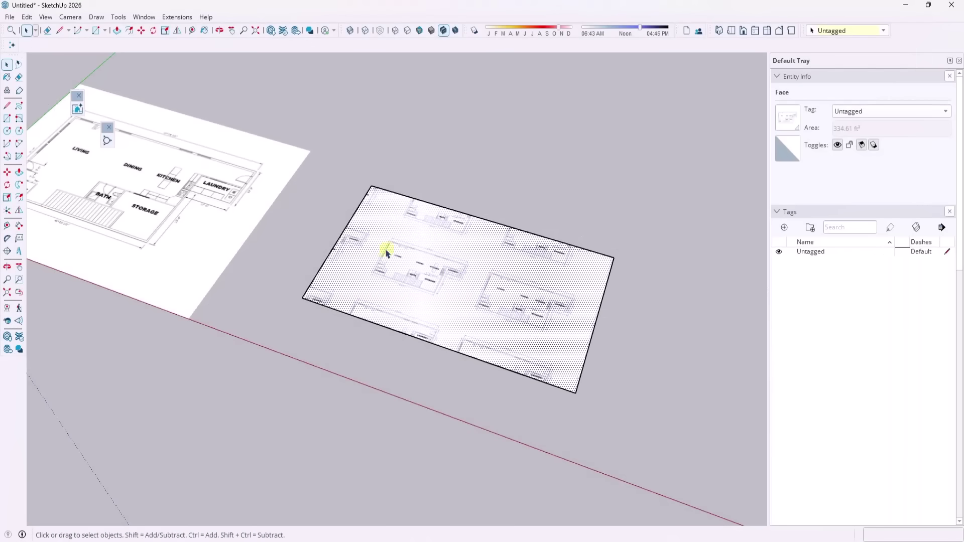
scroll(420, 268, up, 5)
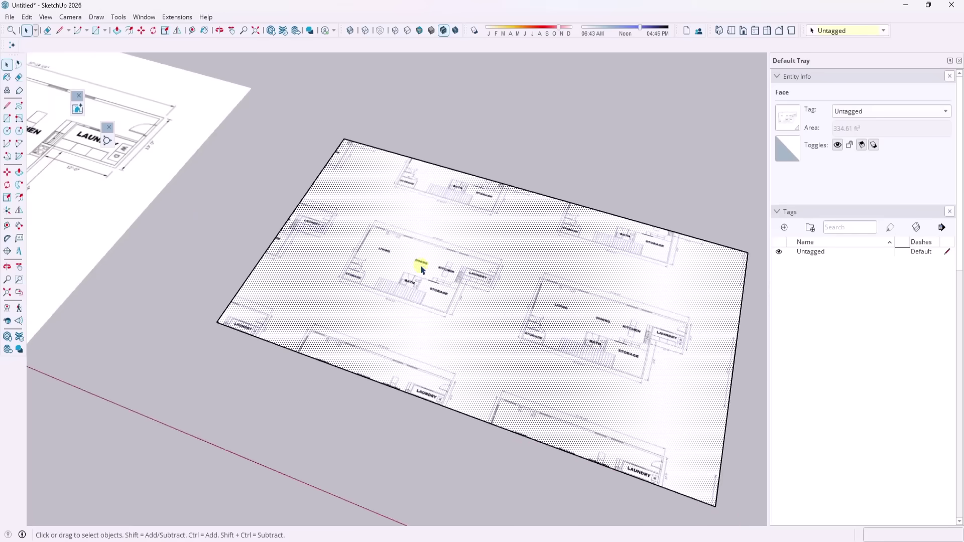
scroll(370, 252, down, 6)
scroll(399, 254, up, 1)
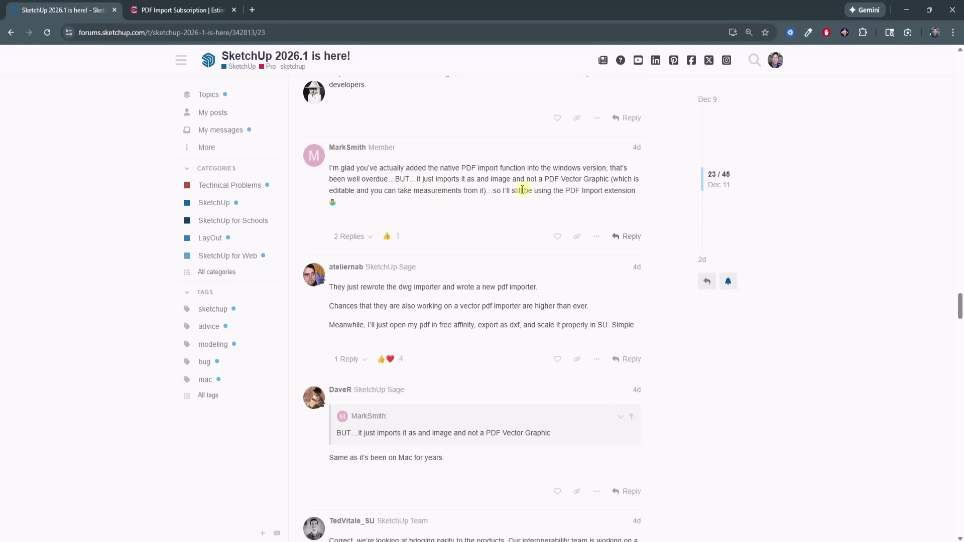
- Bring up the PDF Import Subscription page in the browser
click(145, 10)
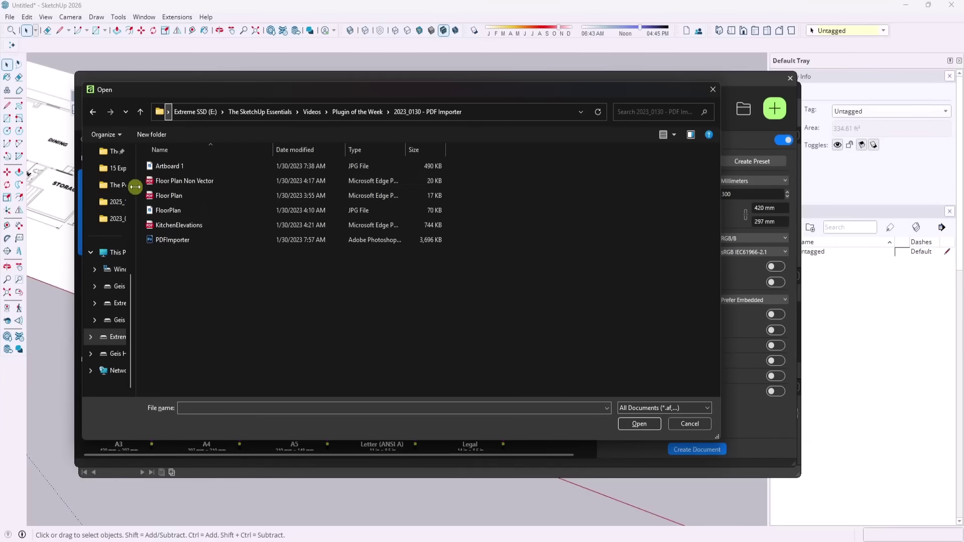
- Open the Floor Plan PDF in Affinity and export it as a DWG that preserves vectors
double_click(168, 195)
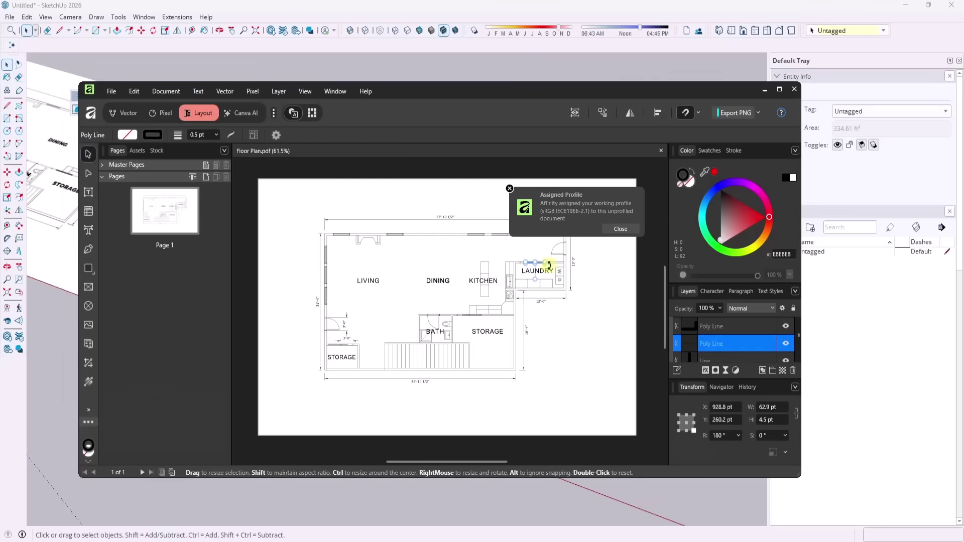
scroll(552, 281, up, 1)
scroll(517, 211, down, 3)
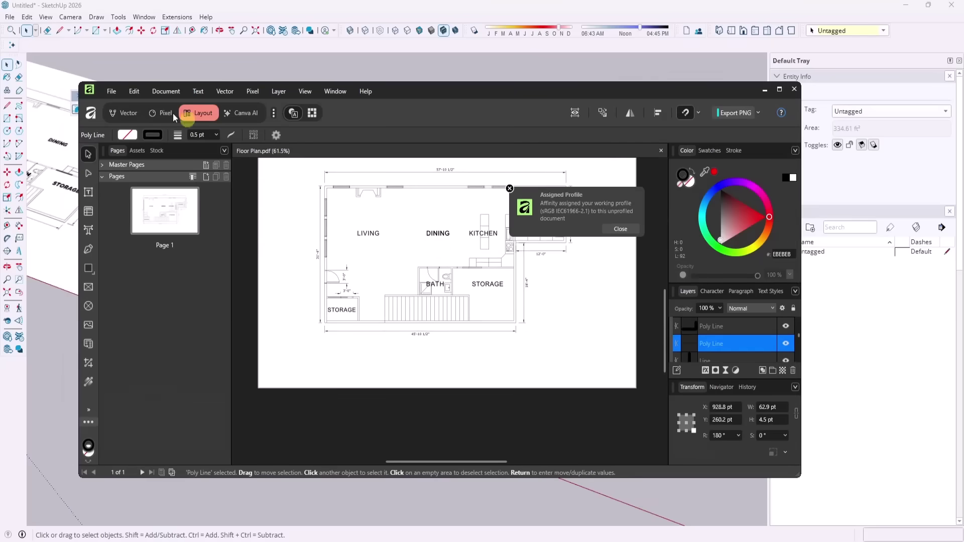
key(ctrl+alt+shift+w)
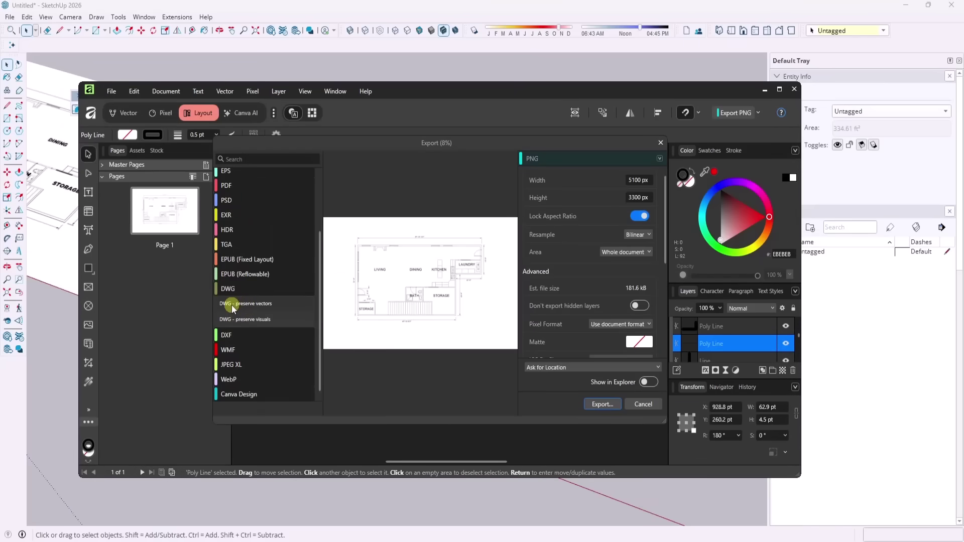
click(602, 404)
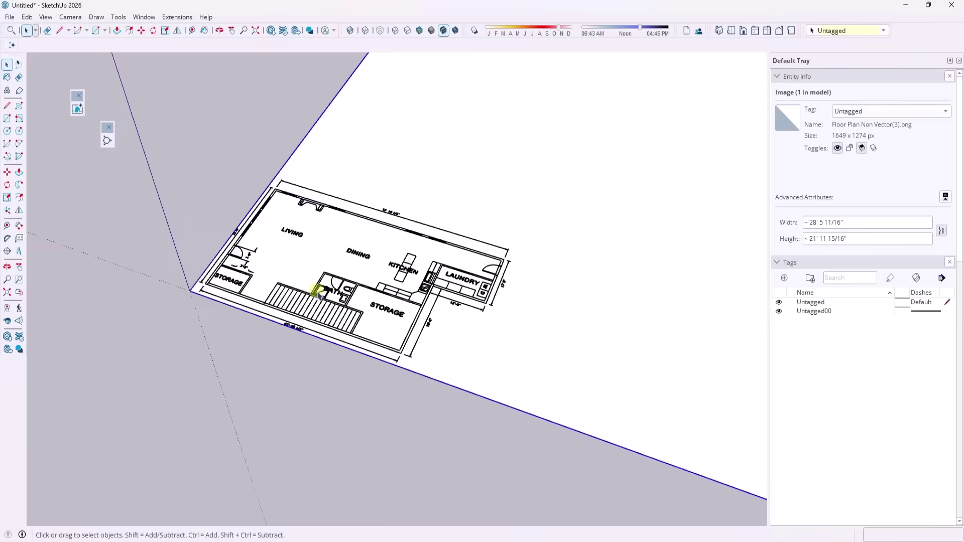
- Examine the imported DWG floor plan in SketchUp around the bath, selecting the connected wall edges to inspect the vector linework
scroll(364, 287, up, 5)
scroll(371, 285, up, 6)
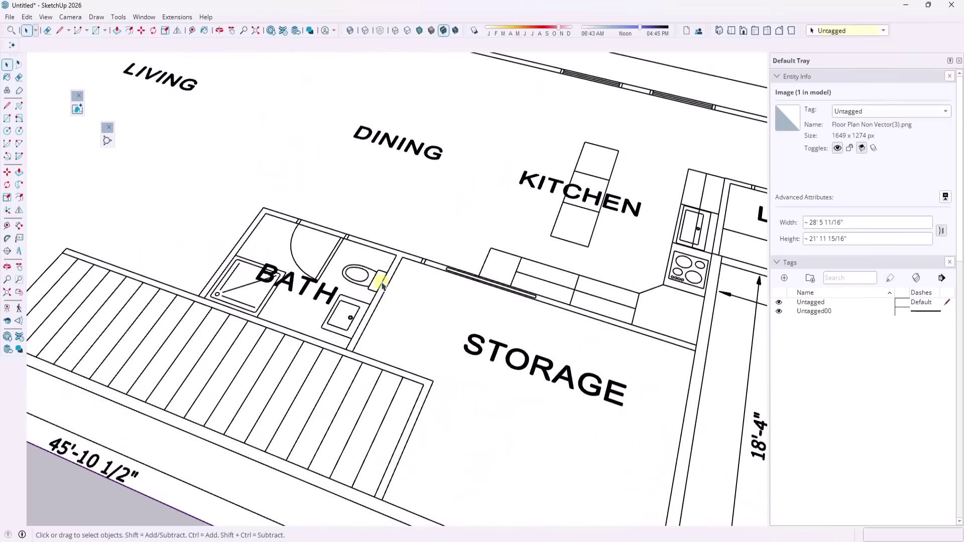
triple_click(382, 285)
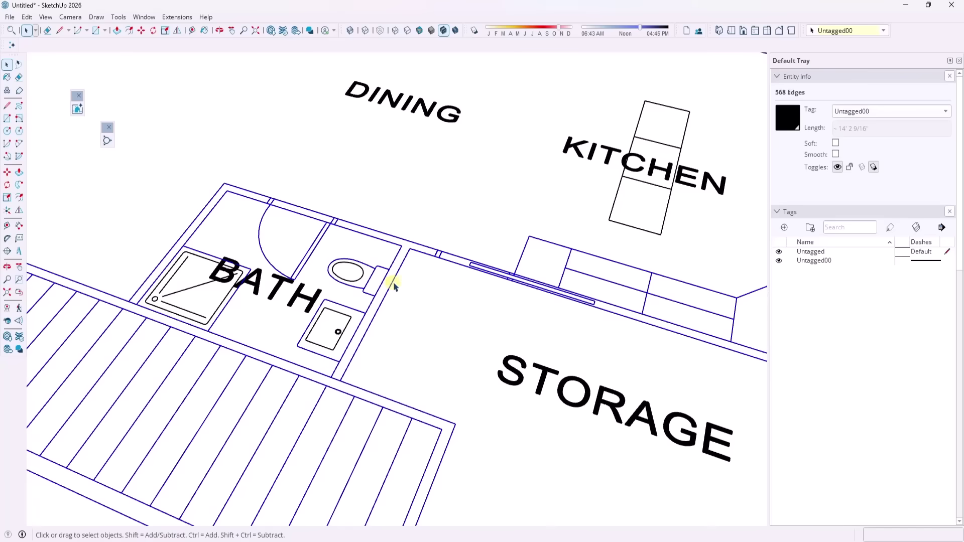
click(451, 194)
scroll(430, 208, down, 5)
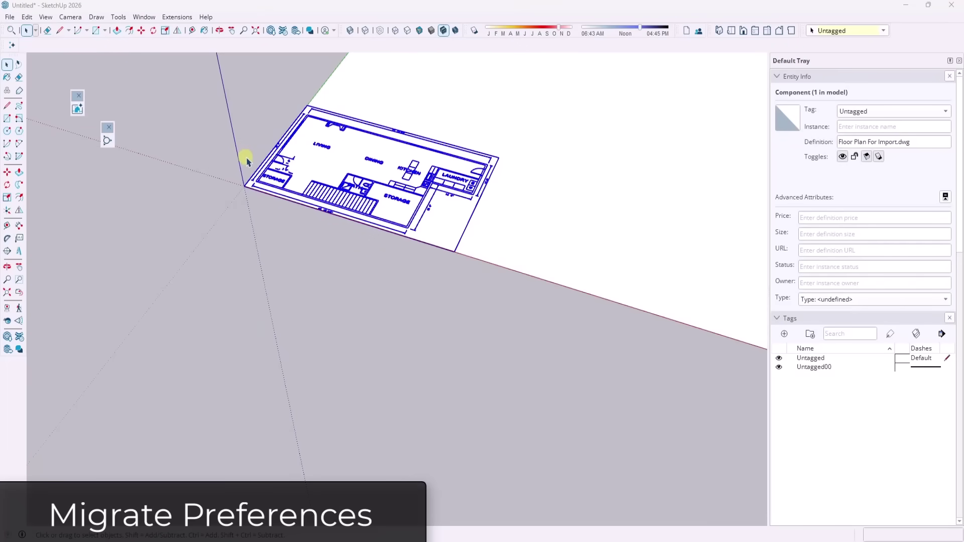
- Export the SketchUp preferences as a data file named Preferences, including both shortcuts and file locations
click(177, 16)
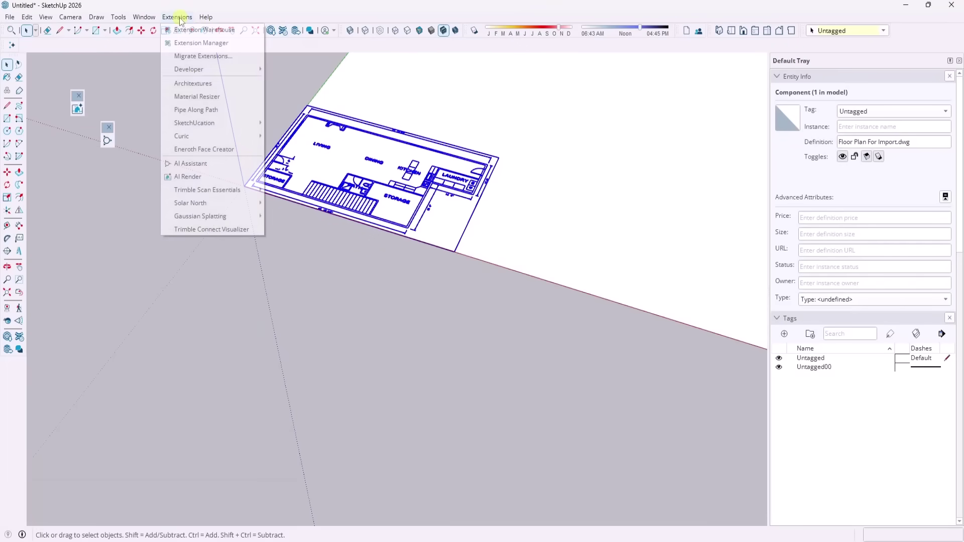
mouse_move(144, 17)
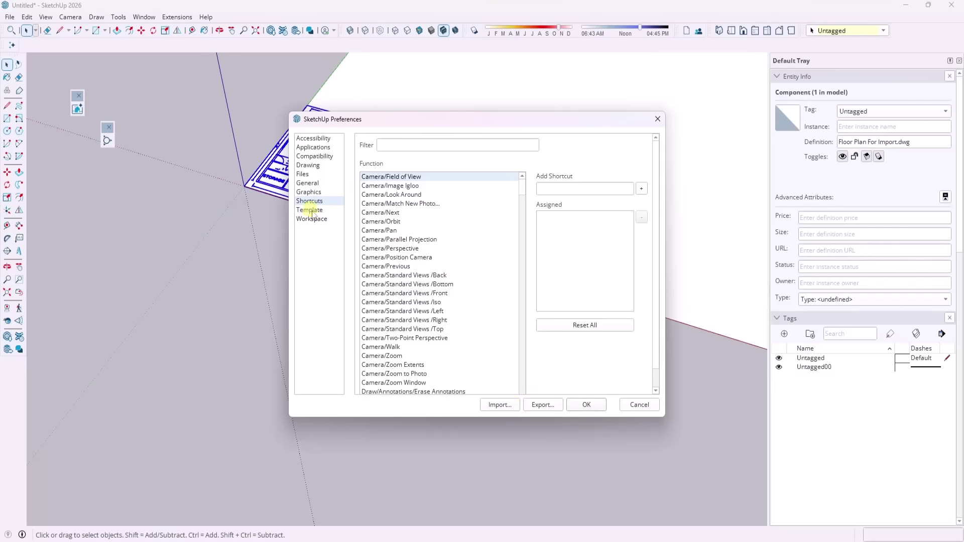
click(542, 405)
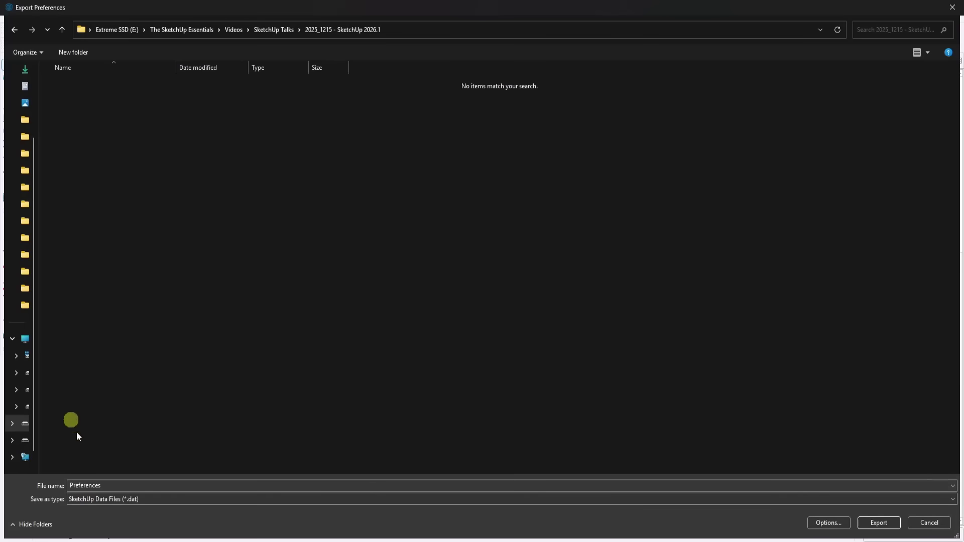
double_click(120, 485)
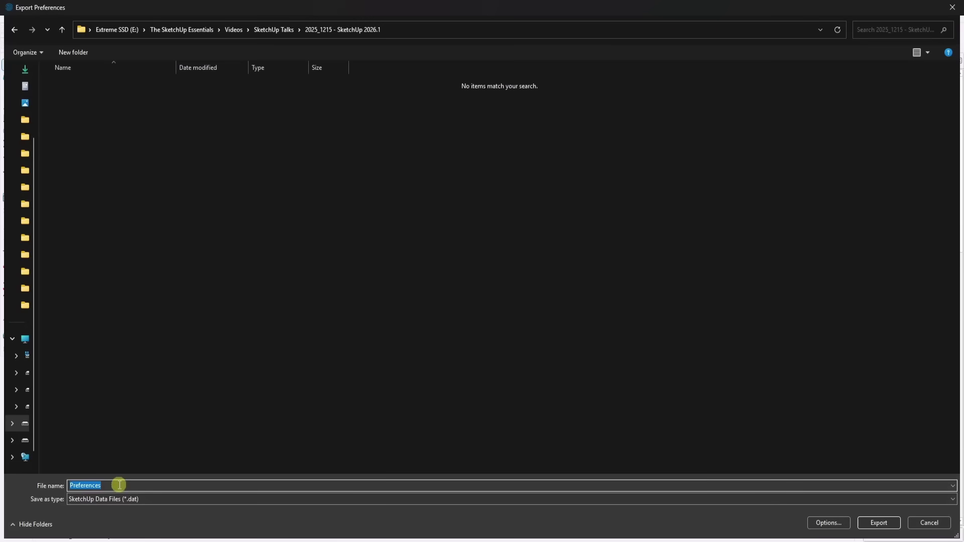
click(878, 523)
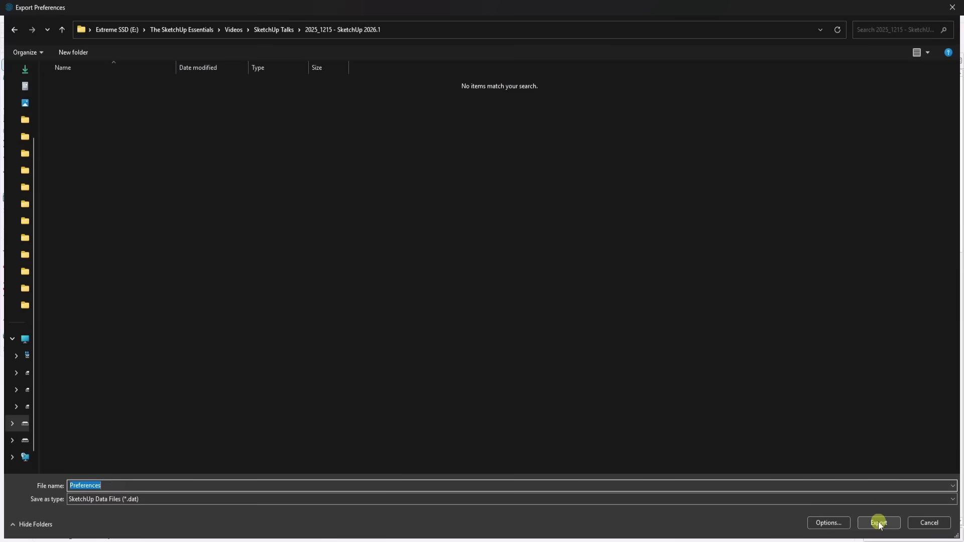
click(828, 523)
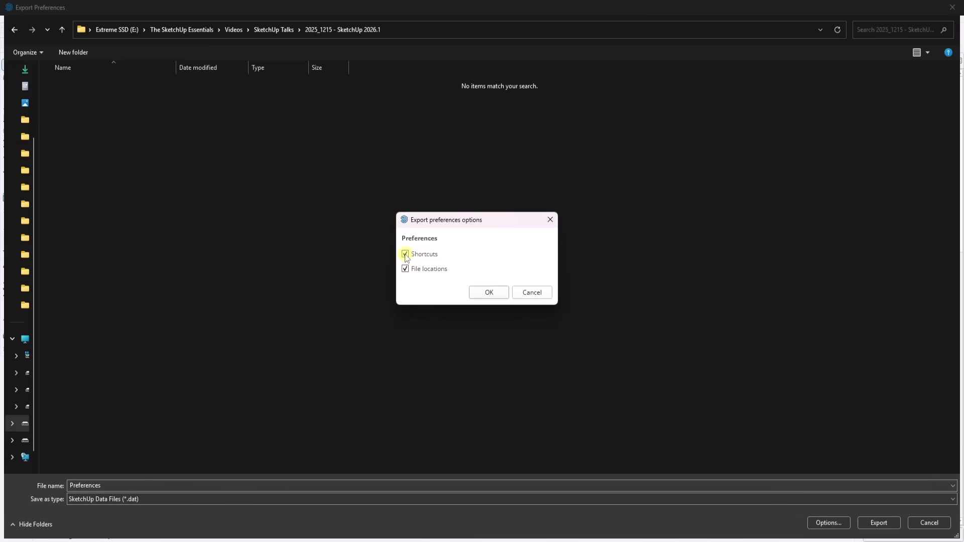
click(497, 291)
click(877, 522)
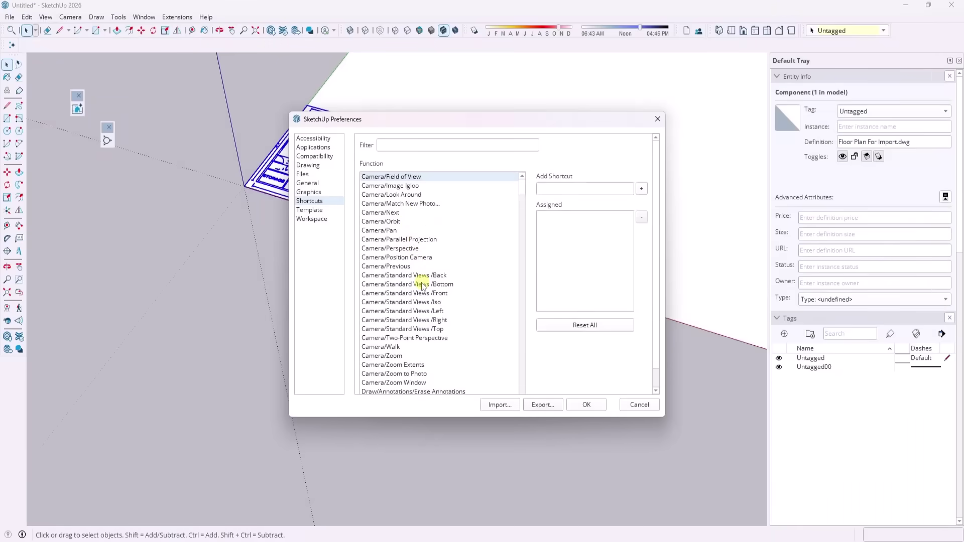
- Bring up the preferences import with the exported Preferences.dat, and close it and the preferences without importing
click(509, 408)
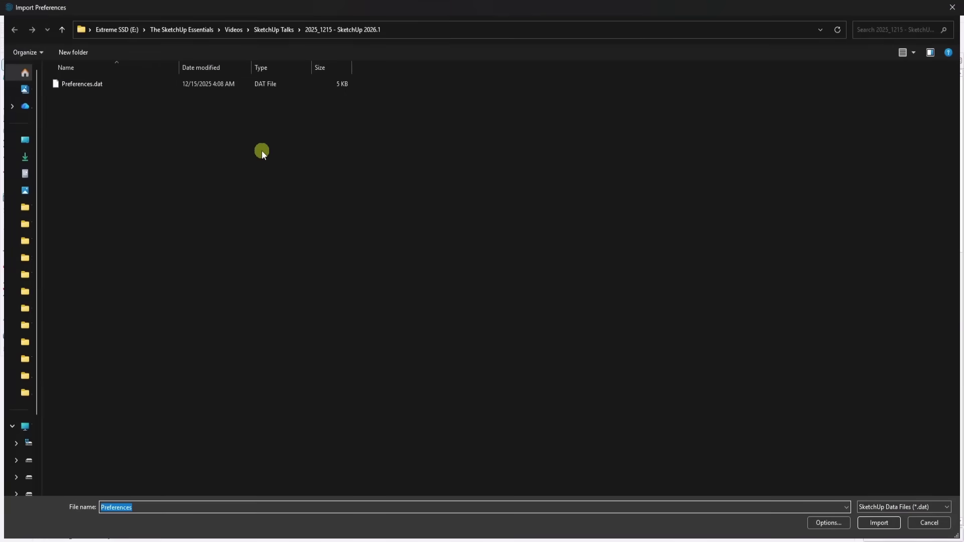
click(928, 522)
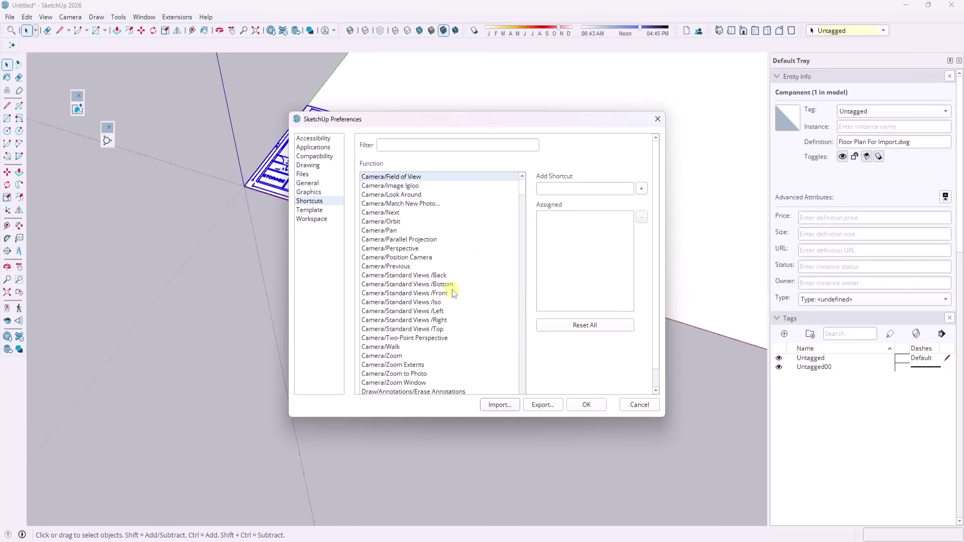
click(640, 404)
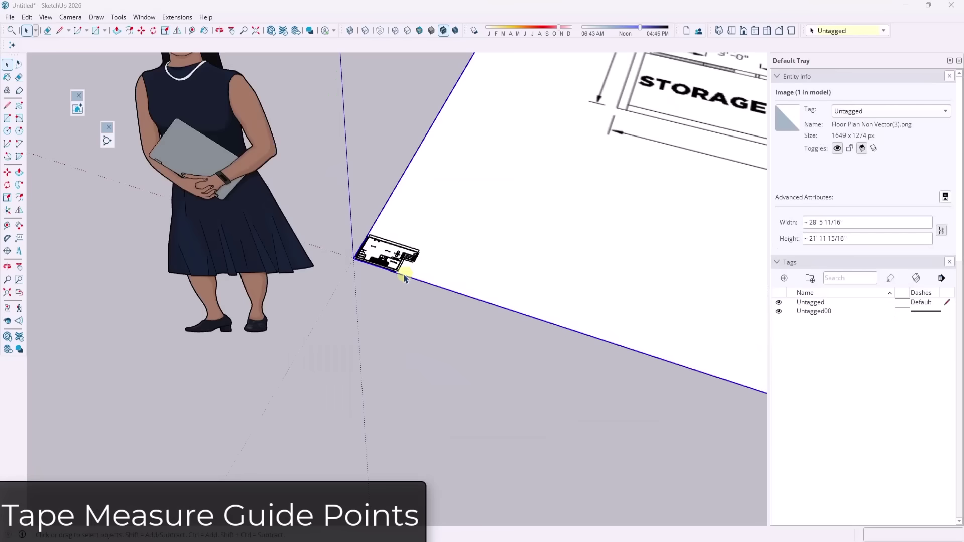
- Place two pairs of guide lines parallel to the floor plan image's edges near the origin, about 2' 1" and 1' apart
scroll(378, 275, down, 5)
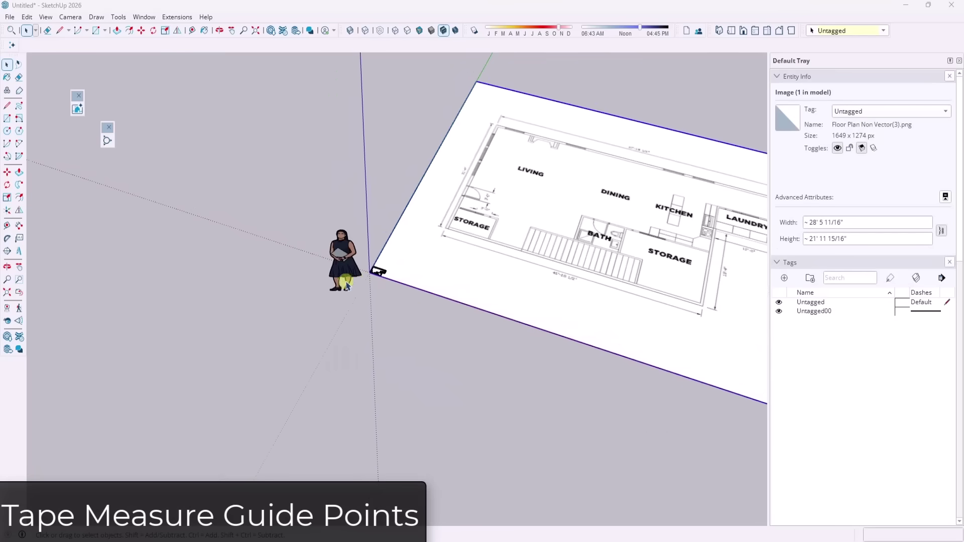
scroll(345, 285, down, 2)
scroll(372, 275, up, 5)
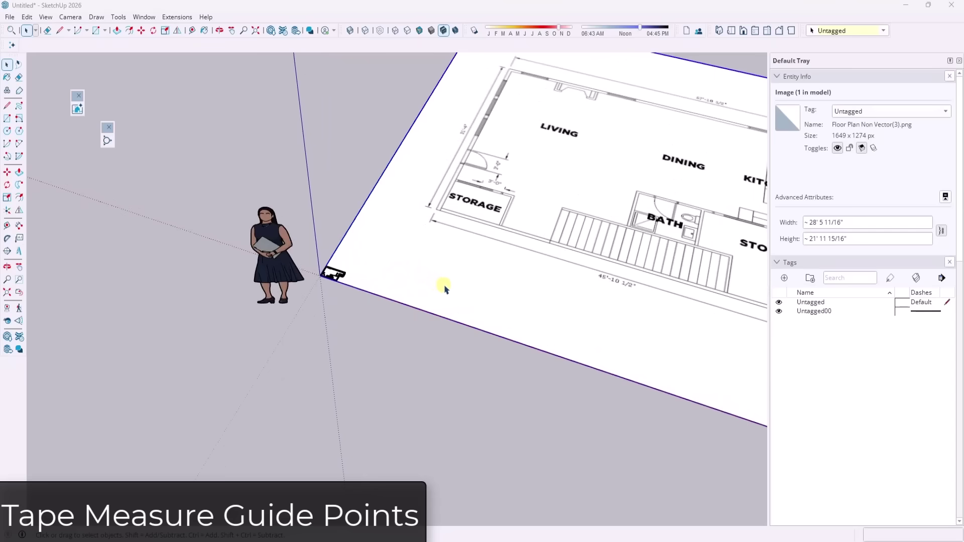
click(8, 226)
click(348, 228)
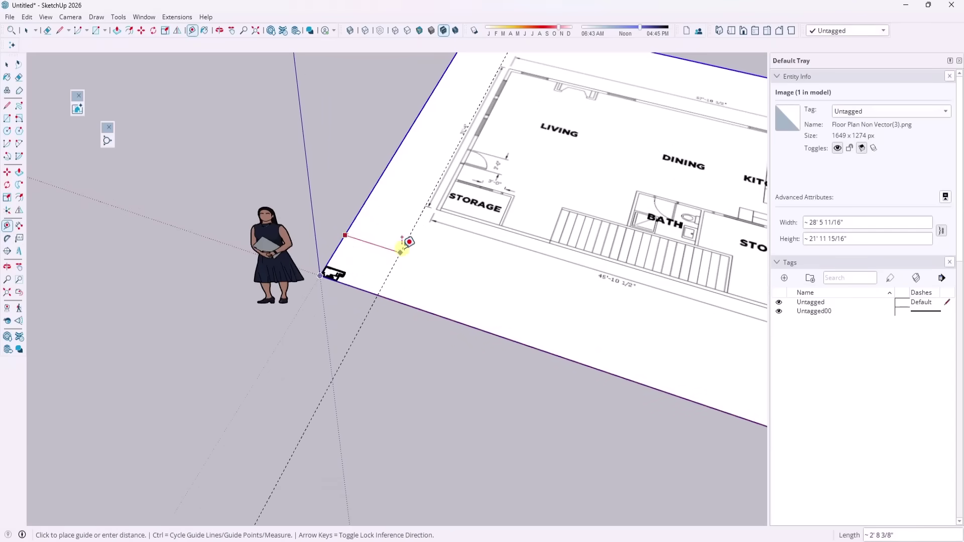
click(404, 303)
click(404, 303)
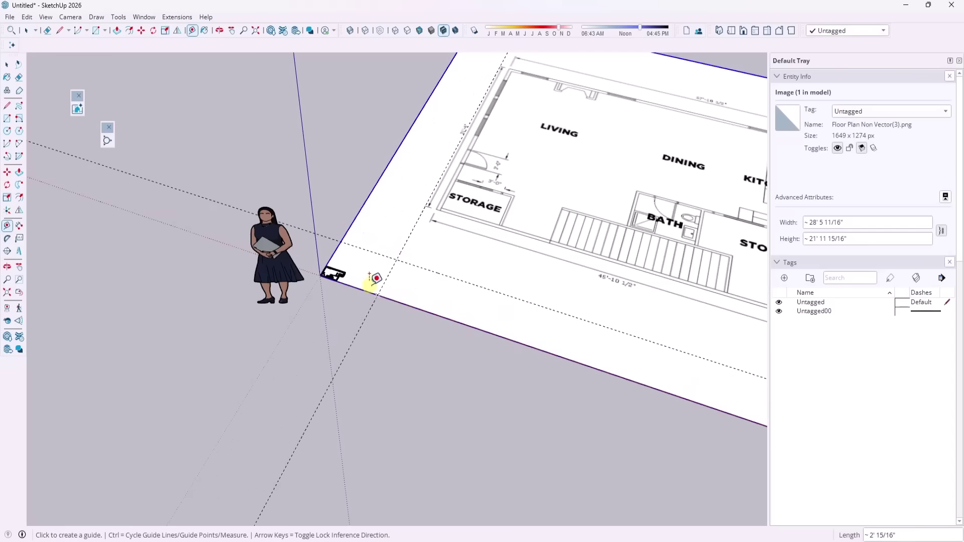
click(390, 267)
click(431, 282)
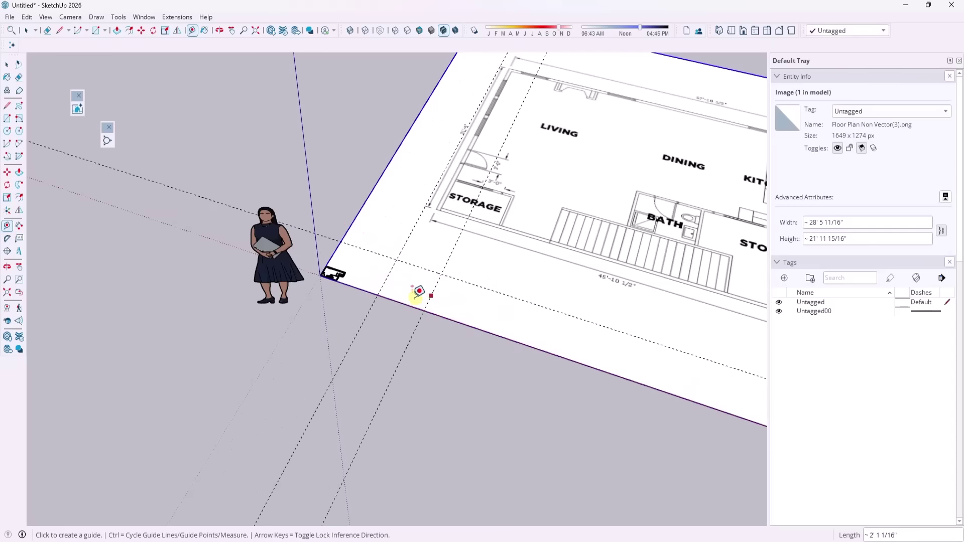
click(426, 266)
click(404, 272)
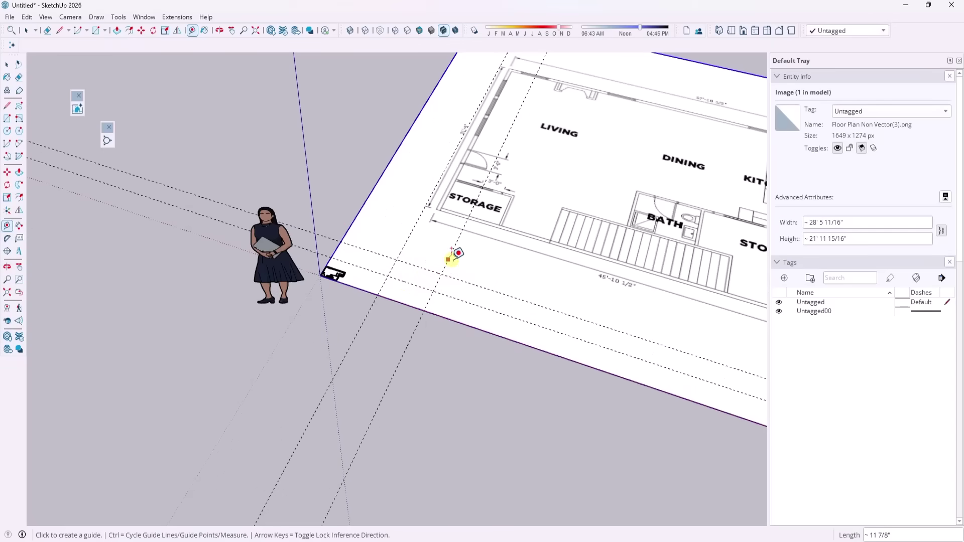
- Place four Tape Measure guide points on the floor plan image's face, along the 45'-10 1/2" dimension below the stairs
click(496, 259)
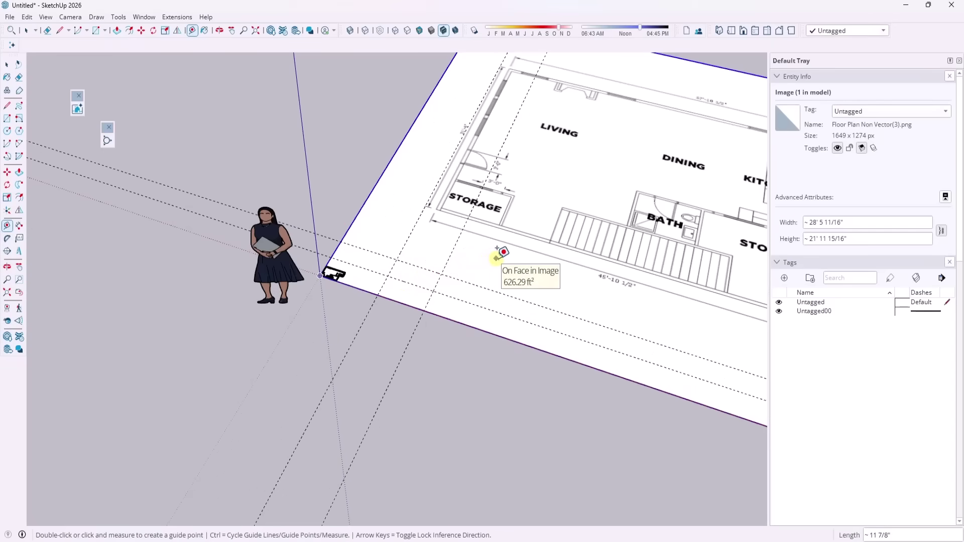
click(521, 265)
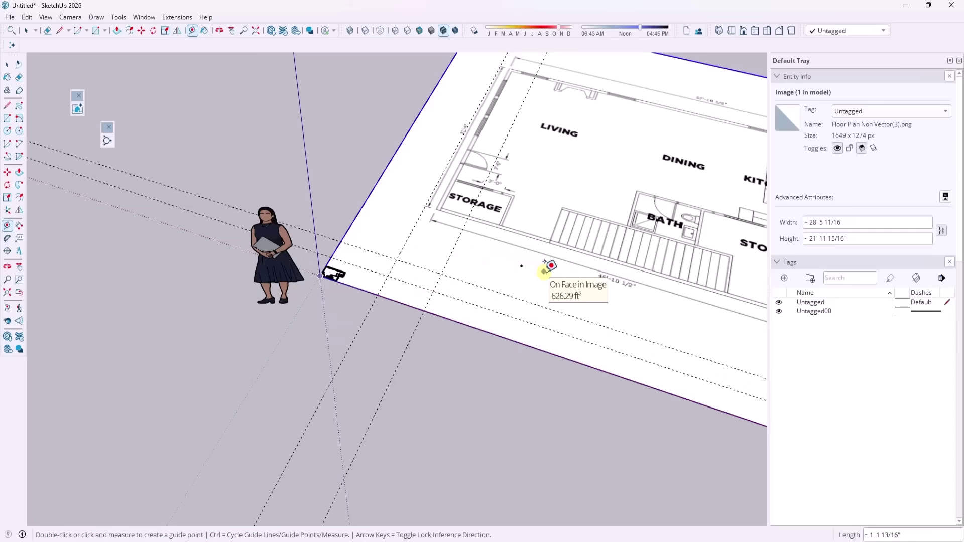
click(553, 310)
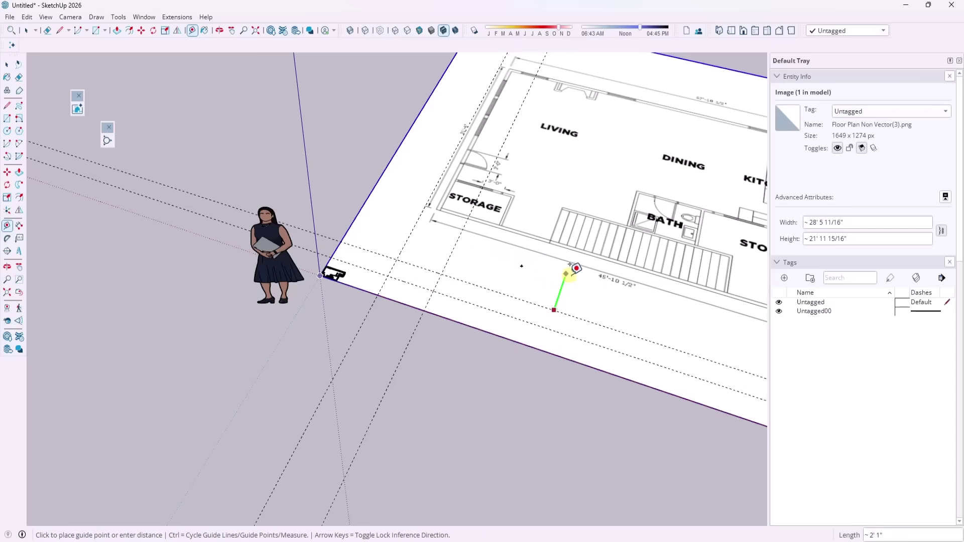
click(564, 279)
click(563, 278)
click(593, 305)
click(594, 306)
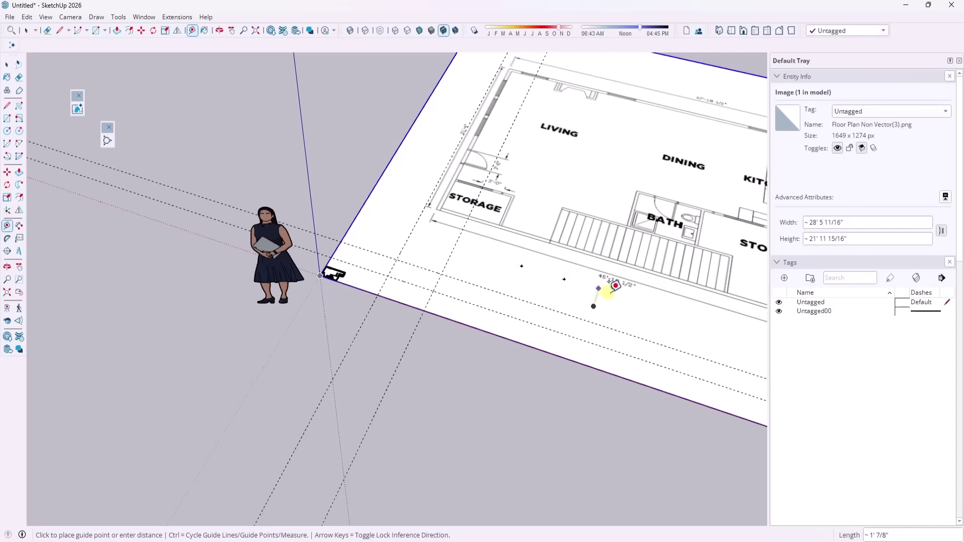
click(632, 298)
click(635, 299)
- Add four more guide points on the image's face, two beyond the earlier ones and two around the stairs, and inspect them up close
click(653, 321)
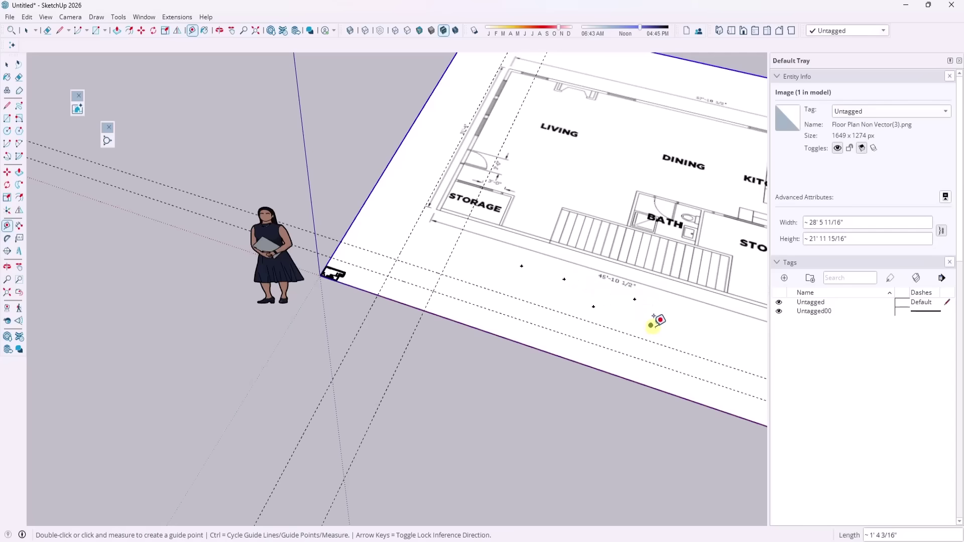
double_click(668, 295)
double_click(606, 211)
click(550, 233)
click(583, 254)
scroll(678, 333, up, 5)
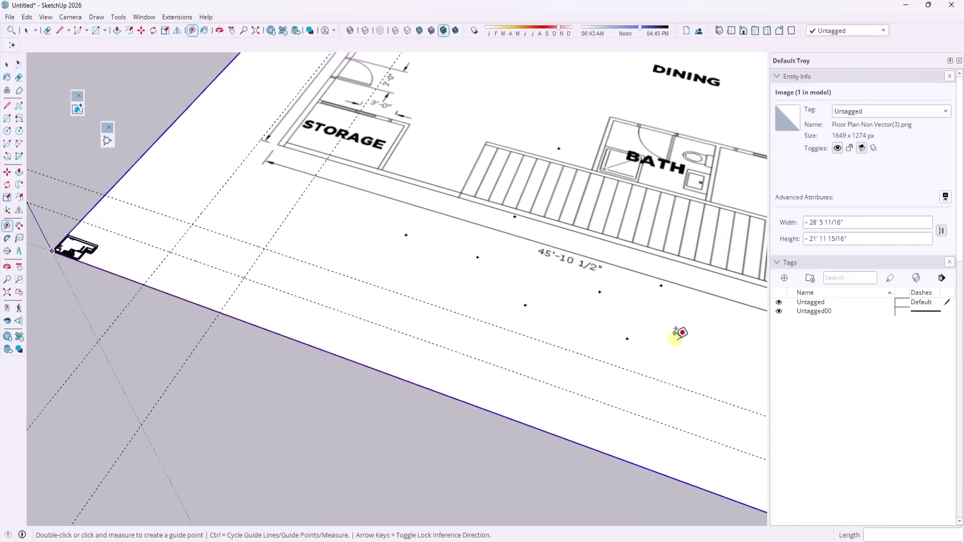
scroll(654, 325, down, 2)
scroll(564, 150, up, 2)
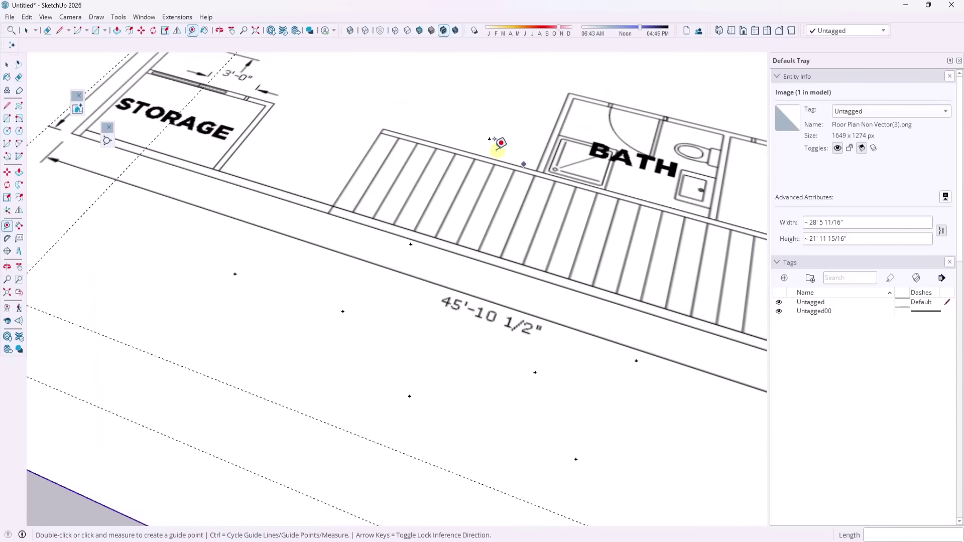
scroll(493, 147, down, 4)
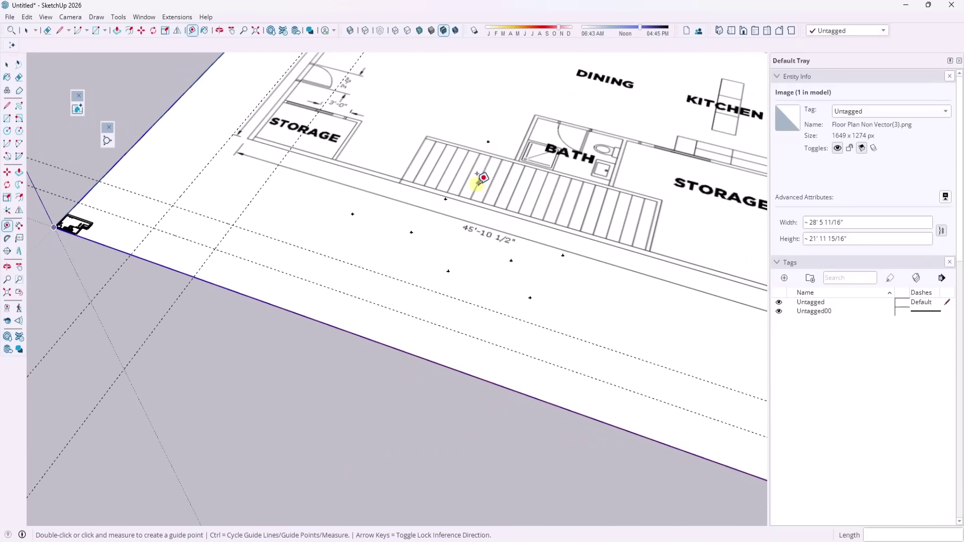
- Delete all guide lines and guide points from the model
key(space)
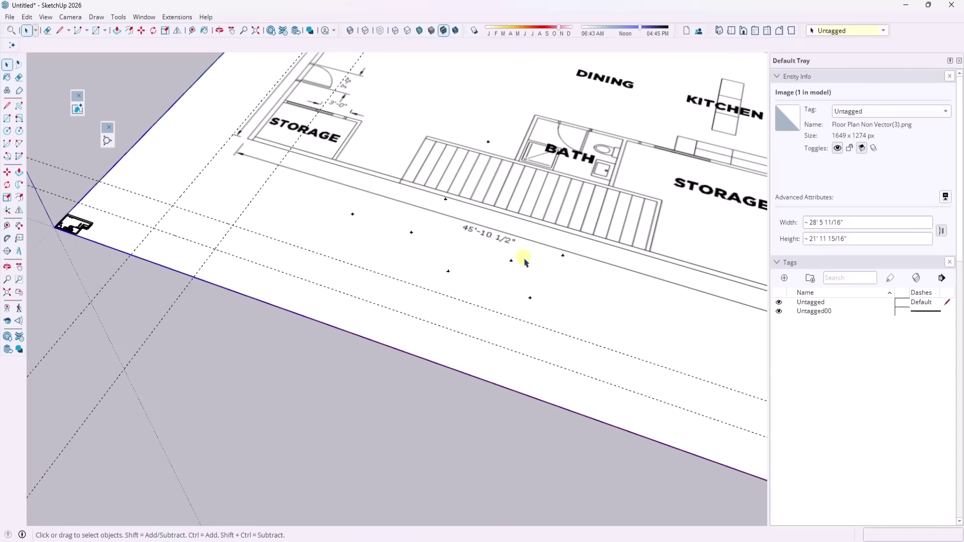
click(27, 17)
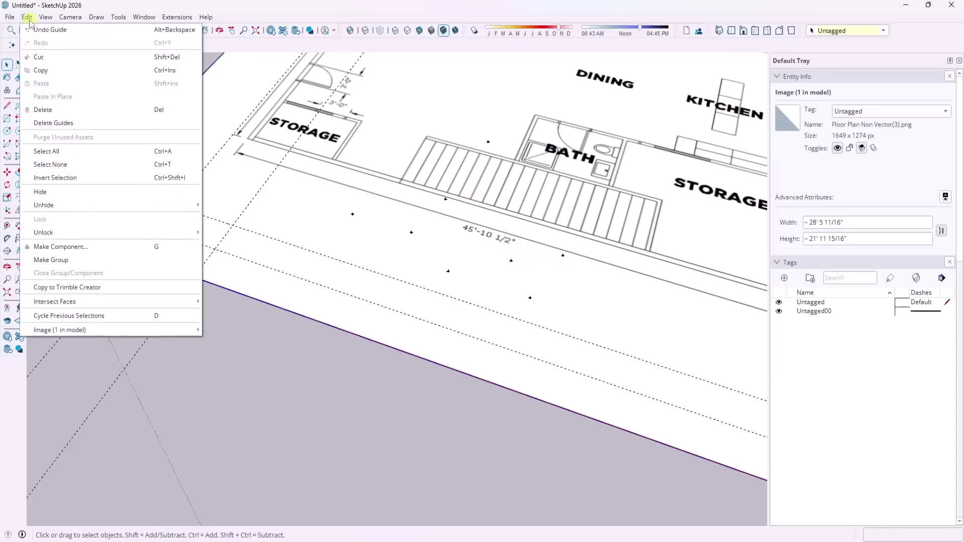
click(53, 123)
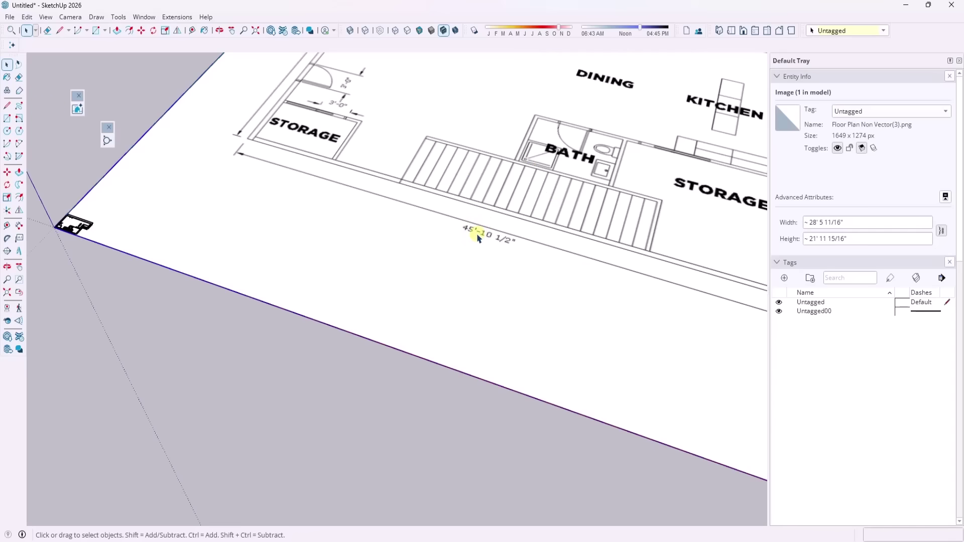
scroll(441, 226, down, 2)
scroll(352, 213, down, 3)
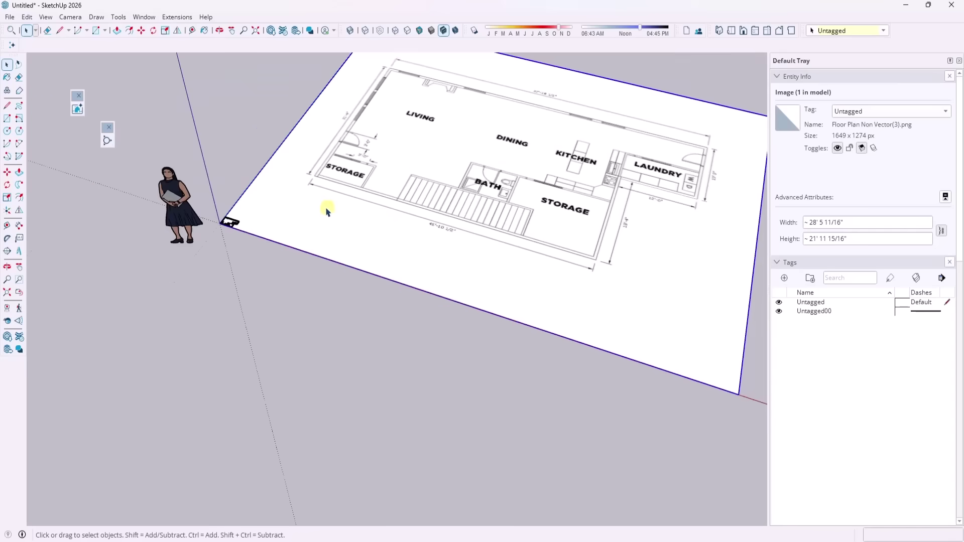
scroll(321, 211, up, 4)
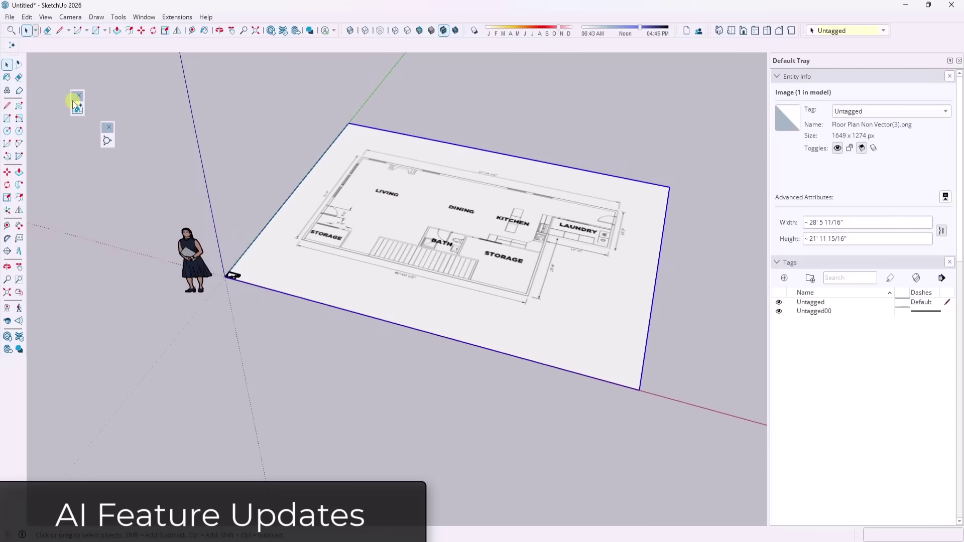
- Line up the two floating AI toolbars side by side and open the AI Assistant, with its window clear of most of the floor plan
drag(74, 99, 38, 77)
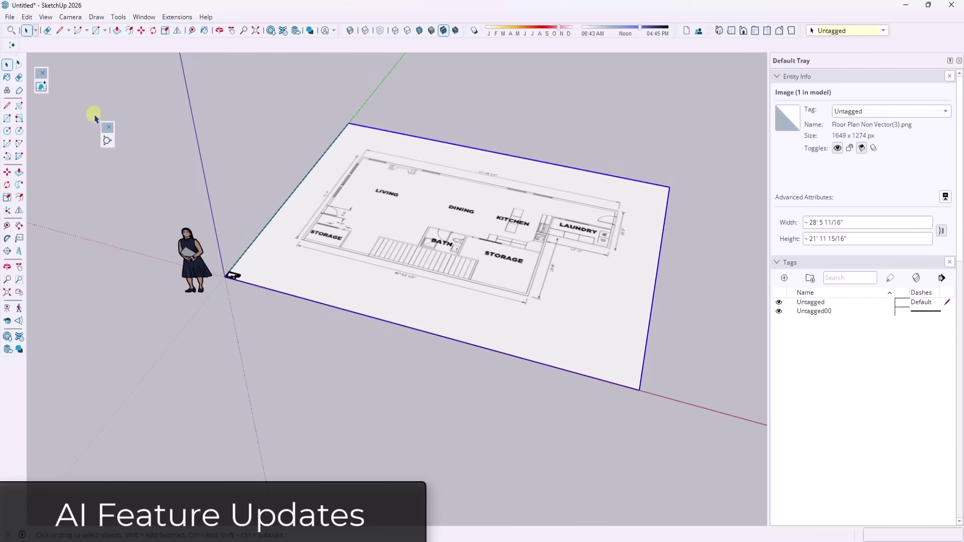
drag(103, 128, 61, 71)
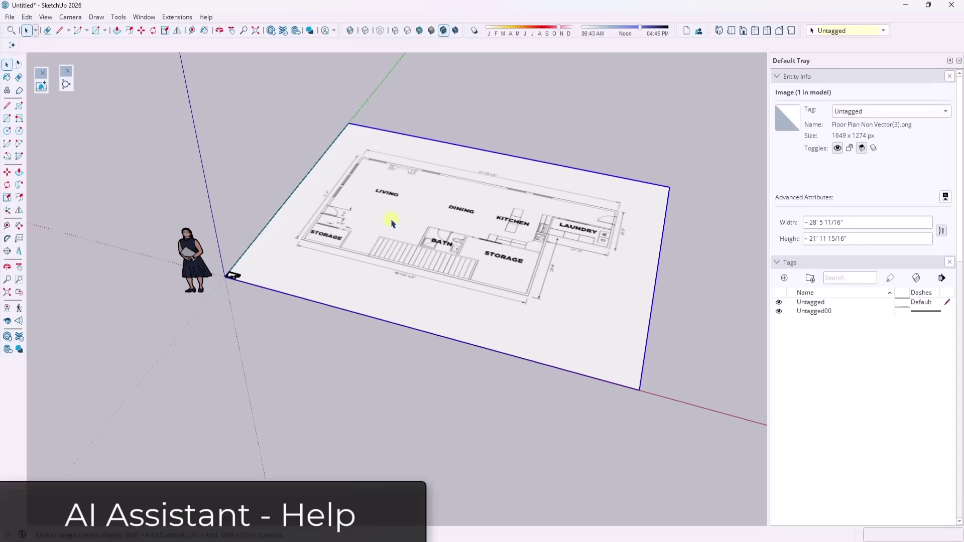
click(66, 86)
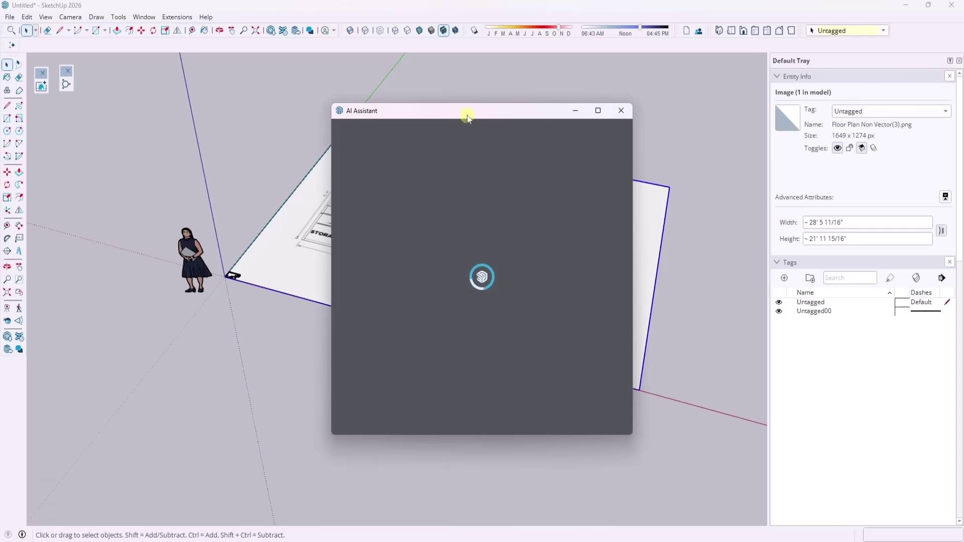
drag(468, 112, 740, 85)
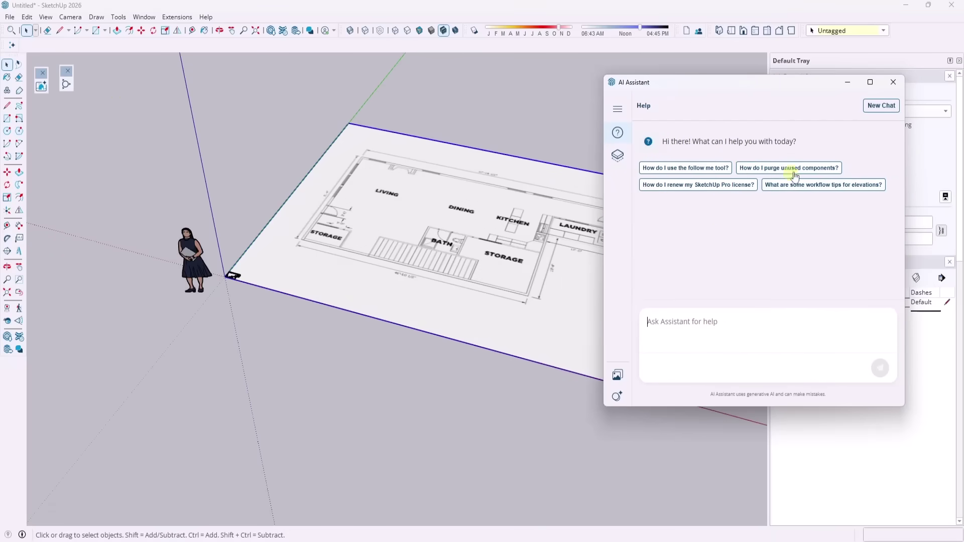
- Ask the AI Assistant's suggested question "What are some workflow tips for elevations?" and read its answer from the beginning
click(765, 185)
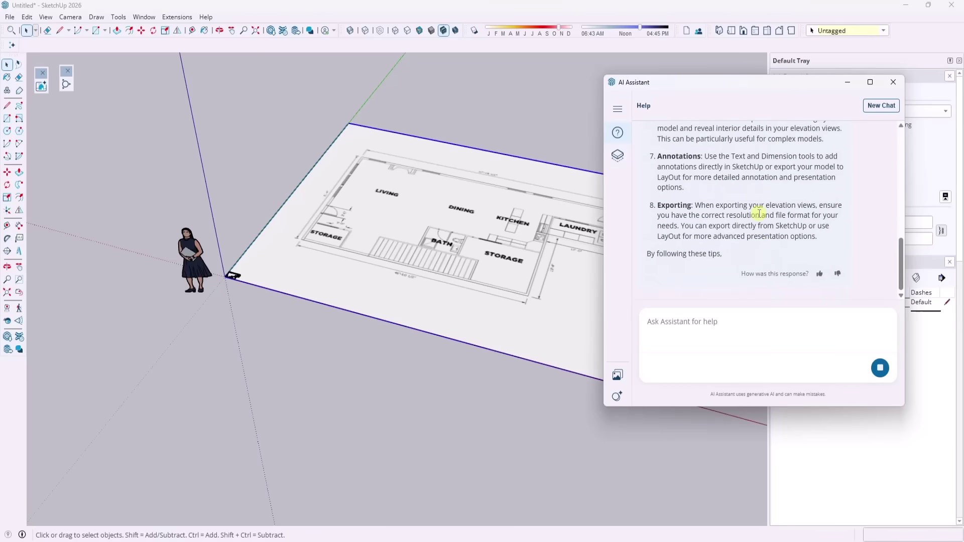
scroll(763, 216, up, 15)
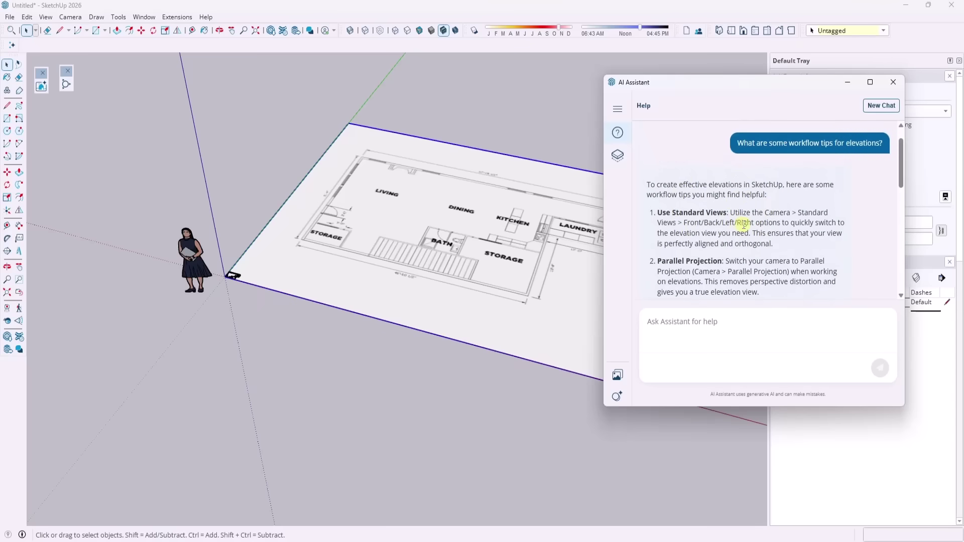
- Finish reading the elevations answer, ask the AI Assistant "Why would I use components in my model?" and read the whole reply
scroll(759, 234, down, 15)
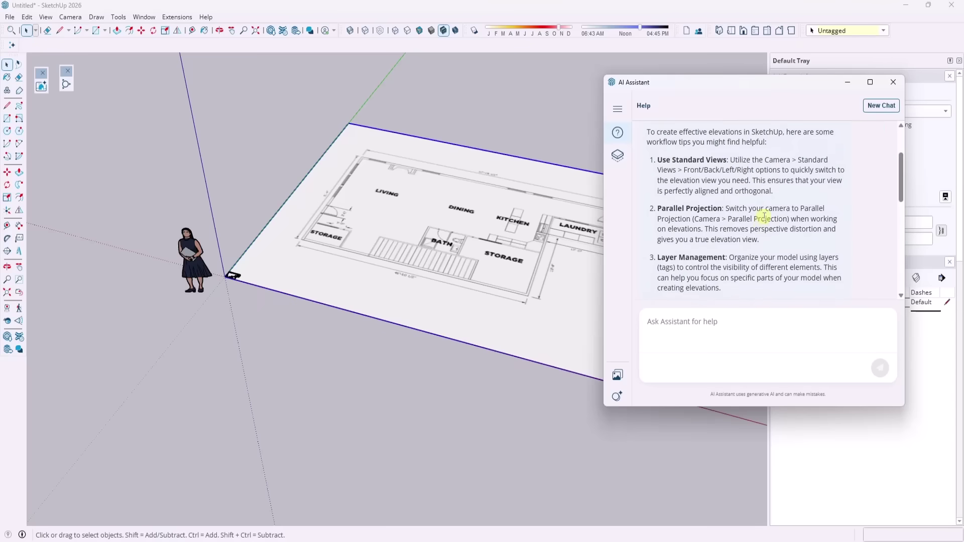
click(733, 319)
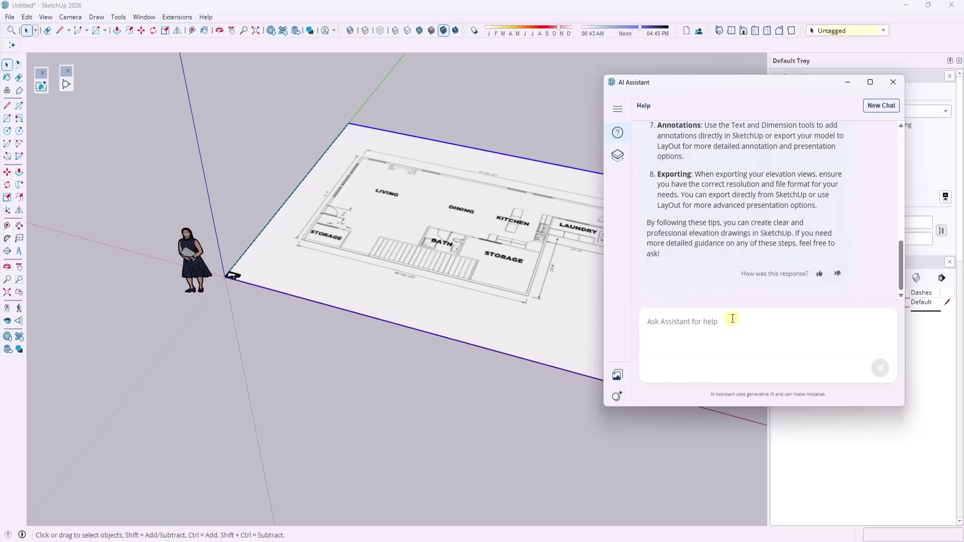
text(Wh)
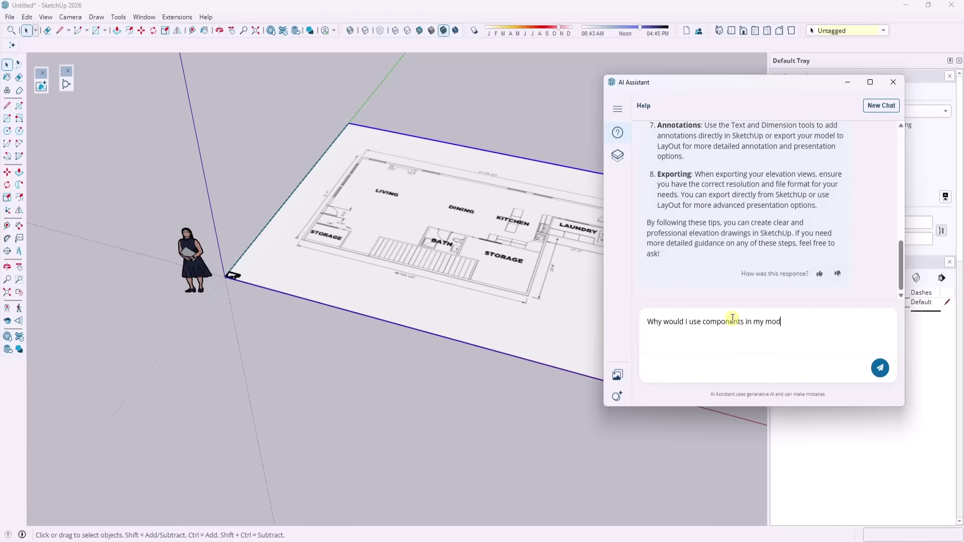
key(Return)
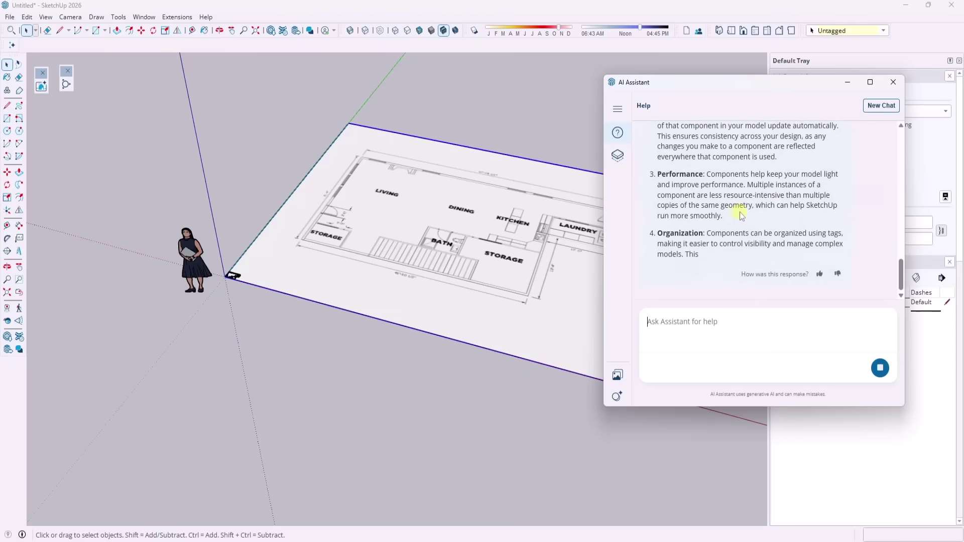
scroll(761, 209, up, 6)
scroll(764, 214, up, 2)
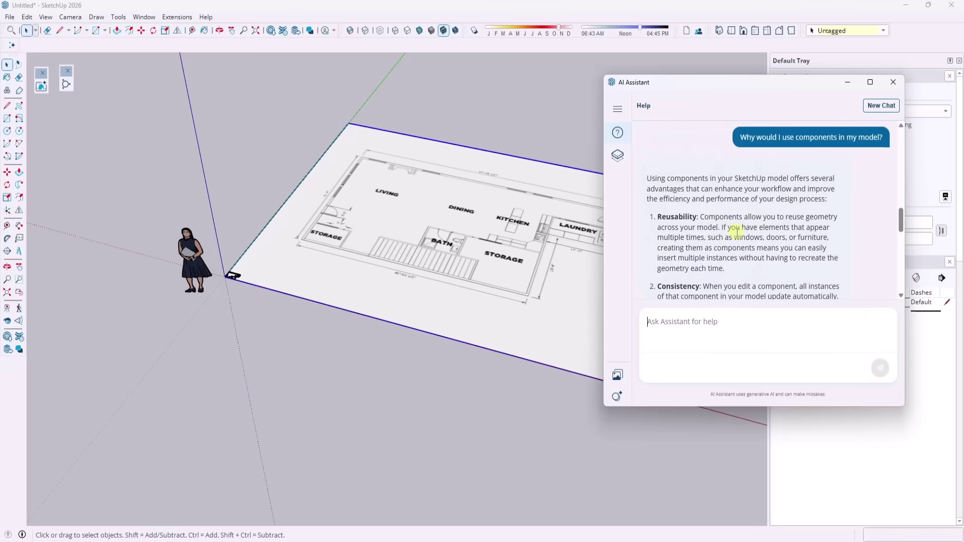
scroll(736, 232, down, 3)
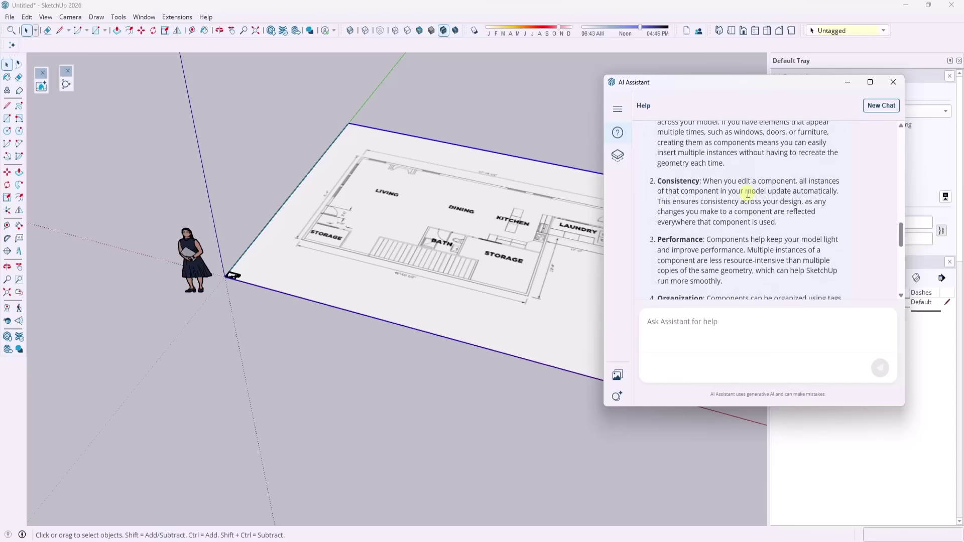
scroll(747, 194, down, 5)
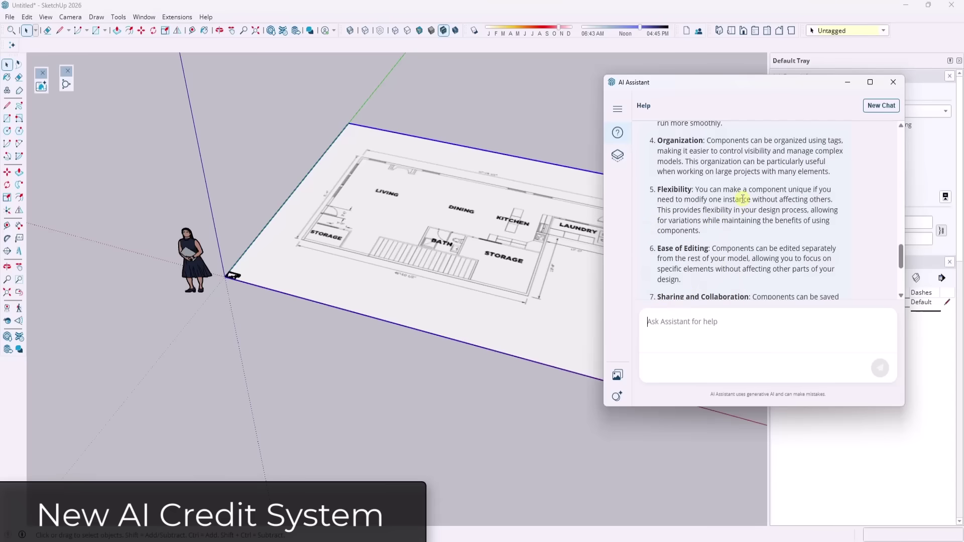
scroll(742, 199, down, 3)
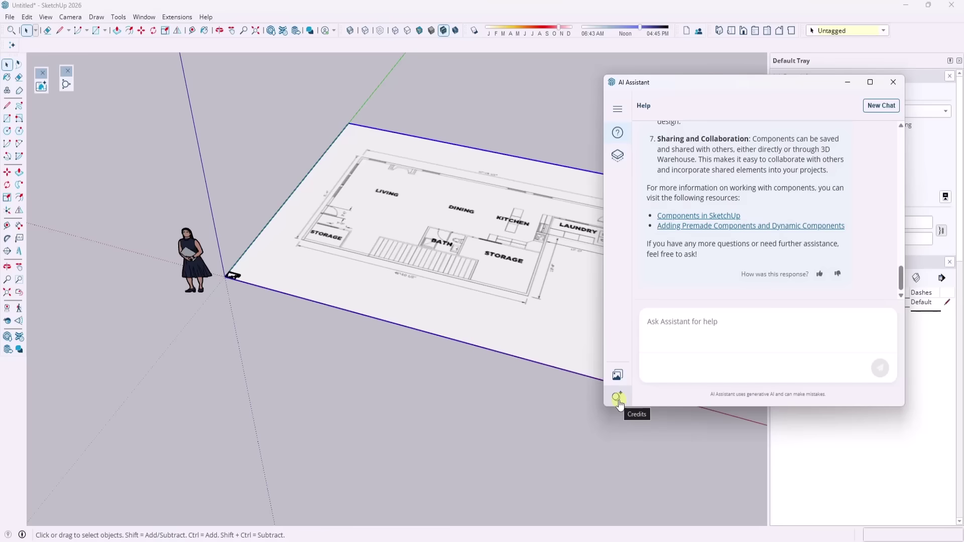
- Look up the remaining AI credits in the AI Assistant and dismiss the balance
click(619, 400)
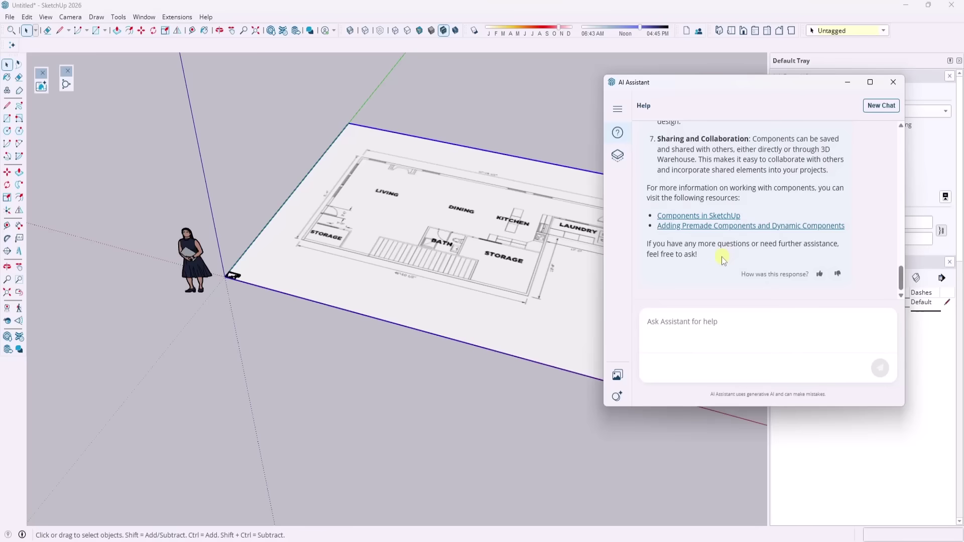
drag(695, 251, 648, 244)
click(652, 244)
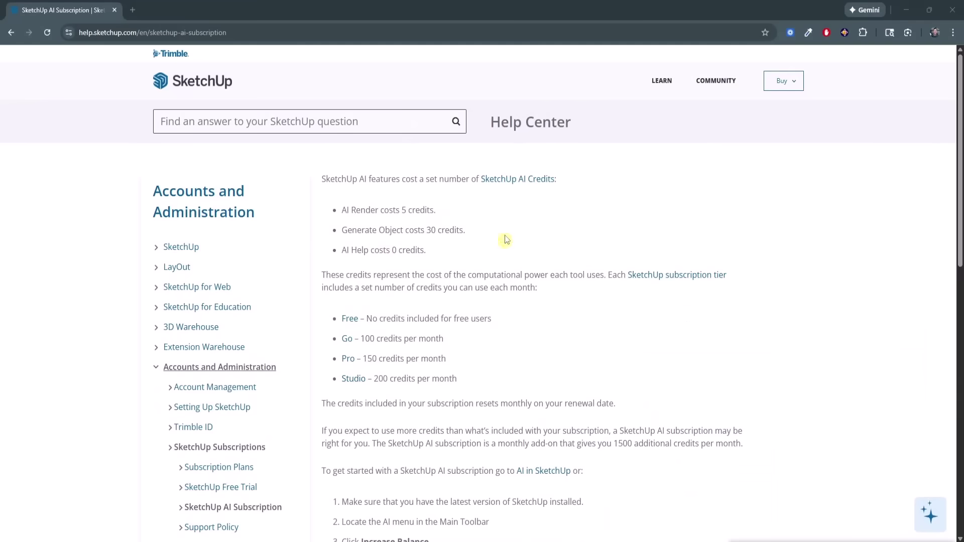
- In the browser, examine the SketchUp AI Subscription help page for credit costs per feature and monthly credits per subscription tier
scroll(603, 236, down, 1)
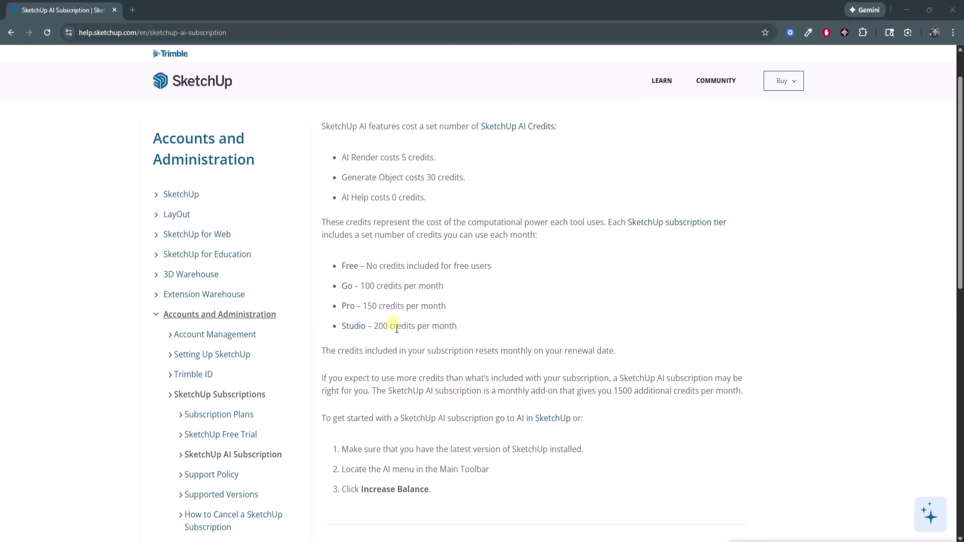
scroll(450, 179, up, 1)
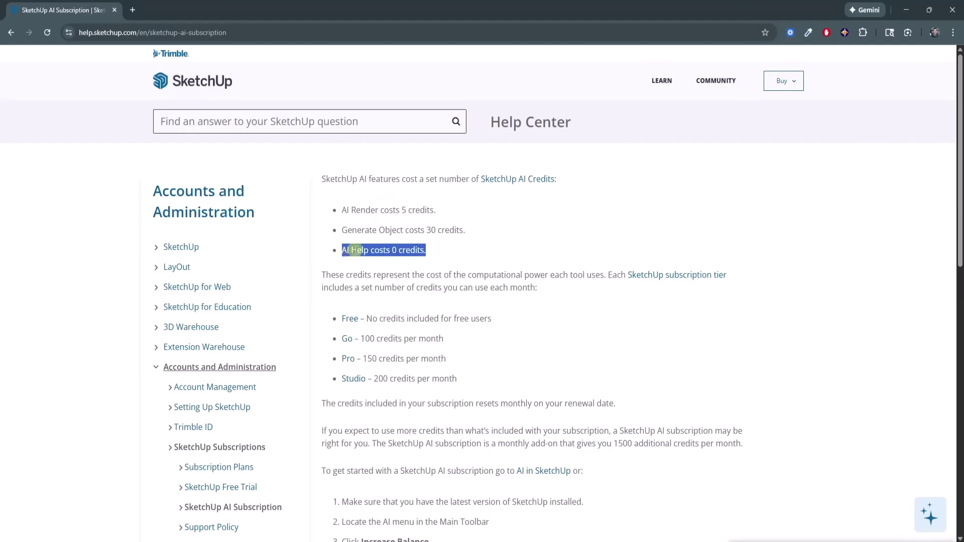
click(354, 249)
scroll(354, 249, down, 1)
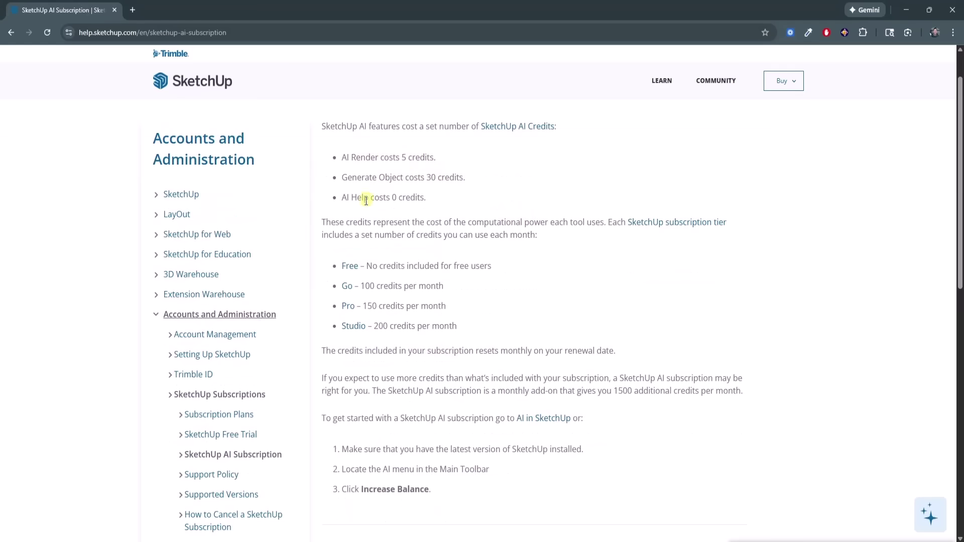
scroll(458, 243, down, 2)
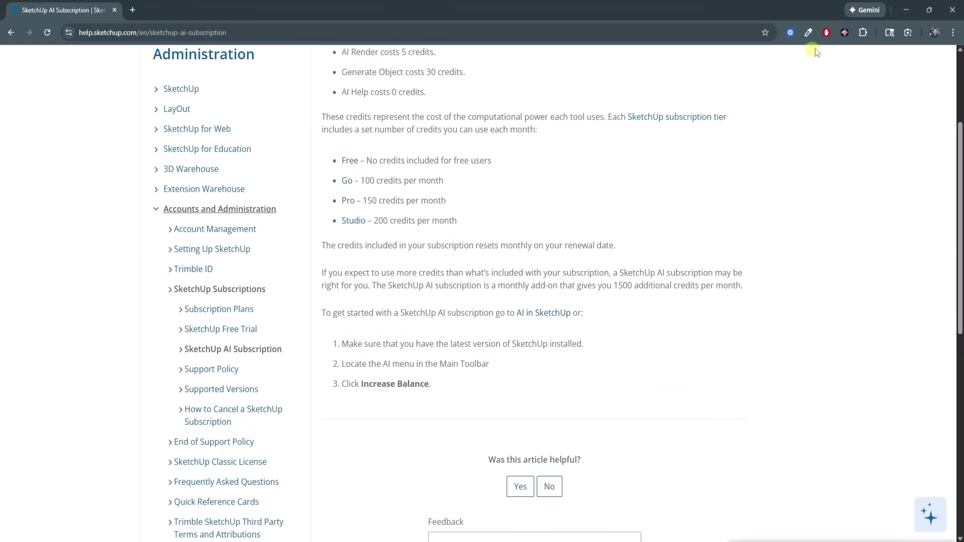
- Return to SketchUp and review the AI credit balance with its credit breakdown
click(906, 10)
click(616, 394)
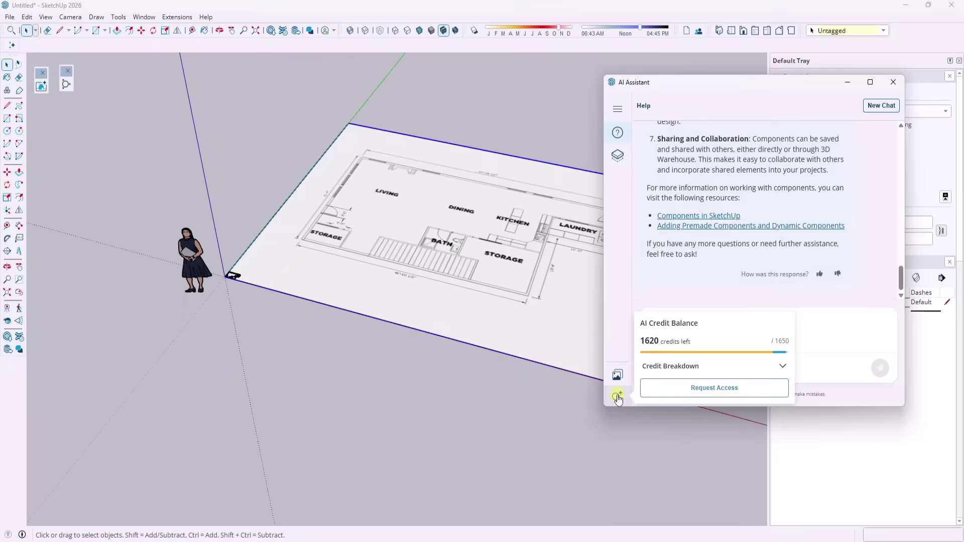
click(780, 366)
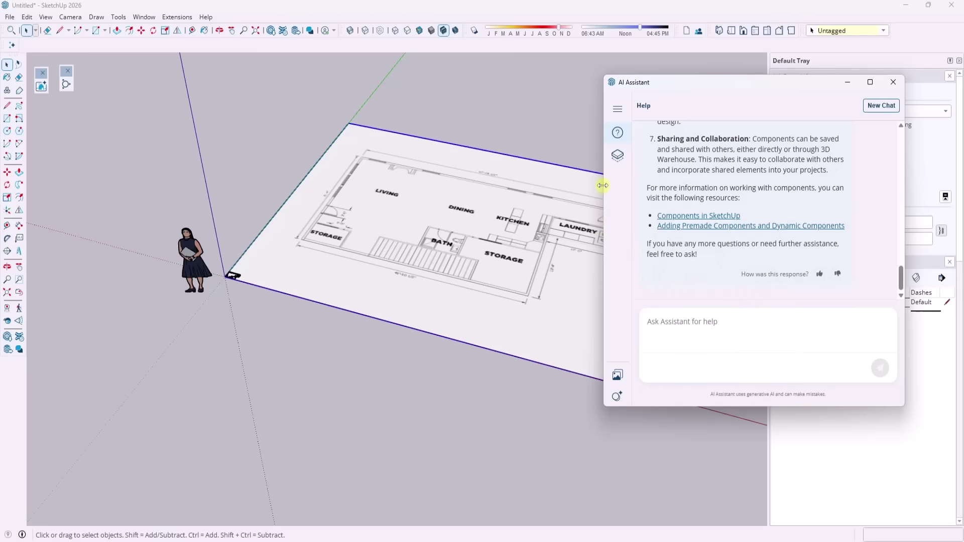
- Switch the AI Assistant to Generate Object, add the chair image 2025-12-15_04-14-31.PNG and generate a model from it
click(617, 156)
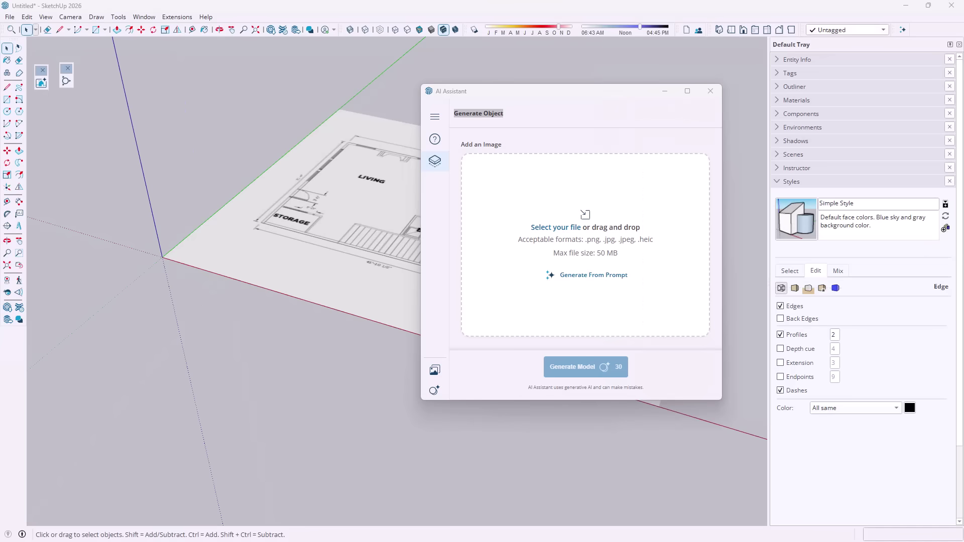
drag(11, 433, 577, 233)
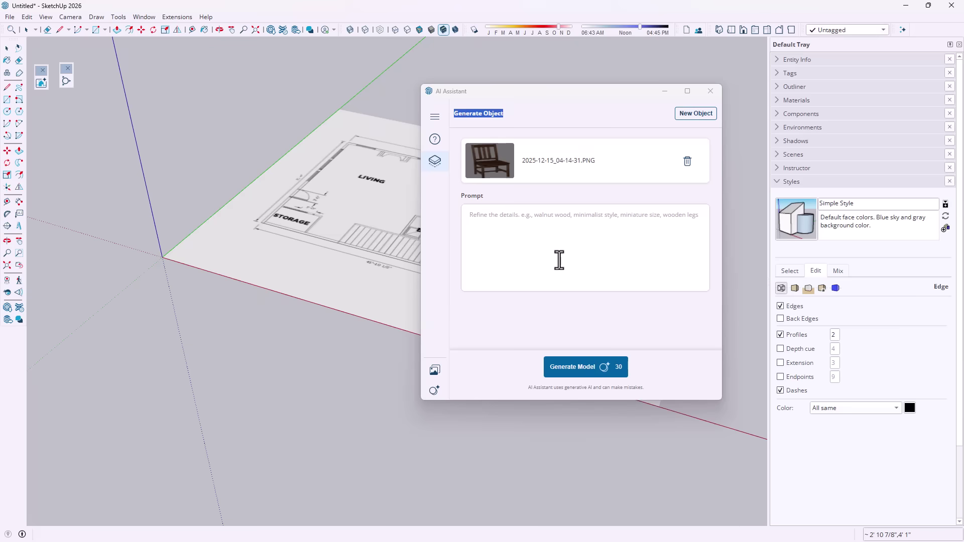
click(589, 381)
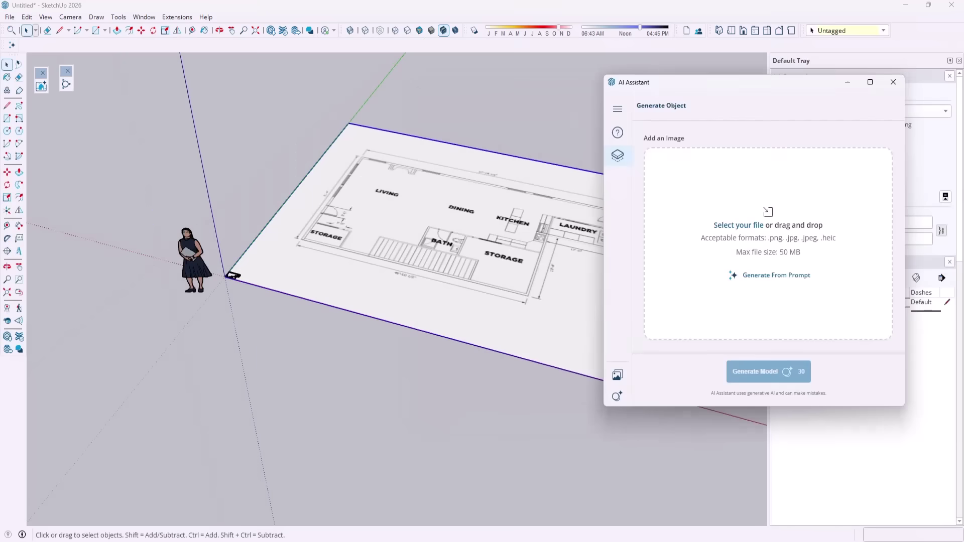
click(769, 373)
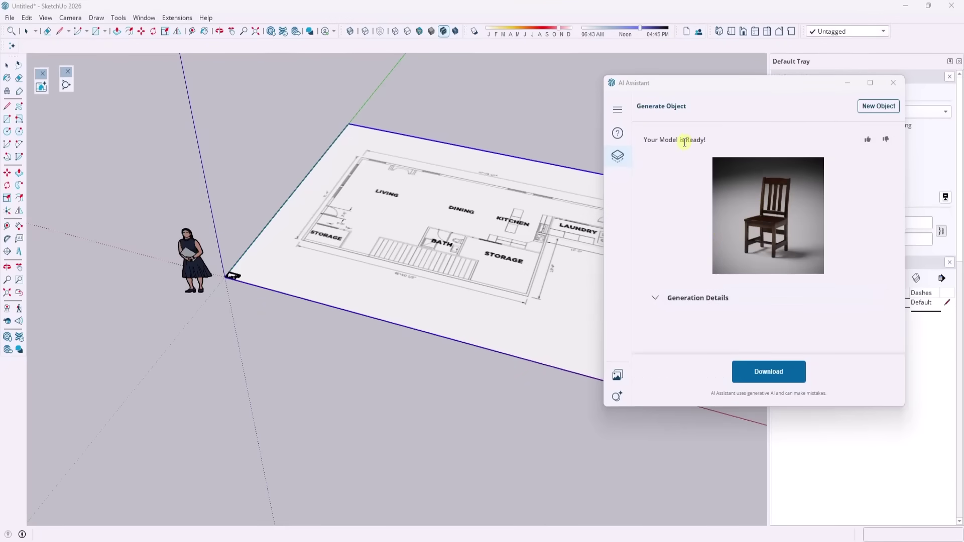
- Check the chair's generation details, download the generated model and place it on the floor plan near the LIVING label
click(673, 300)
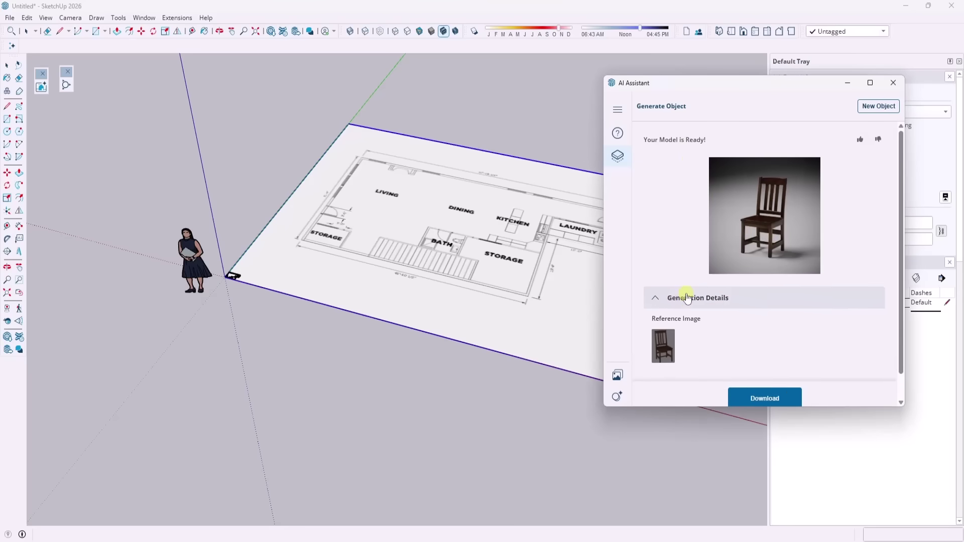
scroll(654, 331, down, 1)
click(678, 271)
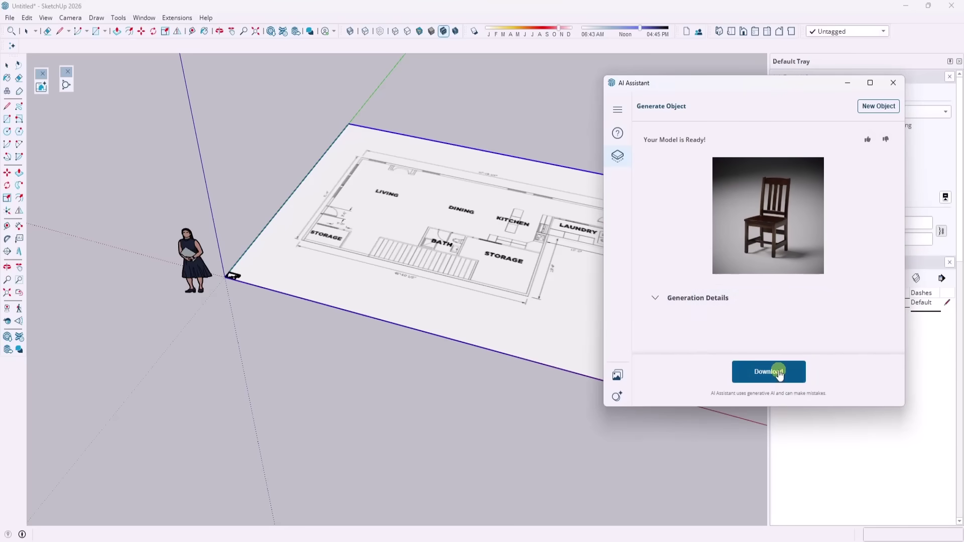
click(742, 371)
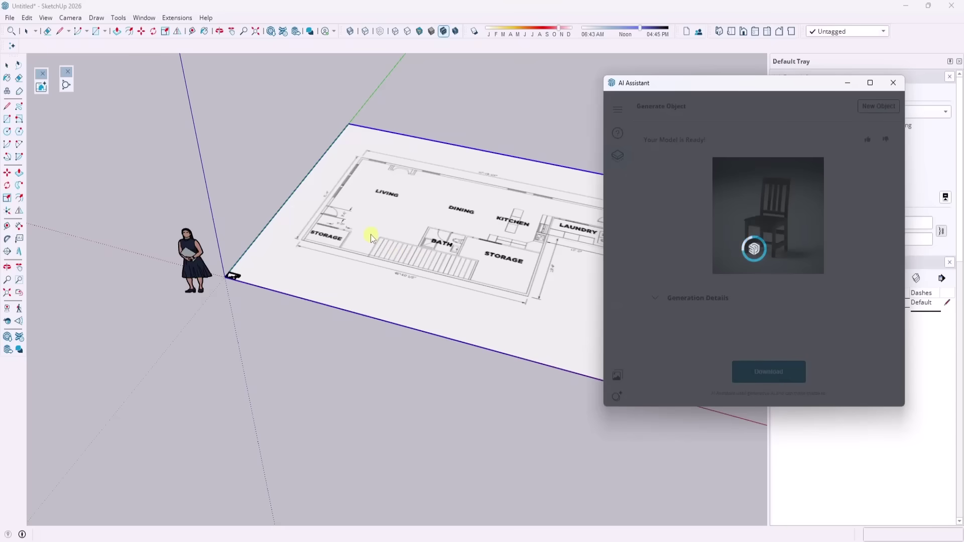
click(410, 221)
- Inspect the placed chair up close and from several angles against the floor plan
middle_drag(425, 221, 437, 190)
scroll(448, 232, up, 5)
mouse_move(448, 232)
middle_down()
mouse_move(426, 279)
mouse_move(871, 370)
mouse_move(376, 363)
mouse_move(263, 338)
mouse_move(452, 221)
middle_up()
scroll(475, 271, up, 8)
scroll(485, 340, down, 8)
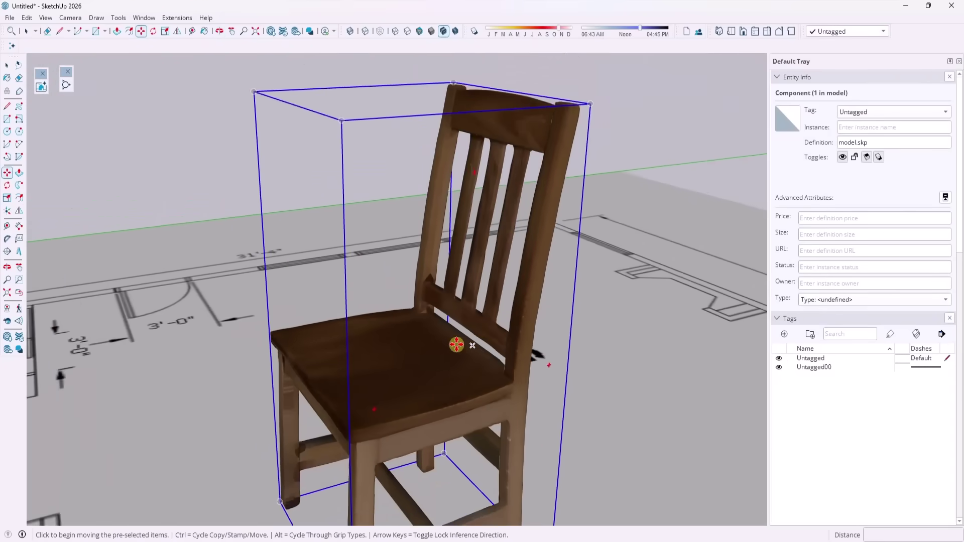
middle_drag(447, 355, 510, 357)
scroll(426, 383, down, 3)
scroll(430, 370, up, 5)
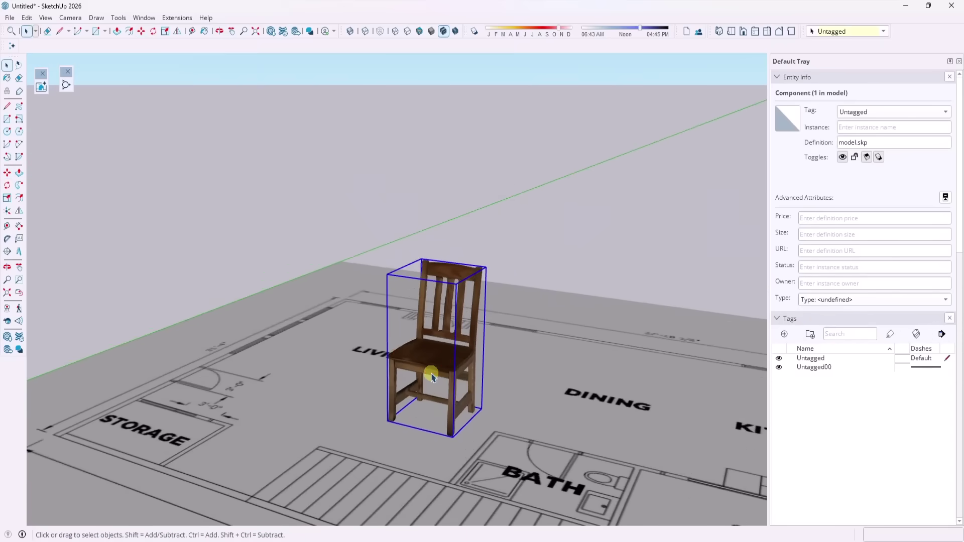
scroll(417, 368, up, 3)
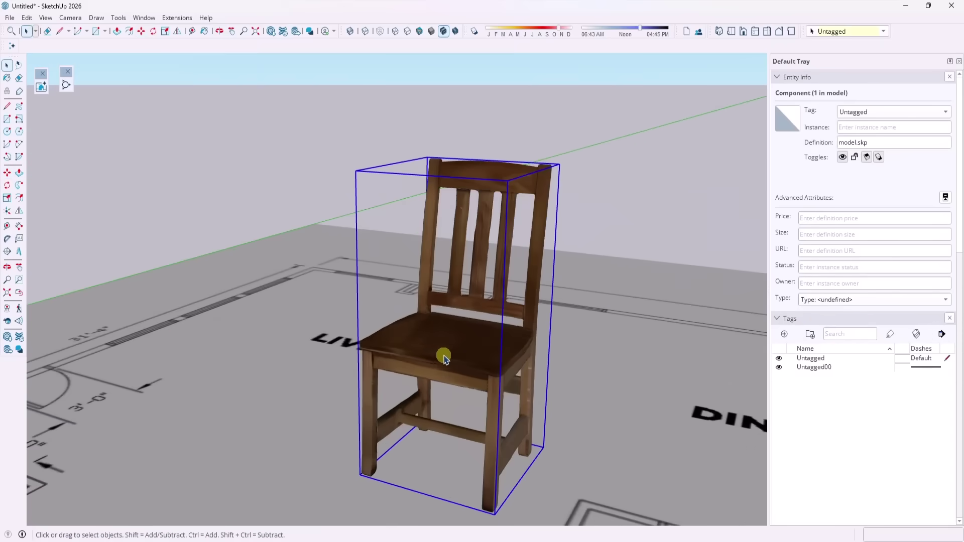
middle_drag(441, 351, 473, 360)
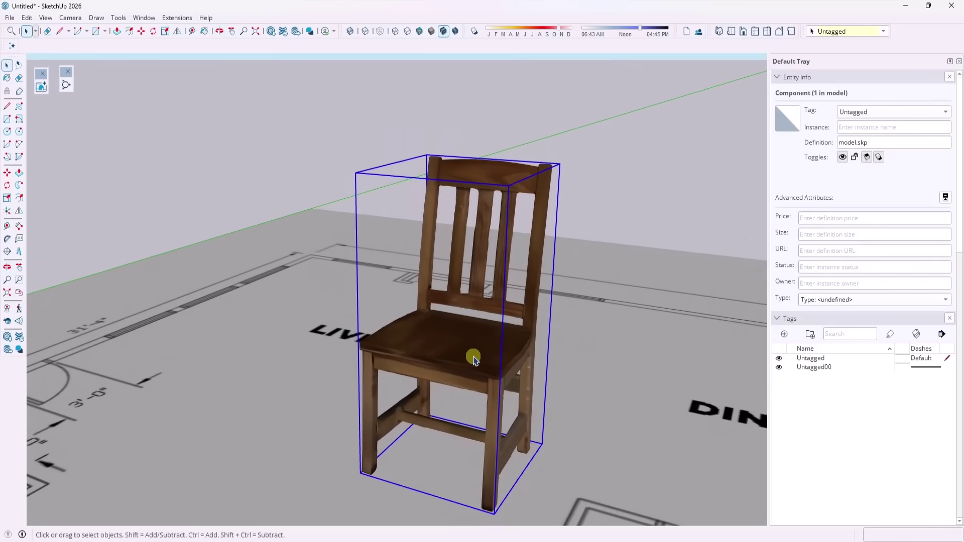
- Show hidden geometry to examine the chair's mesh around the seat and legs, and hide it again
click(24, 18)
mouse_move(46, 17)
click(70, 58)
scroll(499, 387, up, 8)
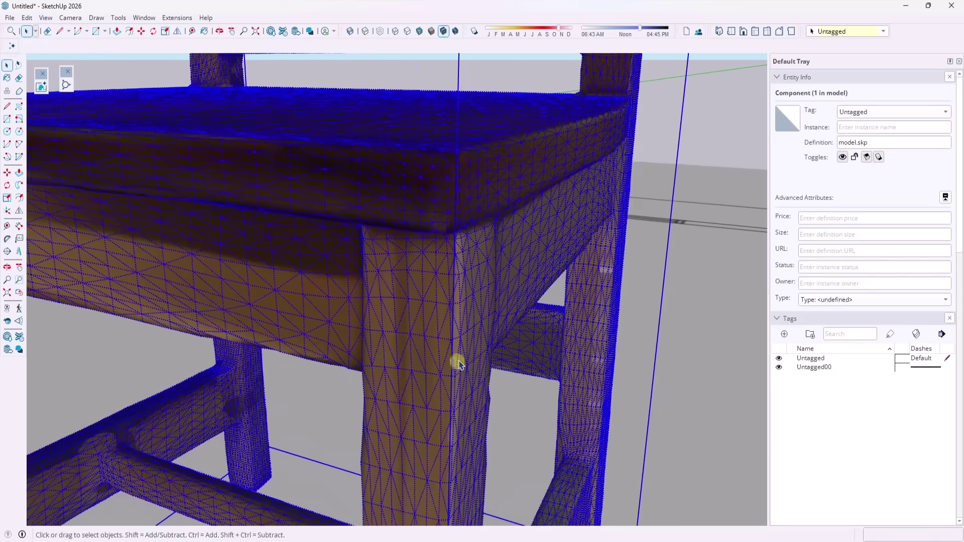
scroll(570, 333, down, 5)
middle_drag(571, 334, 592, 336)
scroll(593, 337, up, 4)
scroll(593, 336, down, 5)
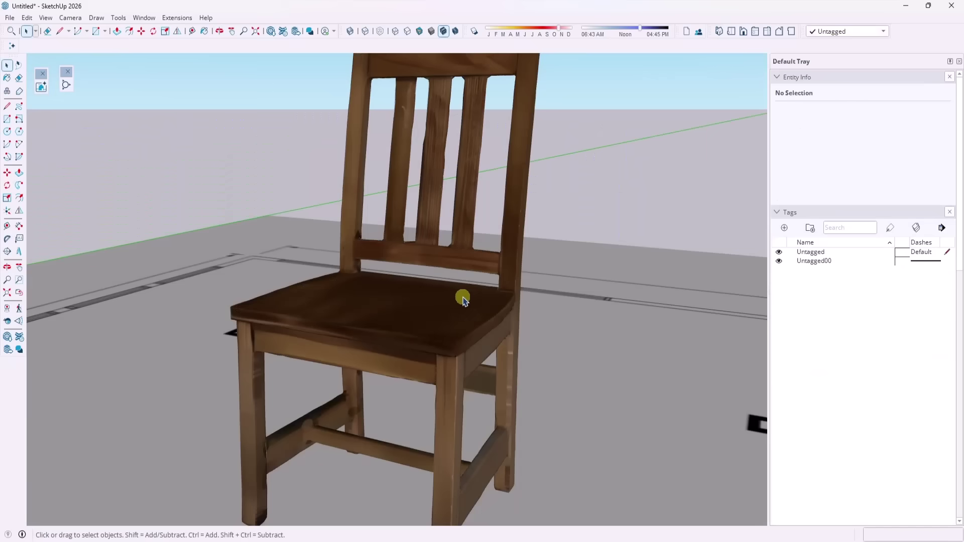
- Select the chair, open its component for editing and select all of its faces
scroll(460, 314, up, 2)
click(460, 314)
middle_drag(461, 315, 441, 321)
scroll(499, 307, down, 3)
scroll(519, 338, down, 2)
scroll(435, 297, down, 4)
scroll(280, 294, down, 2)
scroll(280, 294, up, 4)
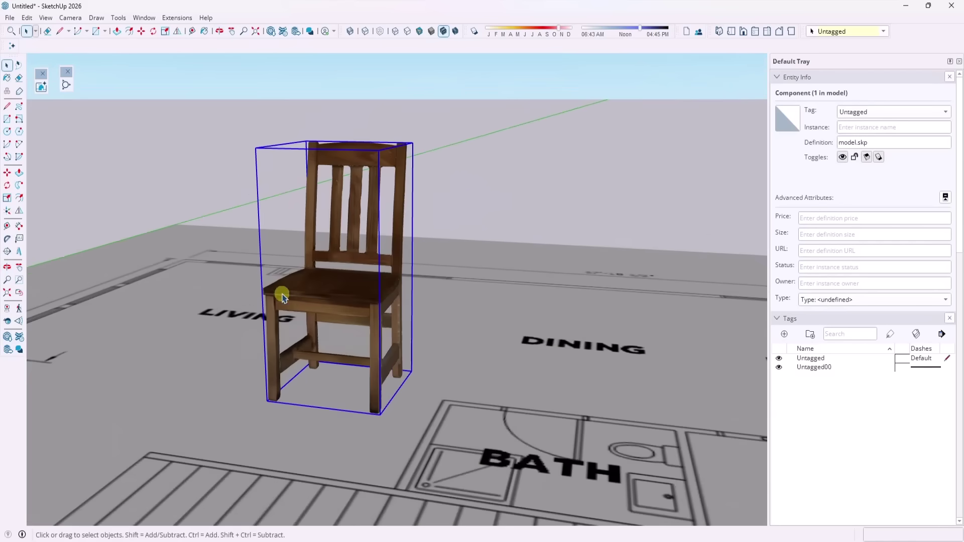
double_click(314, 298)
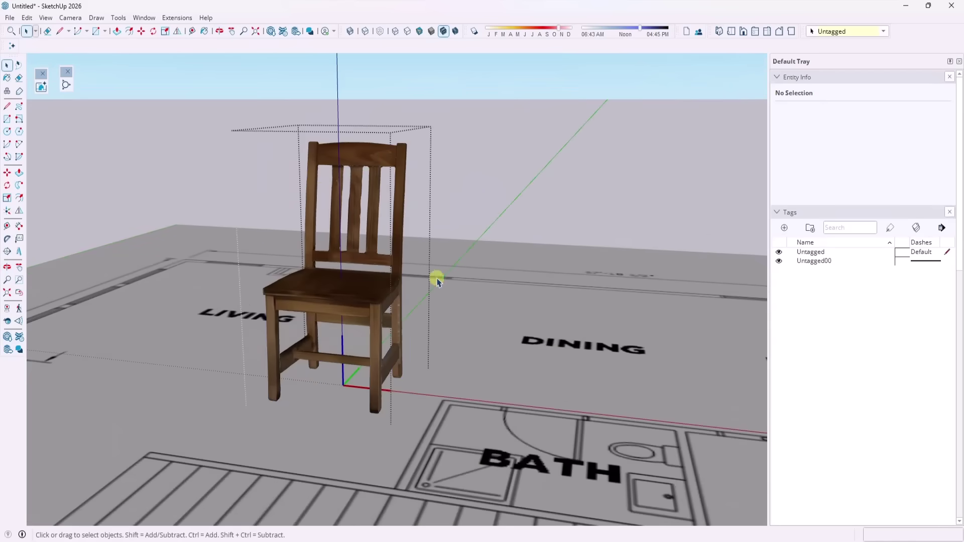
click(337, 319)
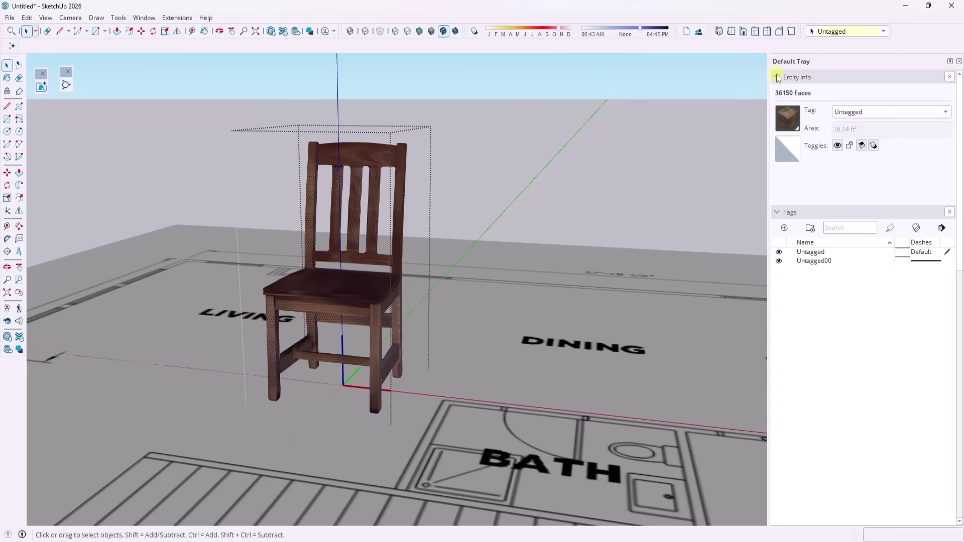
- Collapse the entity information and tags, show the materials and paint the chair's selected faces with the Default material
click(777, 77)
click(776, 94)
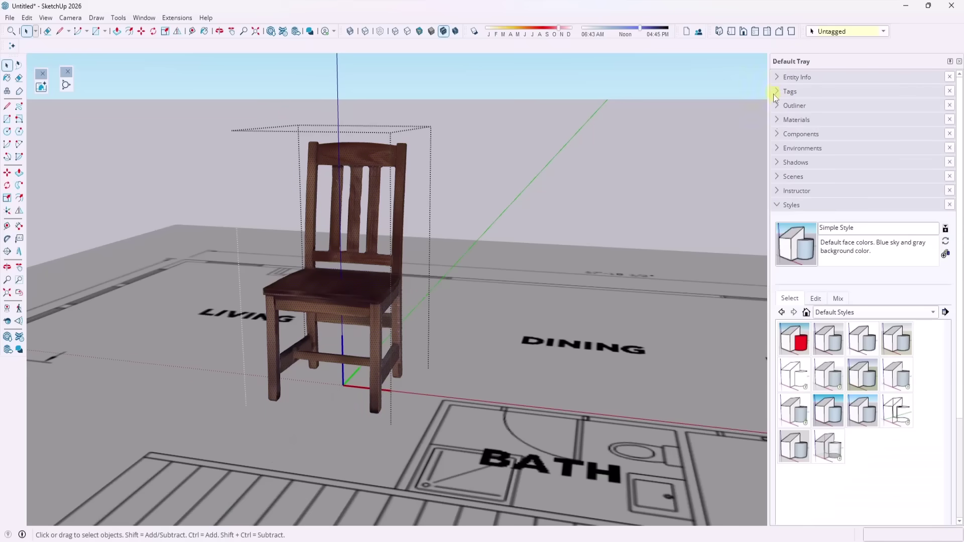
click(776, 120)
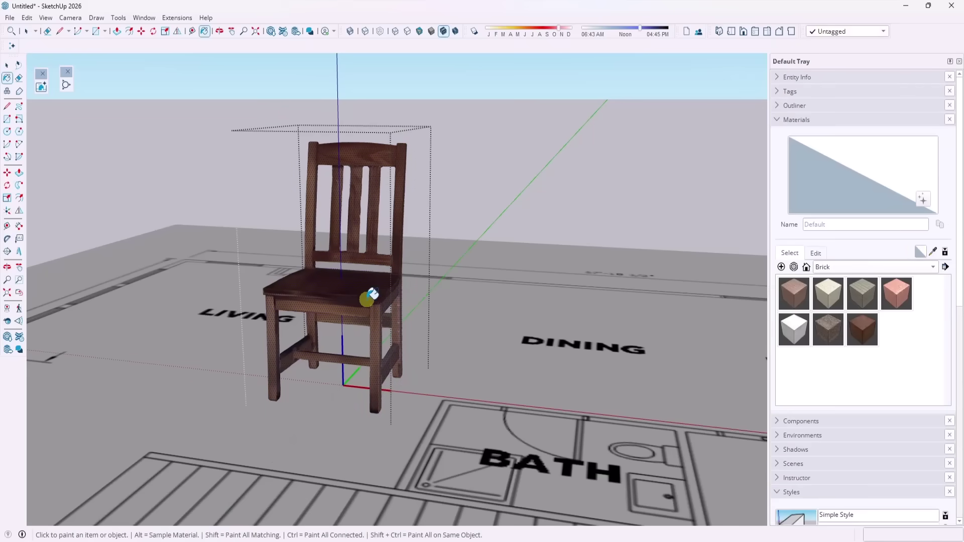
click(359, 301)
key(space)
- Paint the chair's selected faces with the Wood_Veneer_15_1K material from the Wood collection
click(860, 268)
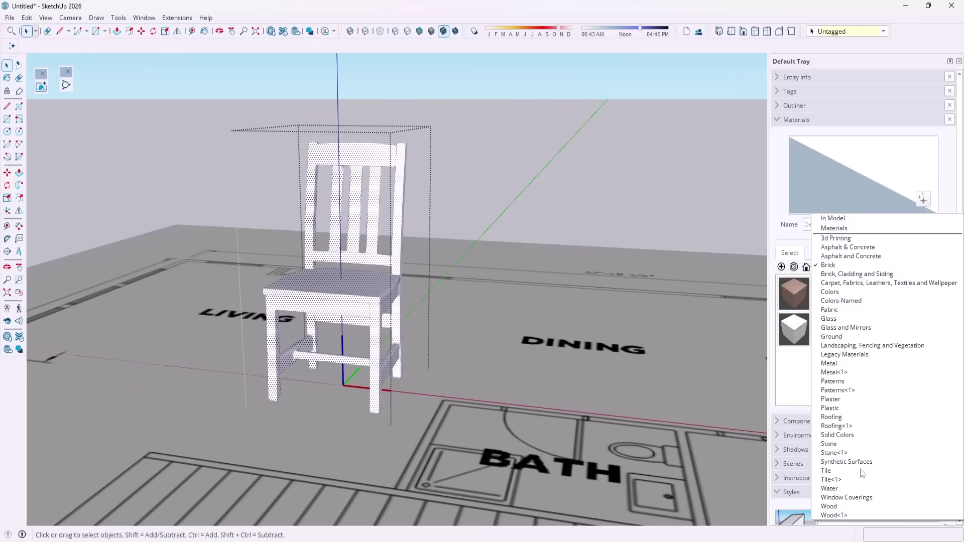
click(841, 507)
click(824, 332)
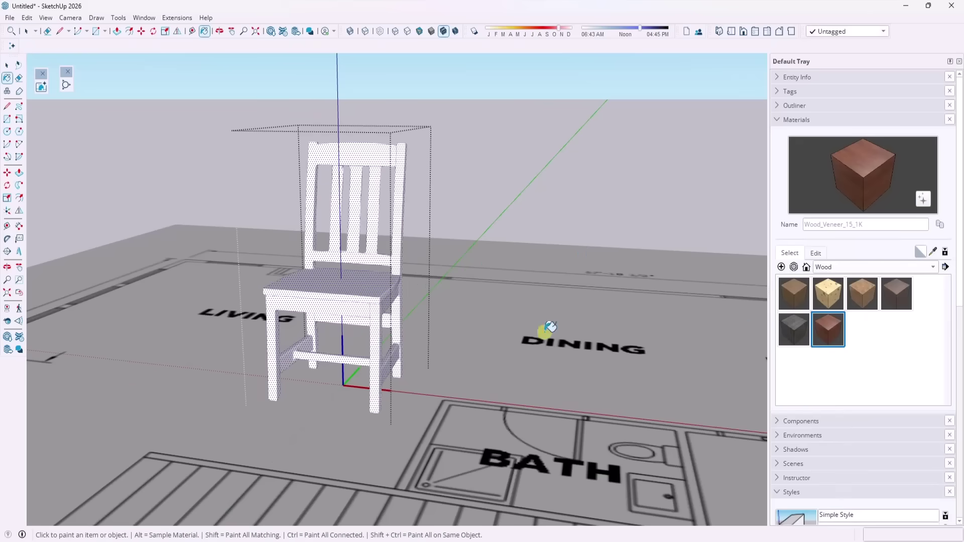
click(351, 290)
- Examine the repainted chair's wood grain up close and against the floor plan, and select the chair
mouse_move(351, 291)
middle_down()
mouse_move(473, 275)
mouse_move(335, 337)
middle_up()
scroll(335, 337, up, 3)
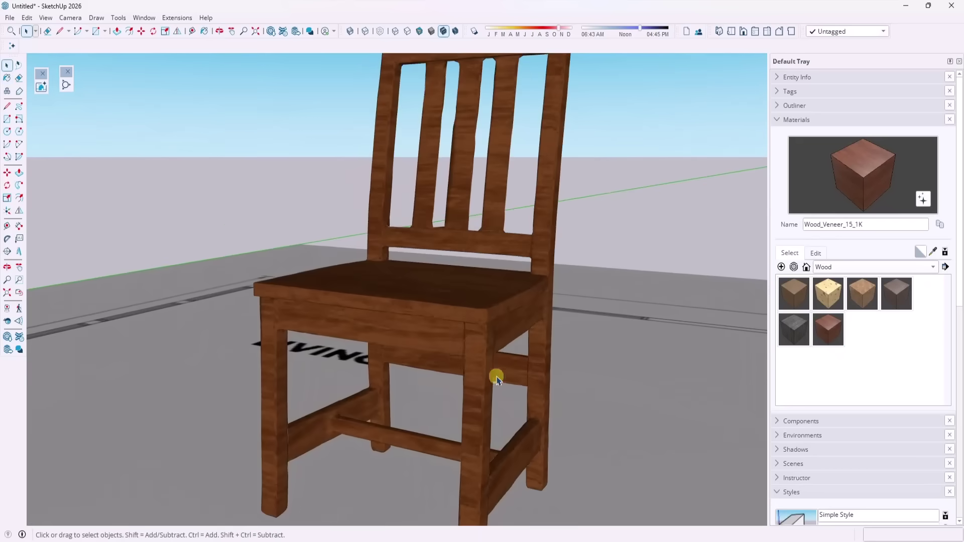
scroll(495, 377, down, 3)
scroll(458, 355, up, 5)
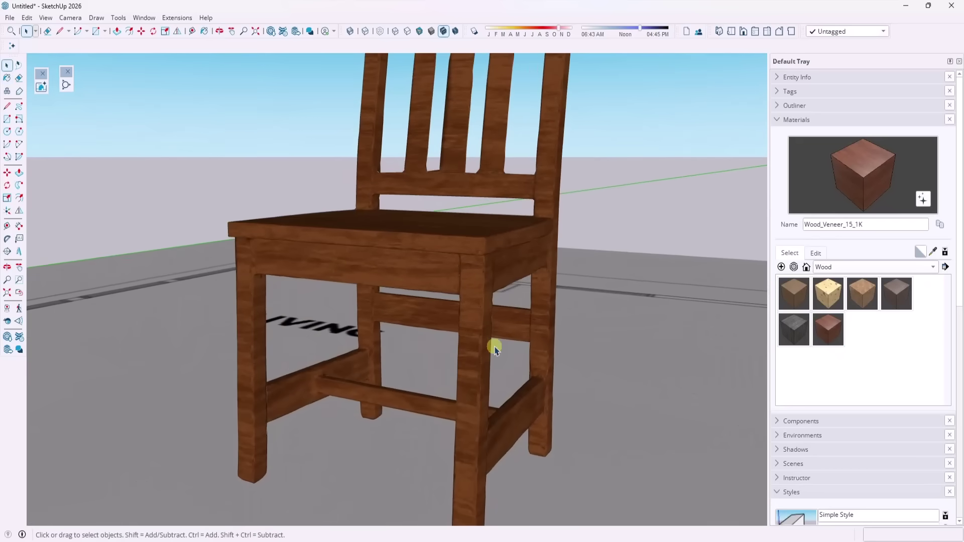
scroll(492, 344, down, 3)
scroll(482, 344, up, 3)
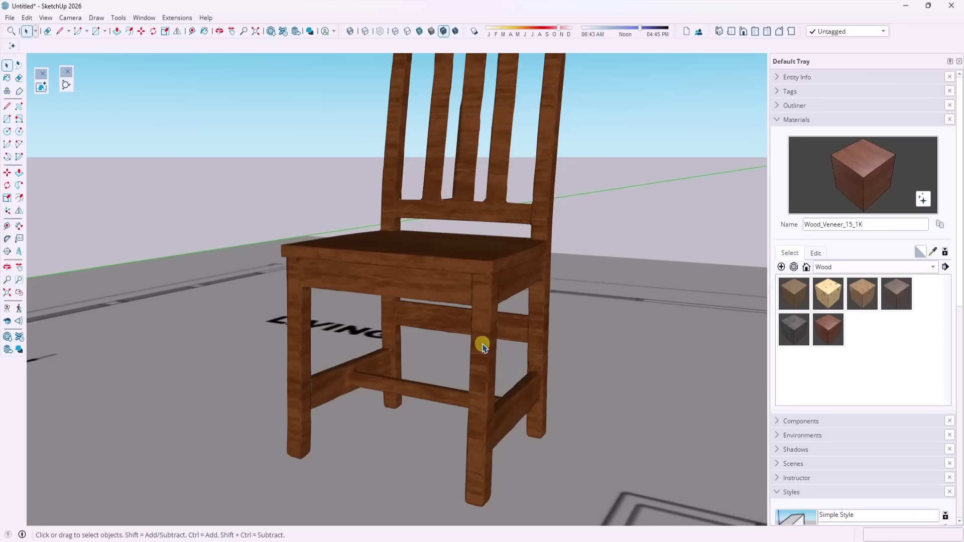
scroll(482, 341, up, 2)
scroll(422, 186, up, 2)
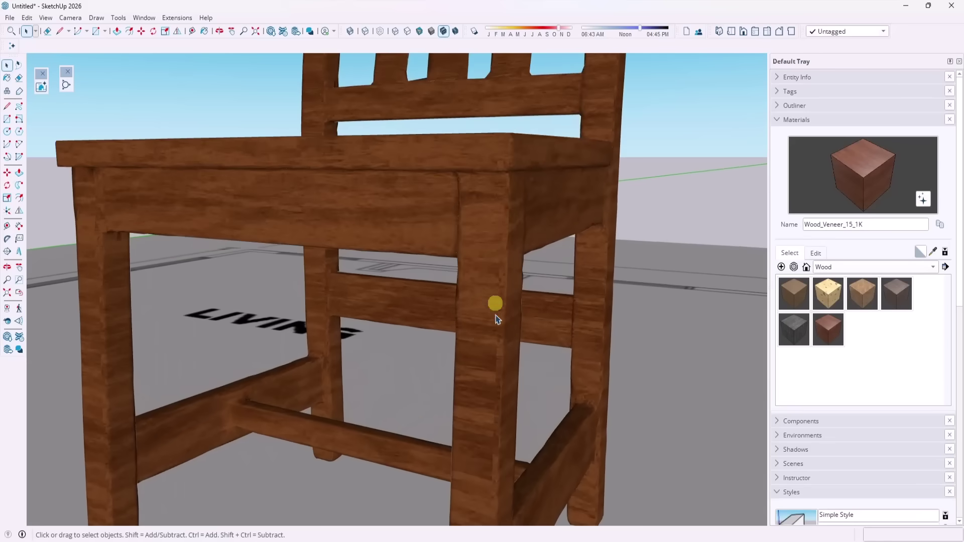
scroll(495, 351, down, 2)
scroll(494, 397, down, 4)
mouse_move(491, 380)
middle_down()
mouse_move(497, 375)
mouse_move(485, 392)
middle_up()
scroll(486, 392, up, 2)
click(479, 353)
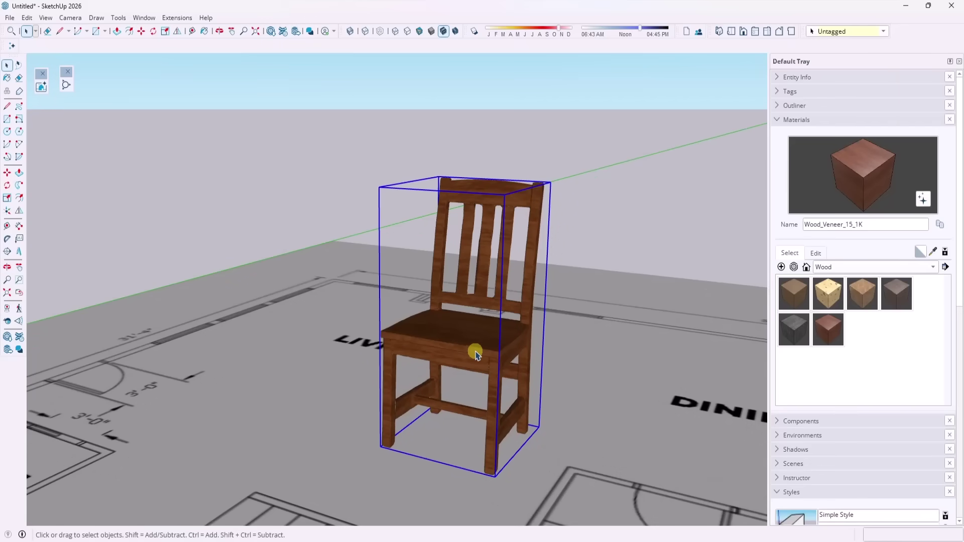
scroll(474, 212, down, 2)
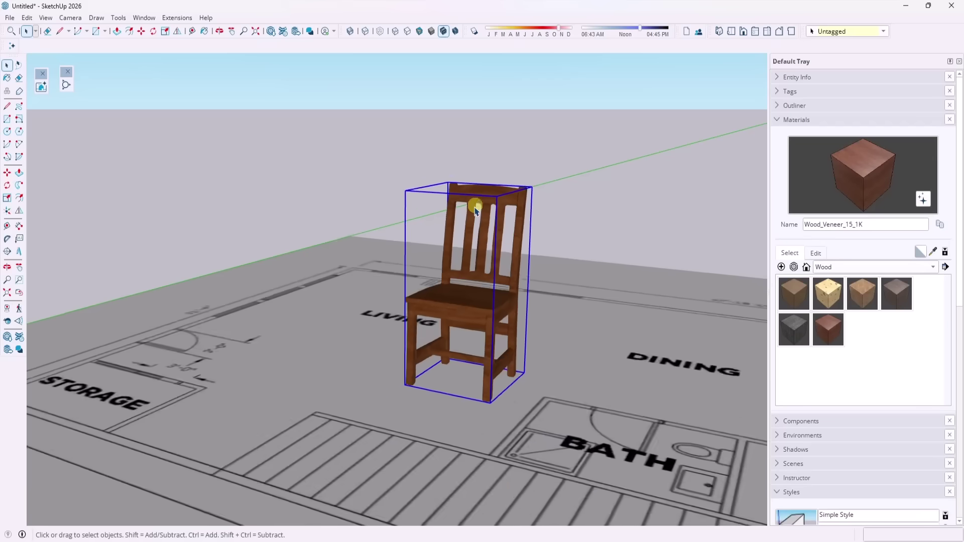
scroll(472, 218, up, 3)
scroll(491, 231, down, 2)
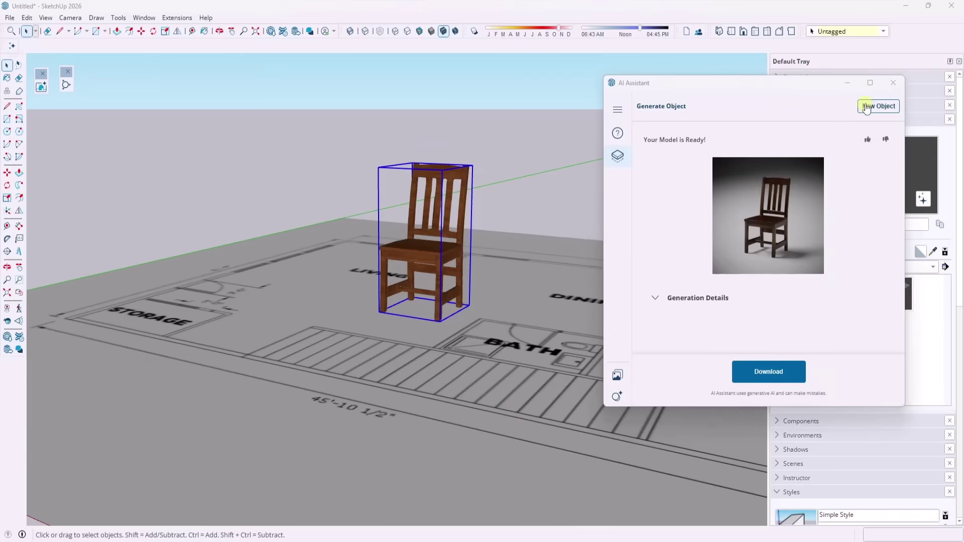
- Cancel starting a new object, and look through the AI Assistant gallery's items from December 15 and December 13, 2025
click(867, 105)
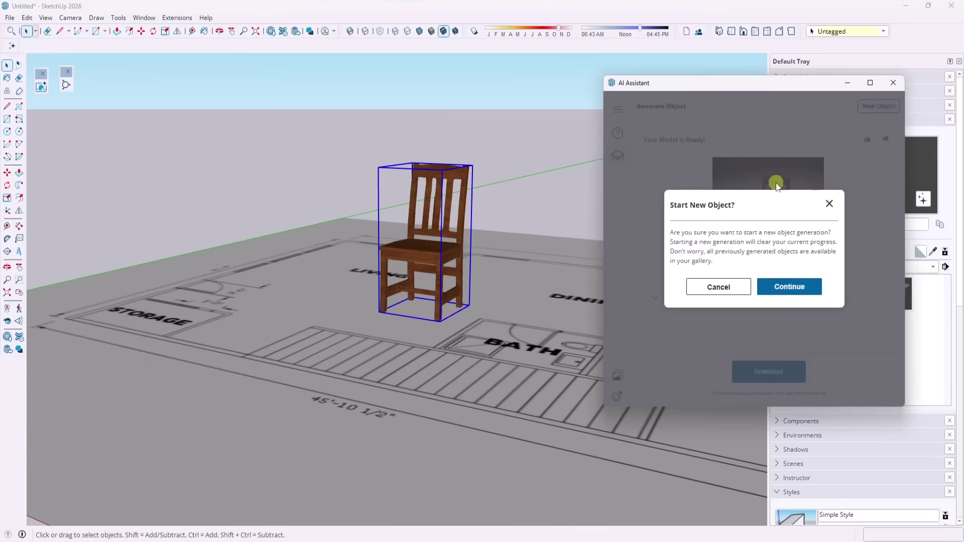
click(718, 286)
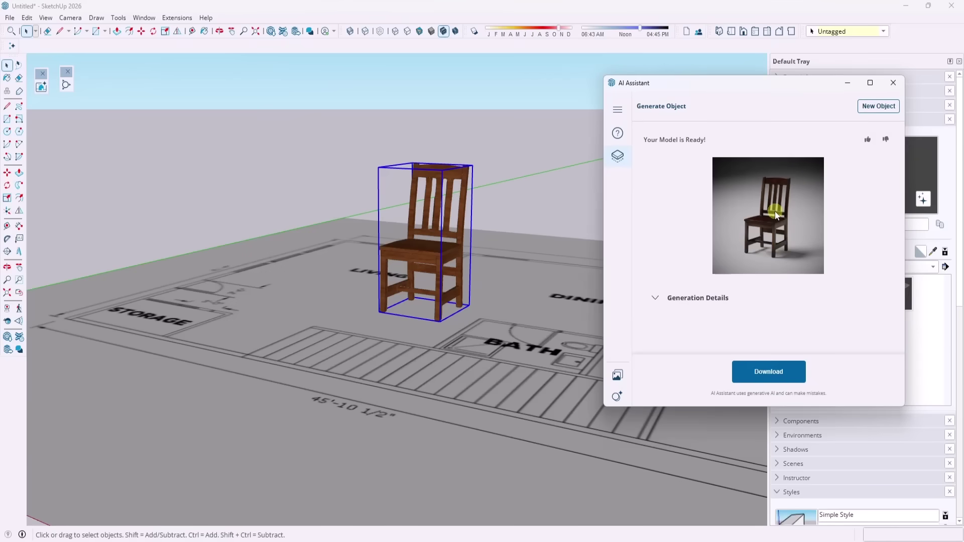
click(617, 375)
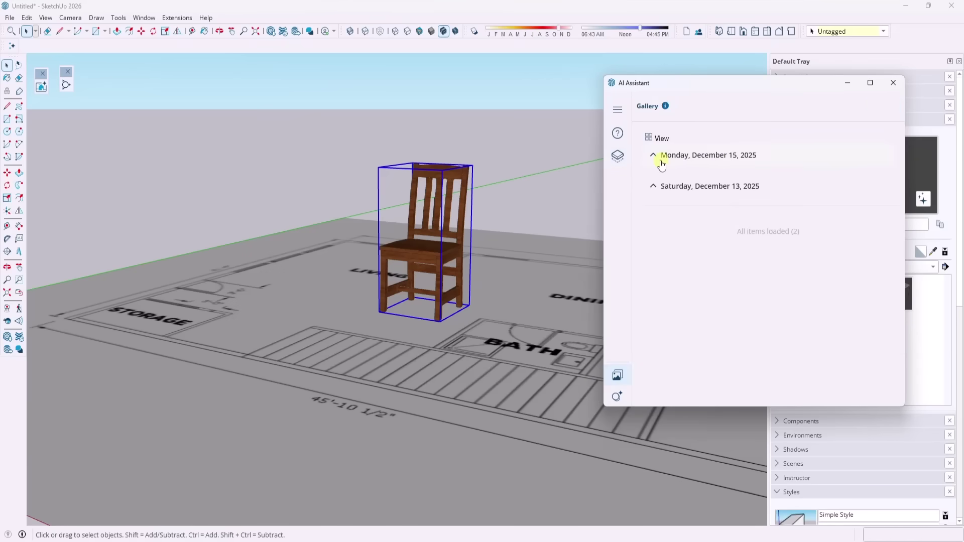
click(654, 157)
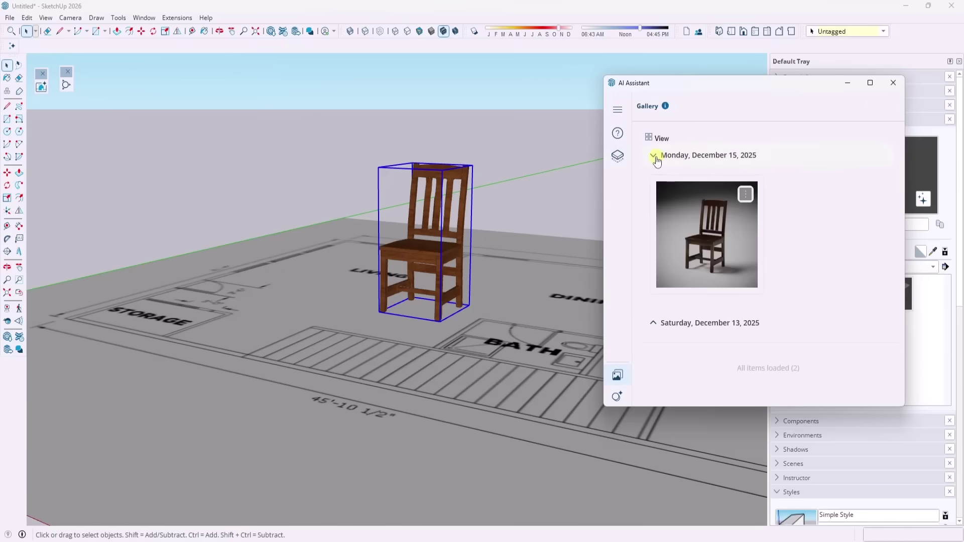
click(654, 157)
click(651, 188)
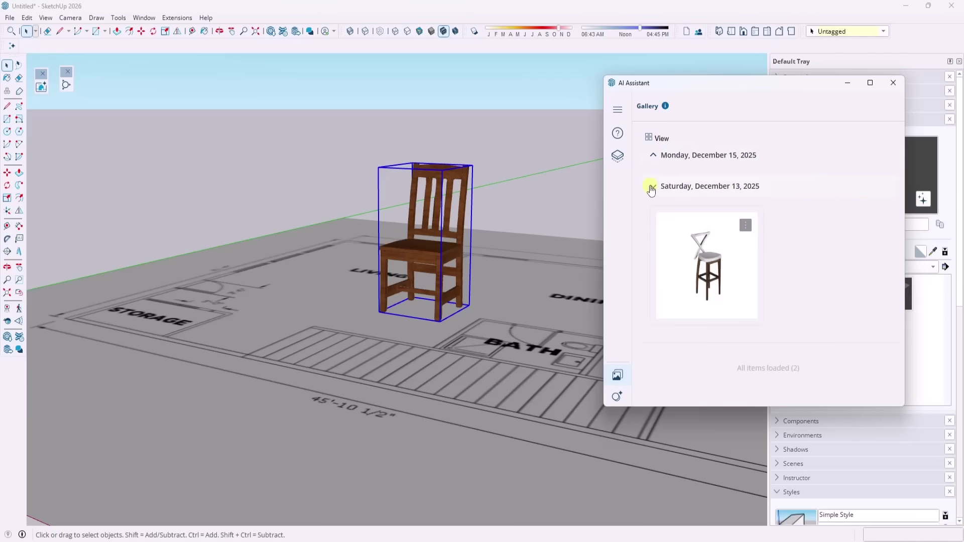
click(651, 188)
click(653, 155)
click(652, 156)
- Download the bar stool generated on December 13, 2025 from the gallery and place it beside the chair on the floor plan
click(652, 185)
click(746, 226)
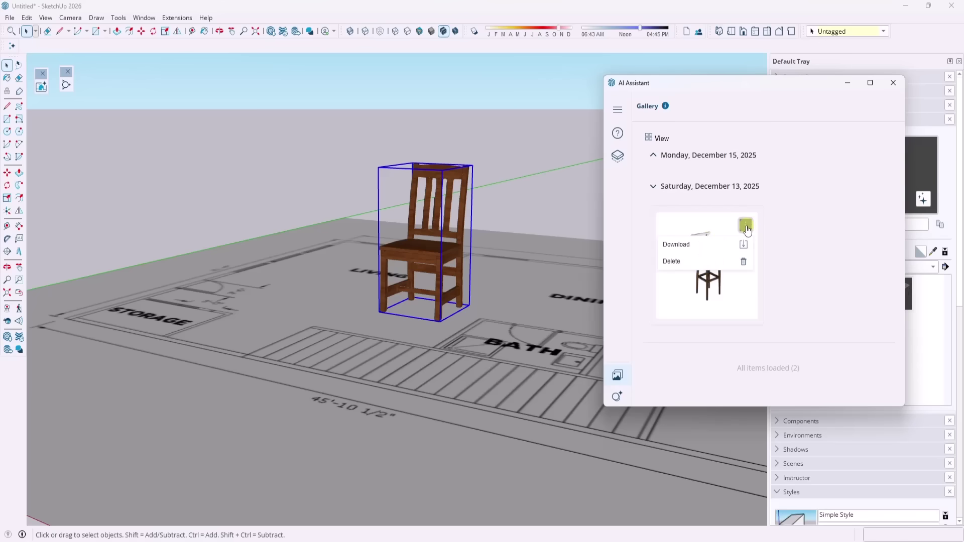
click(725, 245)
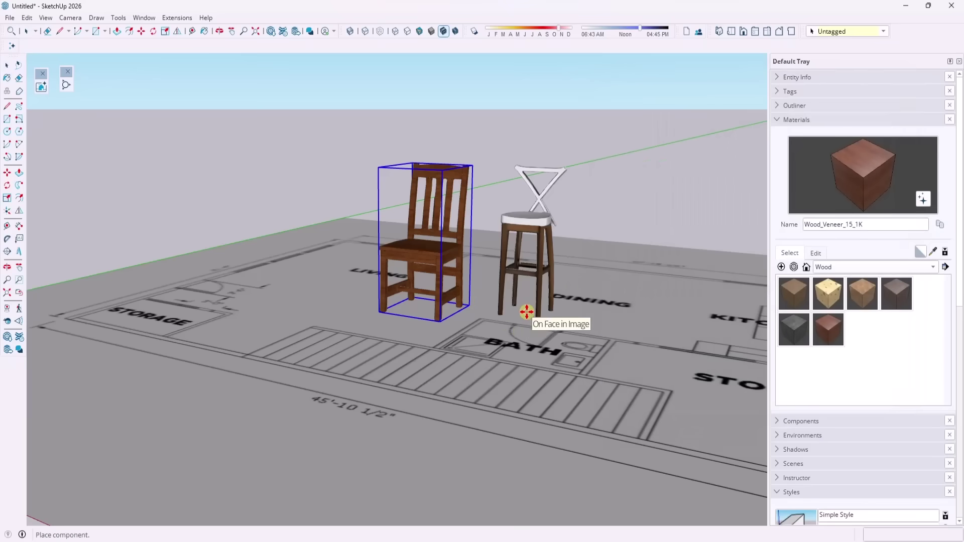
click(518, 325)
middle_drag(551, 249, 87, 109)
scroll(537, 232, down, 5)
- Start a new object generation in the AI Assistant with the sofa image 2025-12-15_04-21-51.PNG and generate its model
click(67, 86)
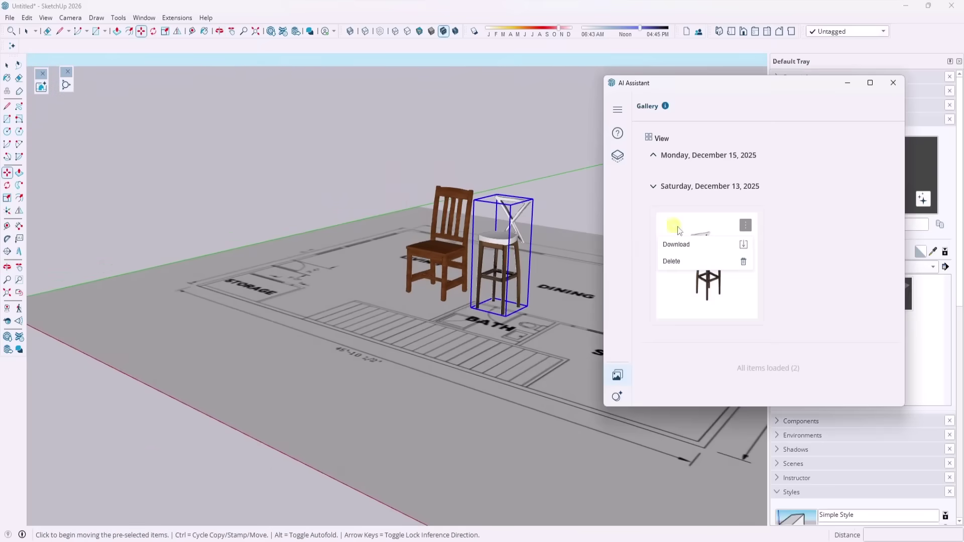
click(617, 156)
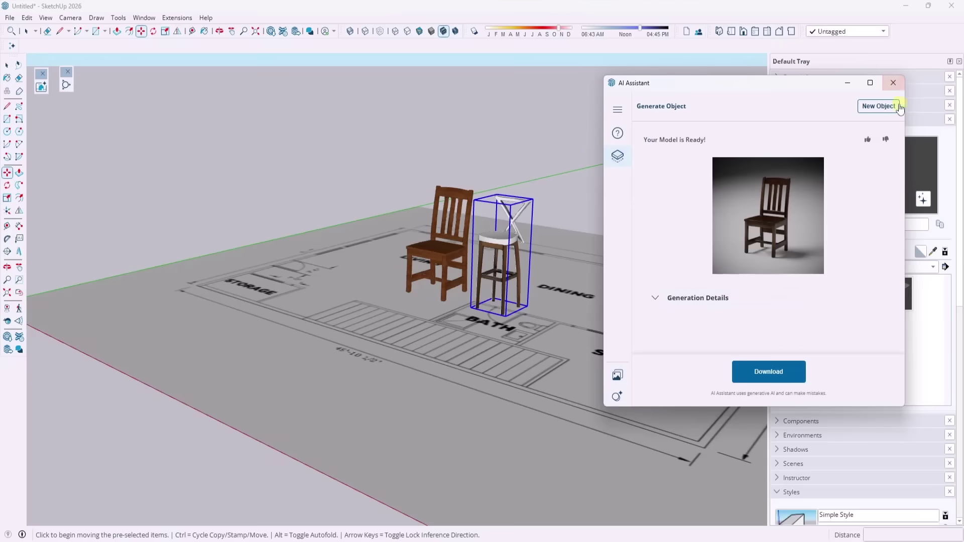
click(897, 109)
click(784, 285)
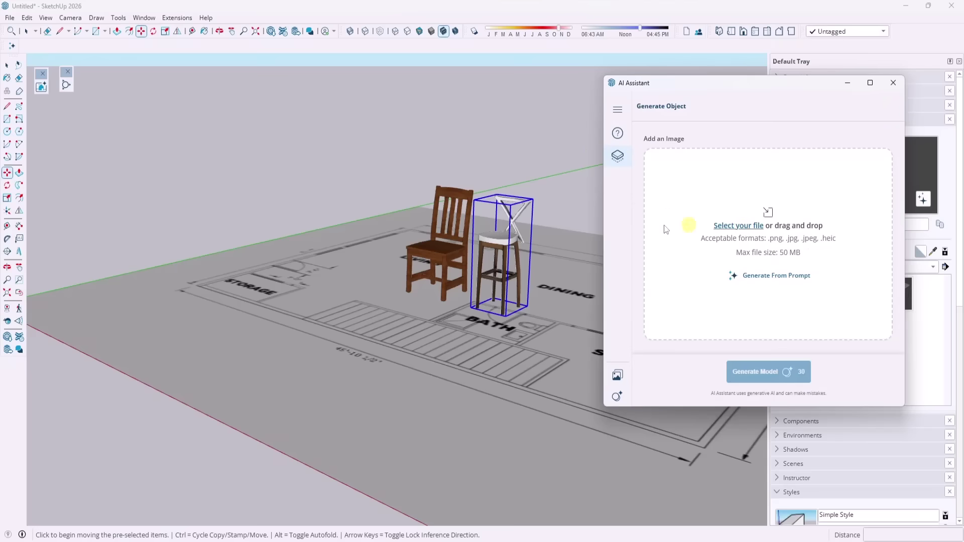
drag(765, 268, 775, 232)
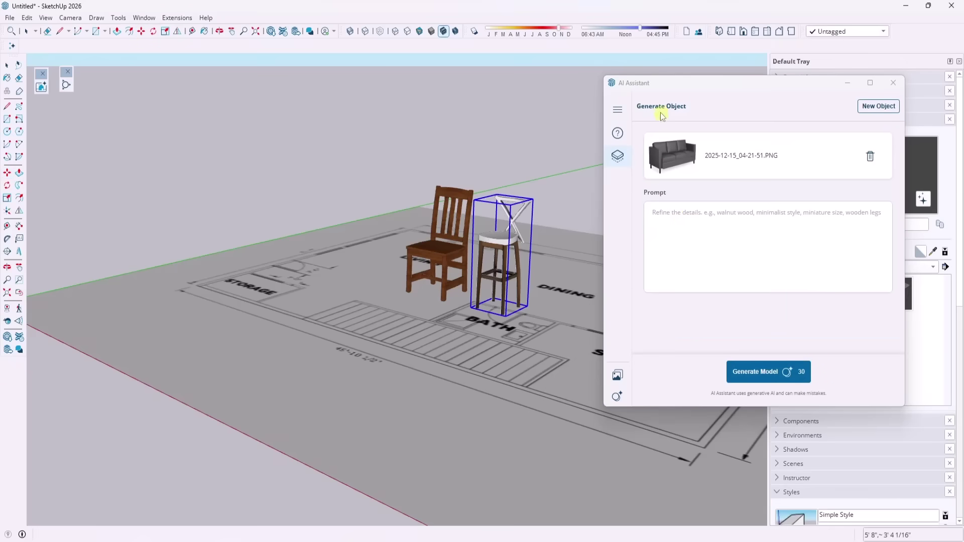
click(767, 375)
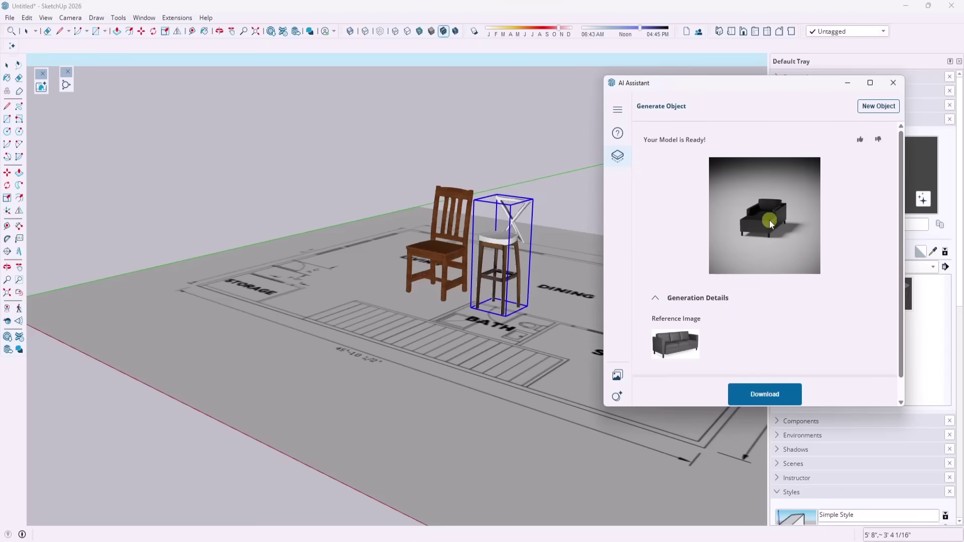
- Preview the generated sofa model, download it and place it on the floor plan near the stool
drag(802, 208, 757, 209)
scroll(754, 248, down, 1)
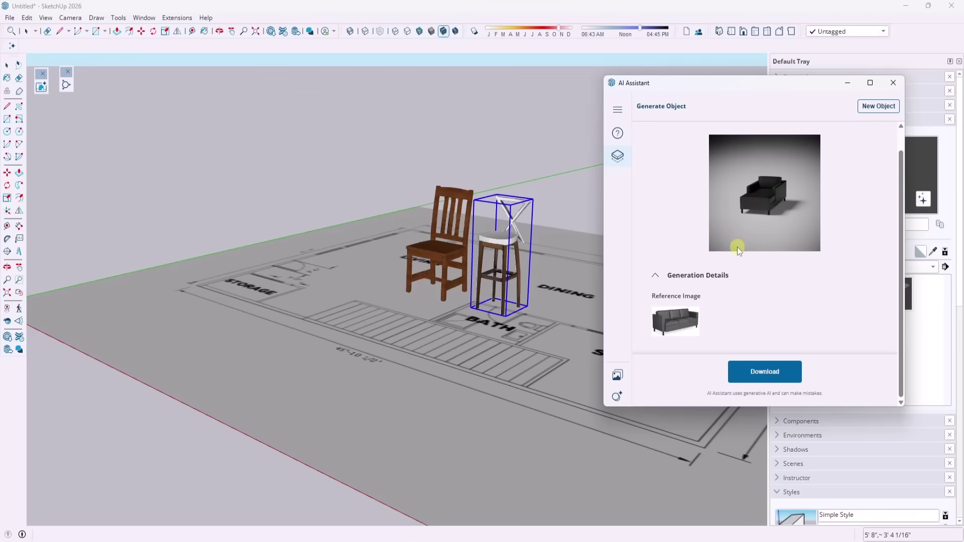
click(762, 372)
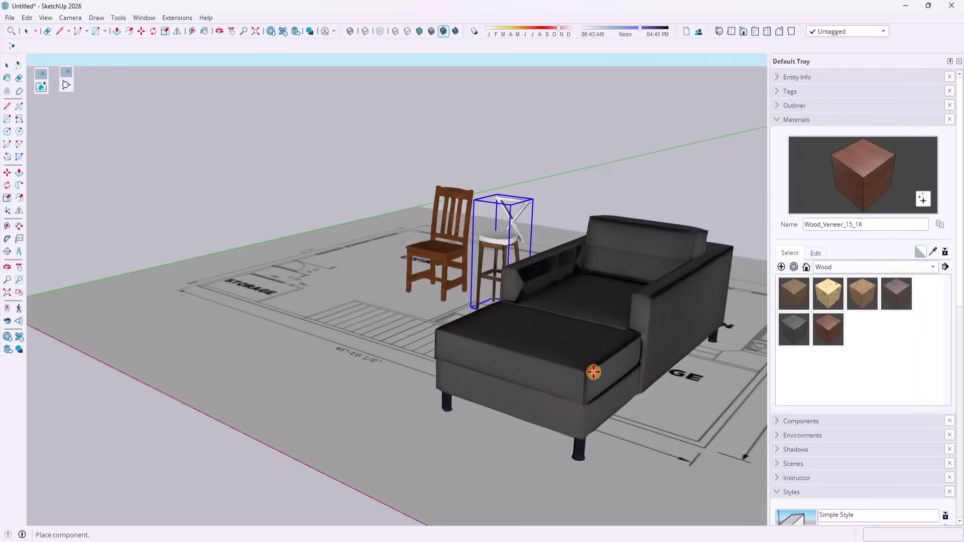
click(594, 370)
- Examine the placed sofa from several angles and compare its shape and size with the chair and stool
middle_drag(593, 311, 612, 276)
key(m)
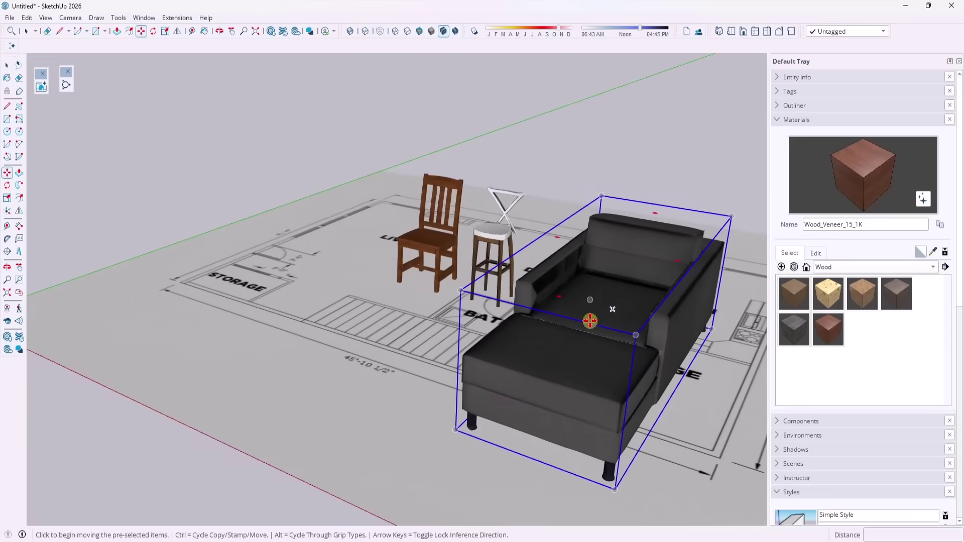
middle_drag(555, 318, 642, 321)
scroll(642, 321, up, 3)
scroll(555, 318, down, 2)
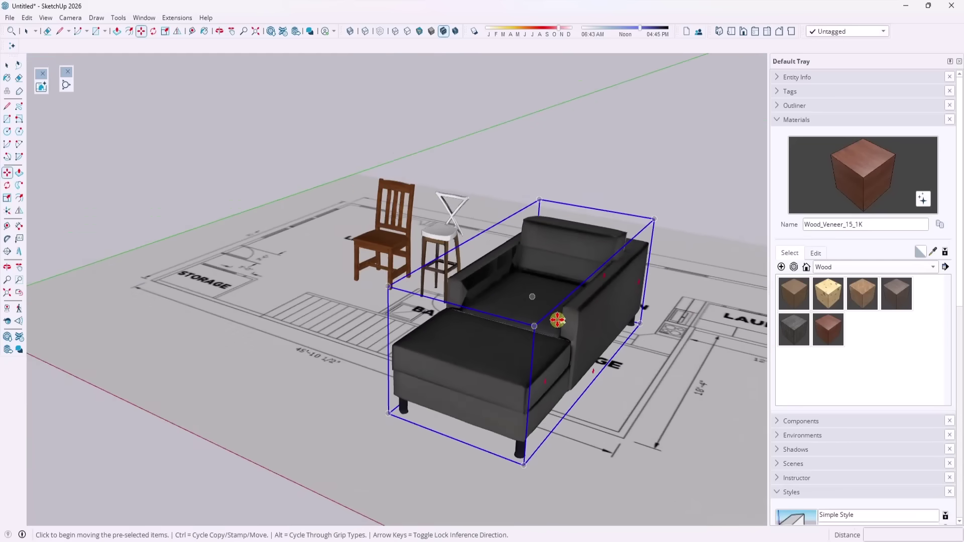
key(space)
scroll(427, 248, up, 5)
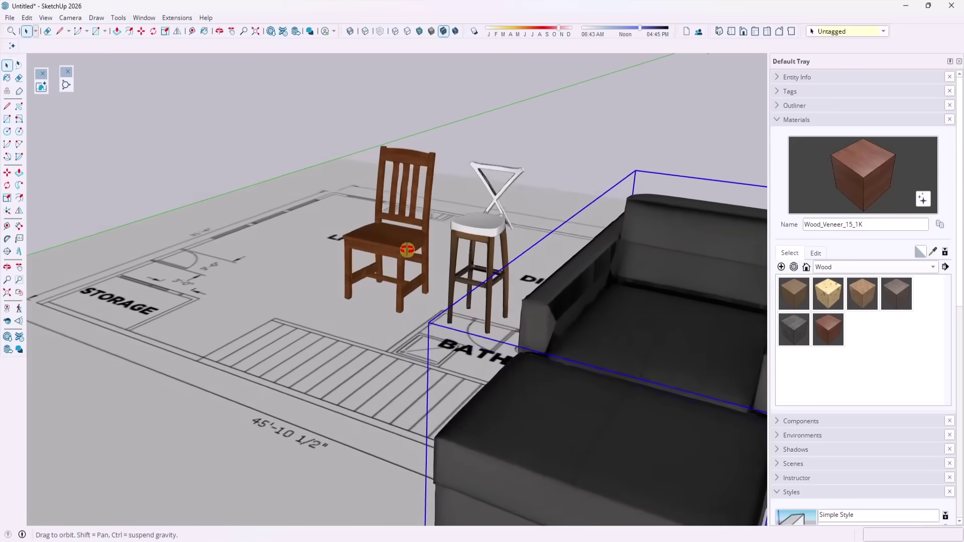
middle_drag(446, 247, 338, 273)
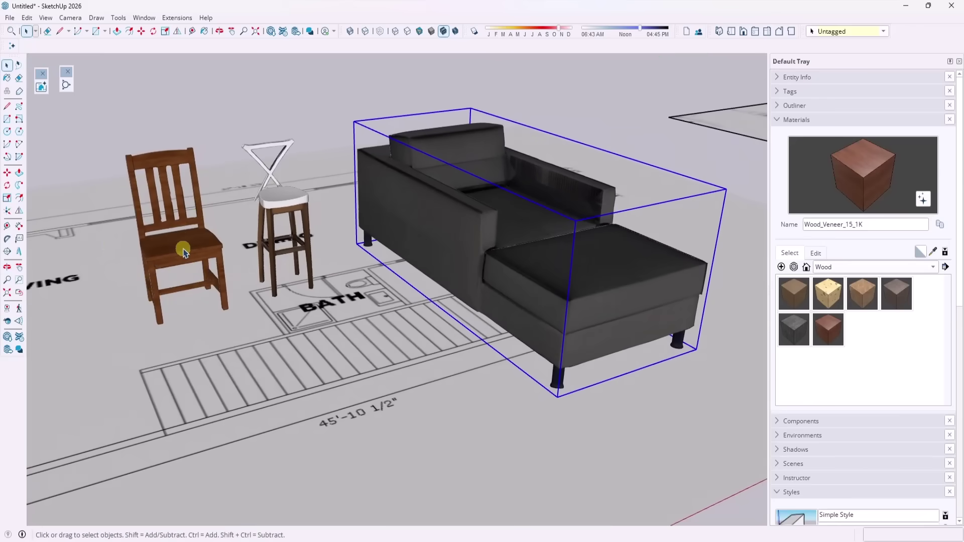
scroll(551, 299, down, 4)
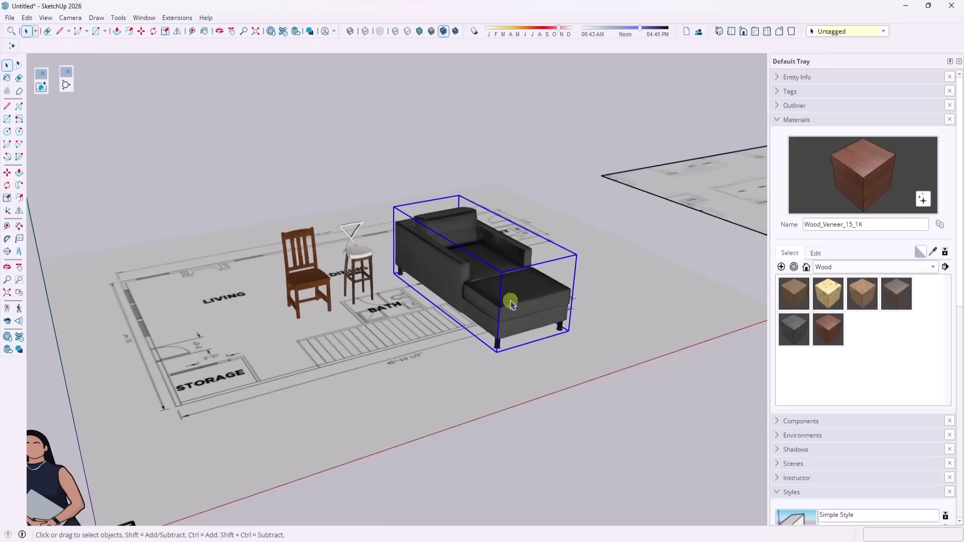
middle_drag(551, 299, 248, 305)
scroll(436, 321, up, 4)
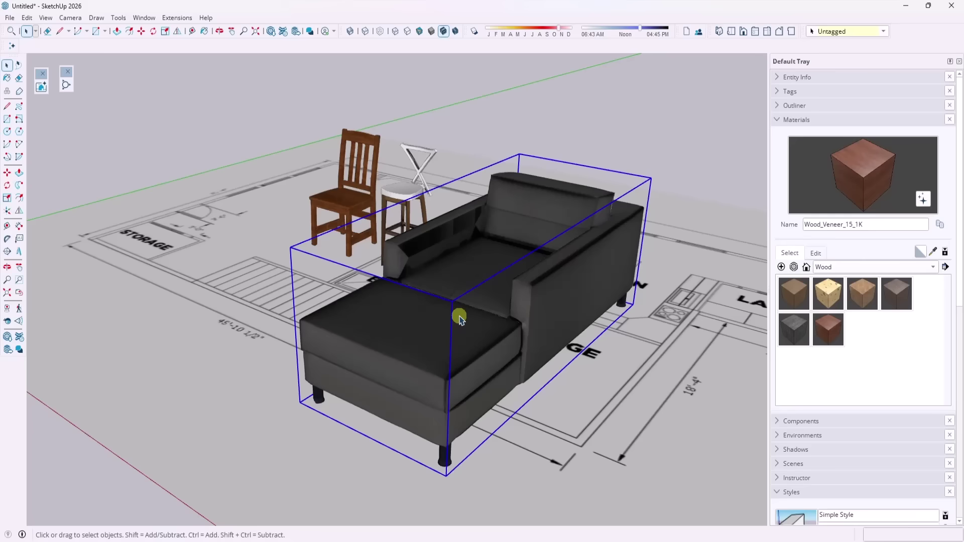
shift+middle_drag(456, 318, 532, 351)
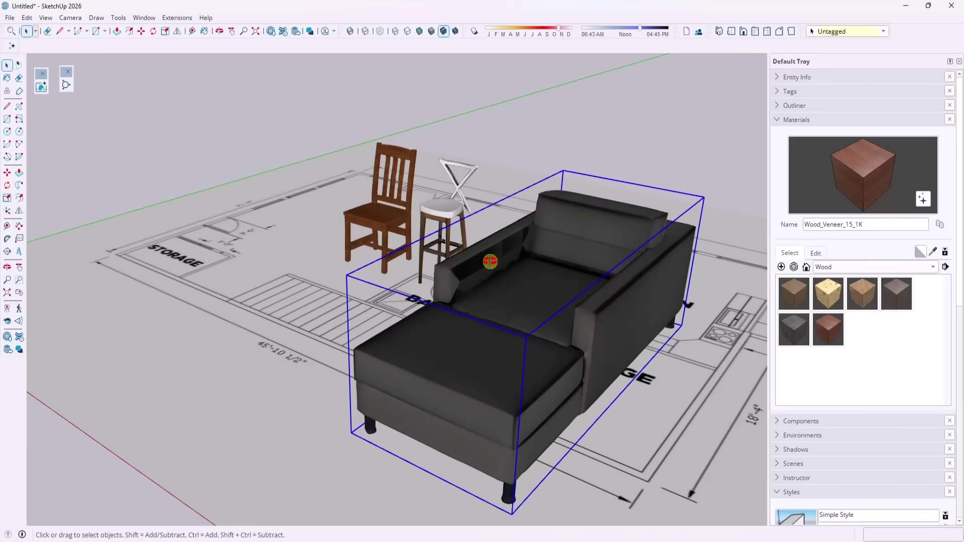
mouse_move(499, 260)
middle_down()
mouse_move(564, 247)
mouse_move(546, 224)
mouse_move(505, 248)
middle_up()
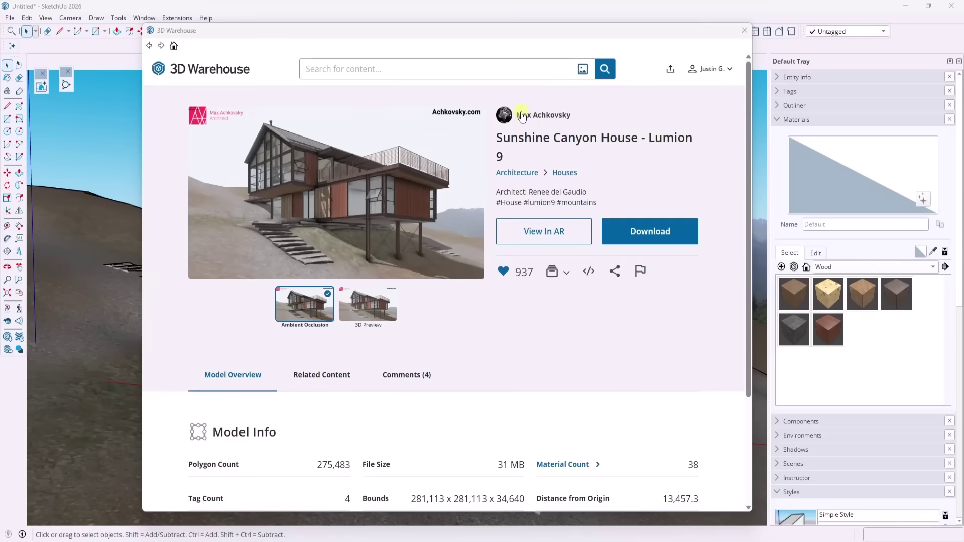
- Close the 3D Warehouse page, frame the Sunshine Canyon House, start AI Render on that view and open its prompt settings
click(744, 30)
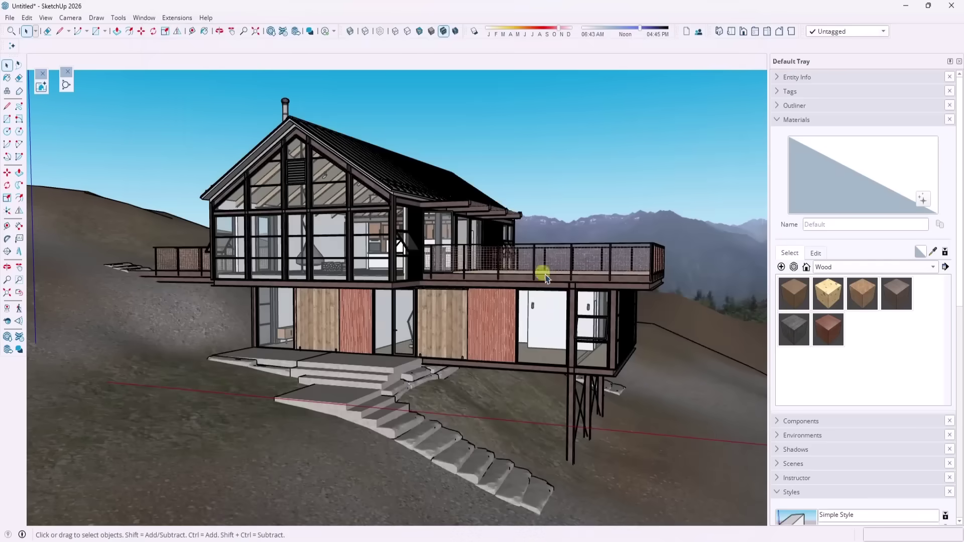
middle_drag(591, 286, 548, 282)
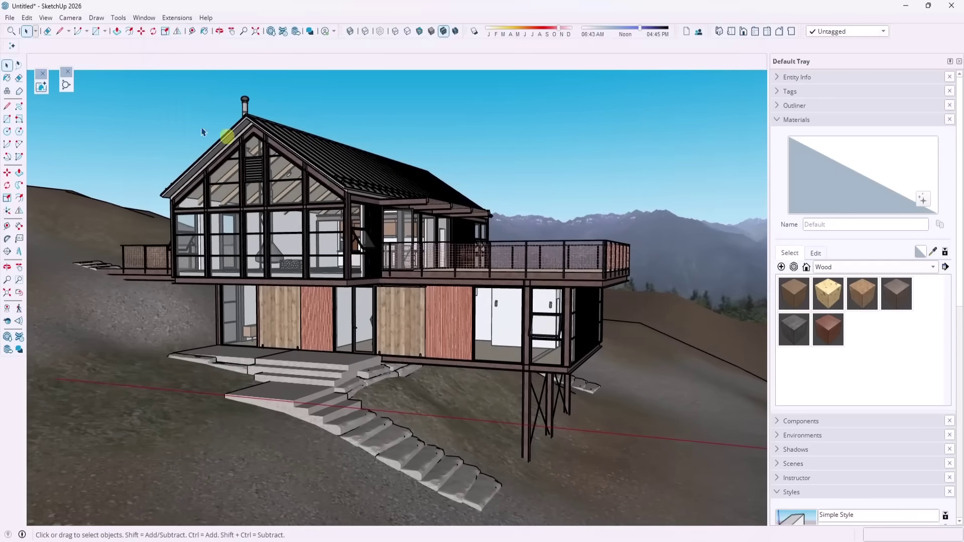
click(41, 89)
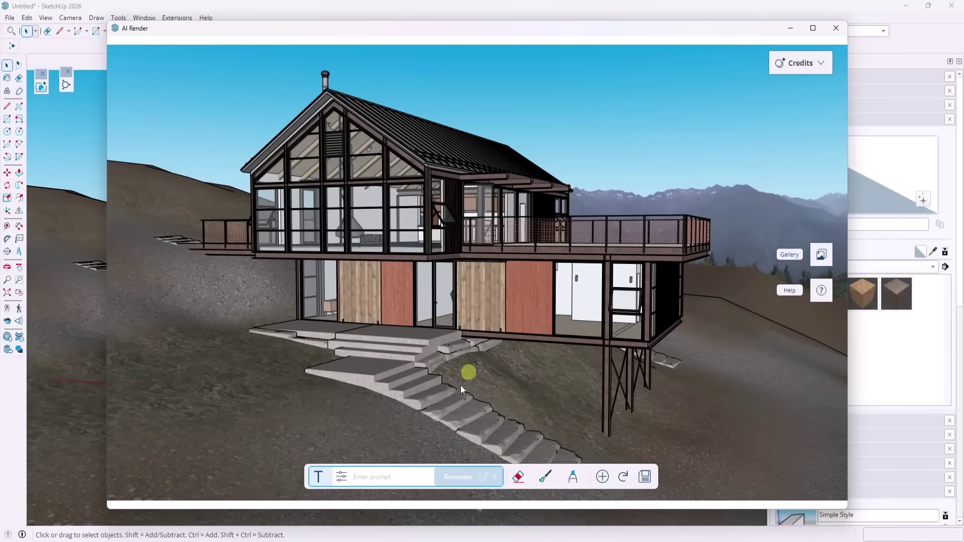
click(341, 478)
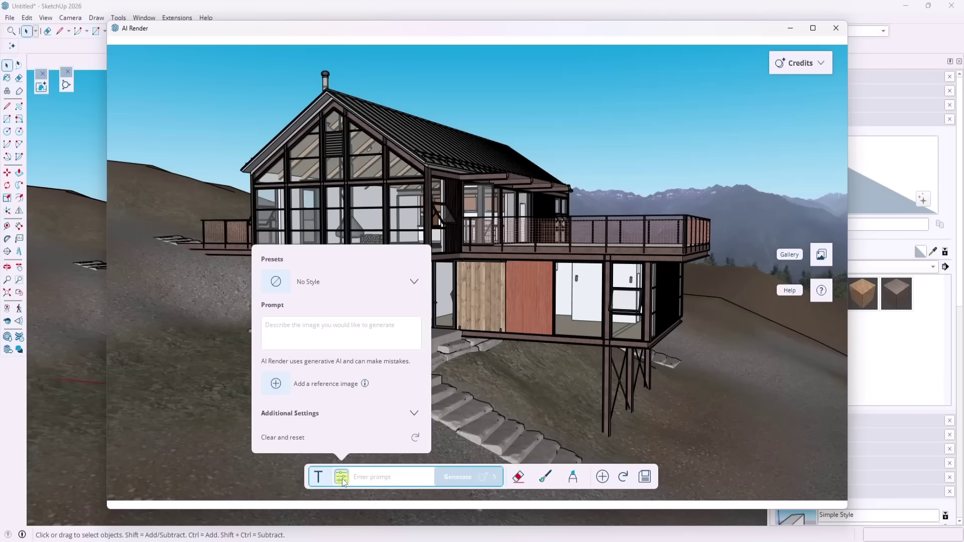
- Choose the Exterior Photorealistic preset without a prompt and generate renders of the house view
click(324, 281)
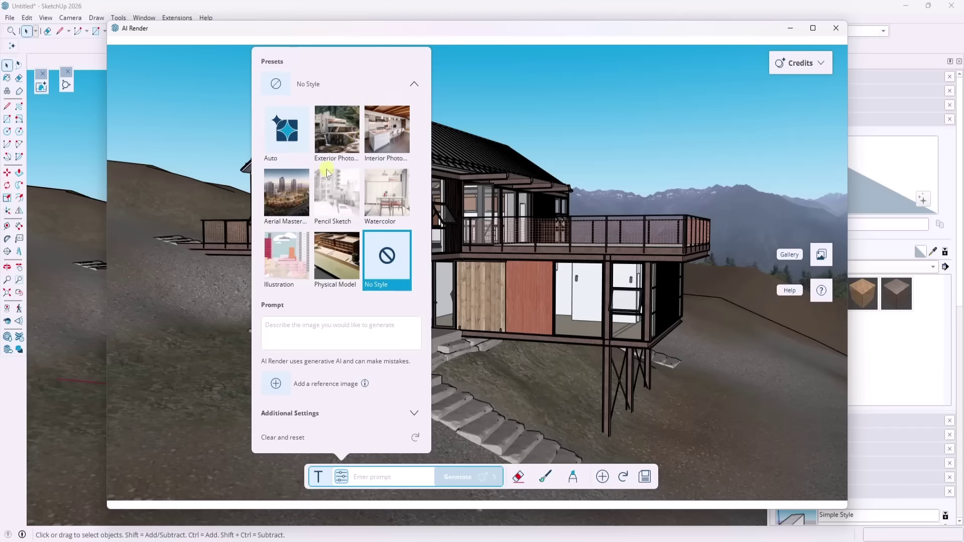
click(335, 132)
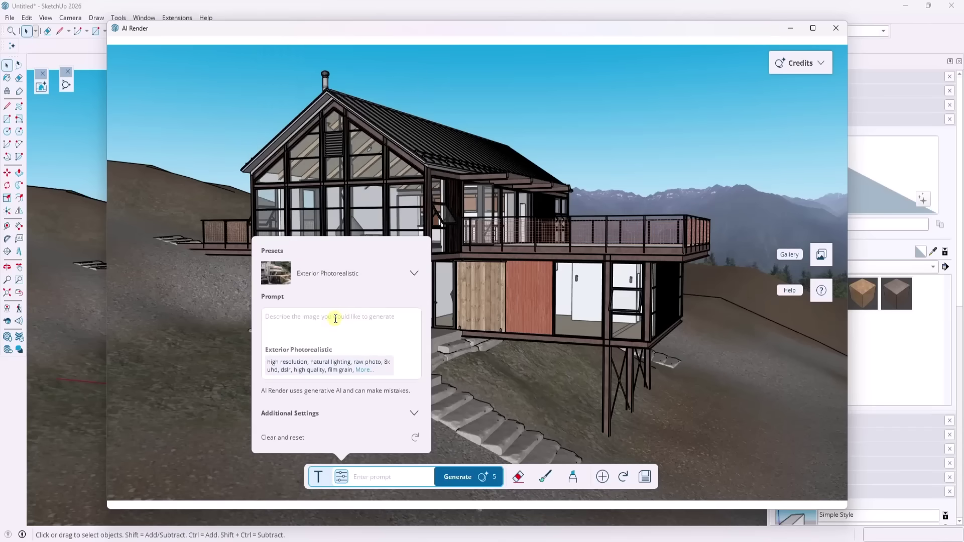
click(458, 477)
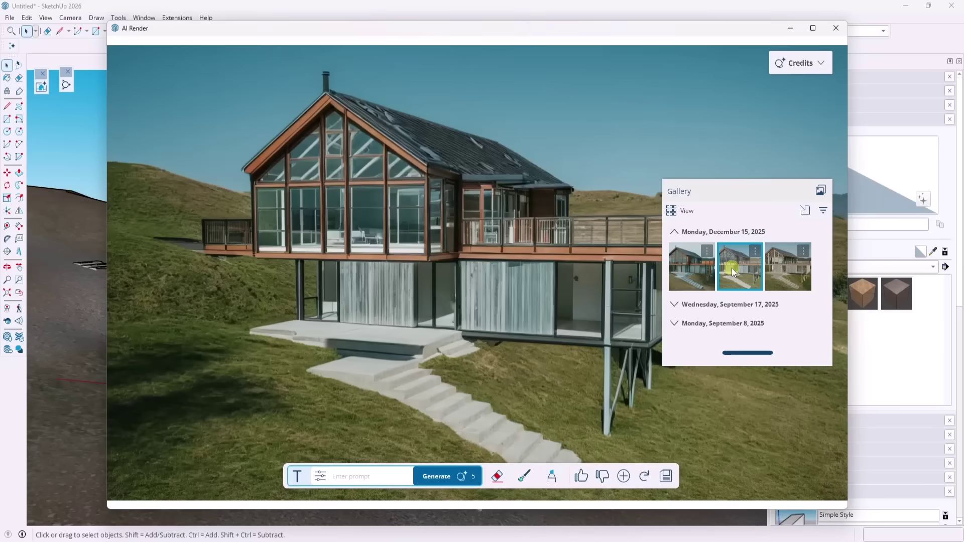
- Compare the three Exterior Photorealistic renders in the gallery, checking materials, roof, deck and stairs
click(787, 276)
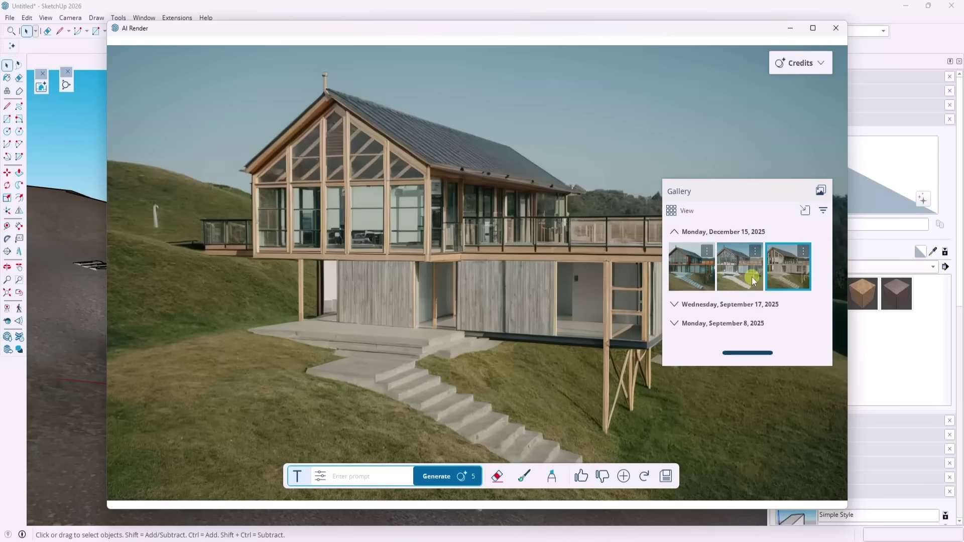
click(694, 273)
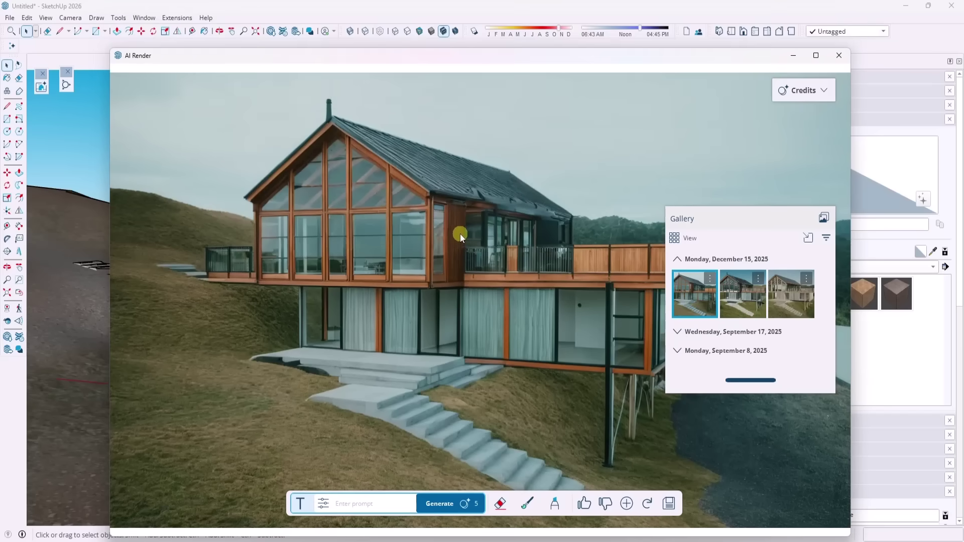
click(743, 297)
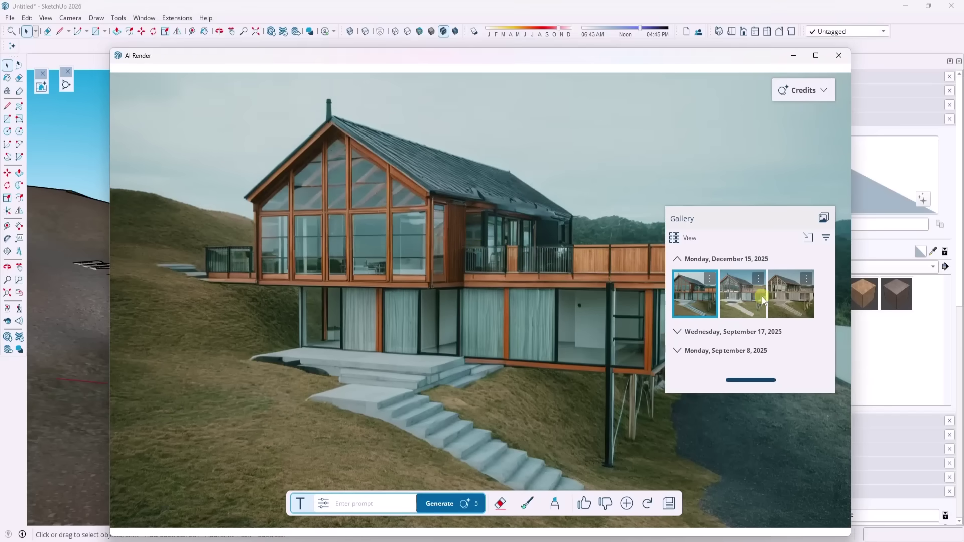
click(784, 305)
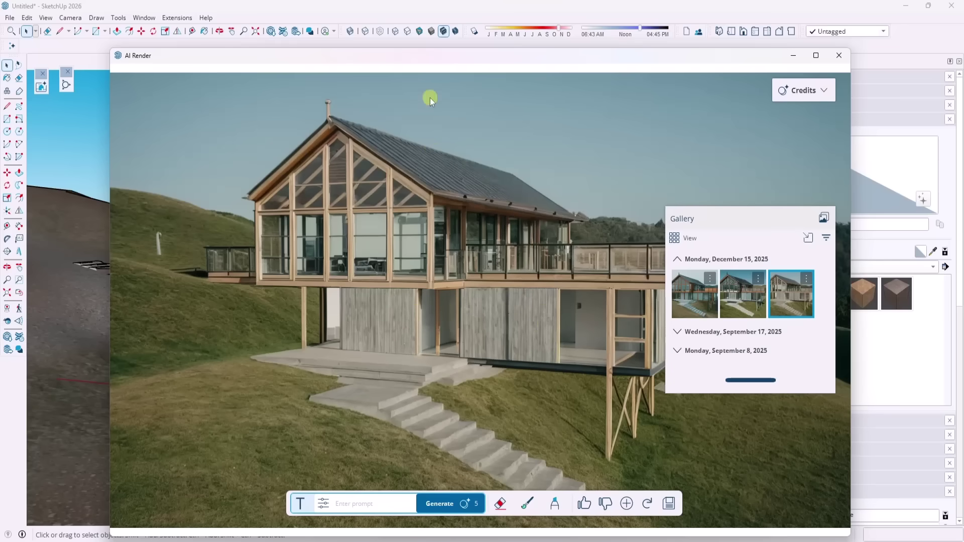
- Move the AI Render window aside and frame the house closer from its gabled glass front
drag(436, 65, 963, 60)
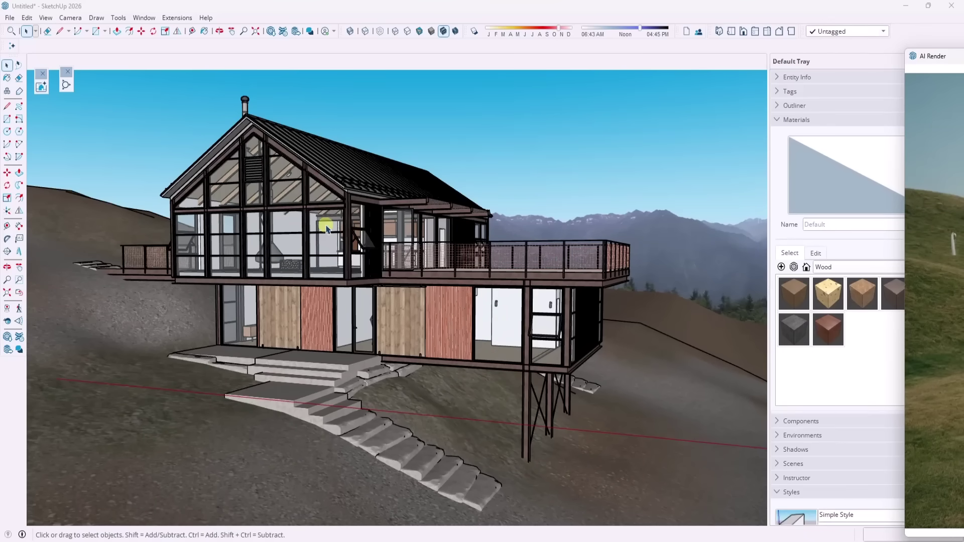
middle_drag(326, 229, 523, 307)
scroll(441, 209, up, 3)
scroll(470, 253, up, 1)
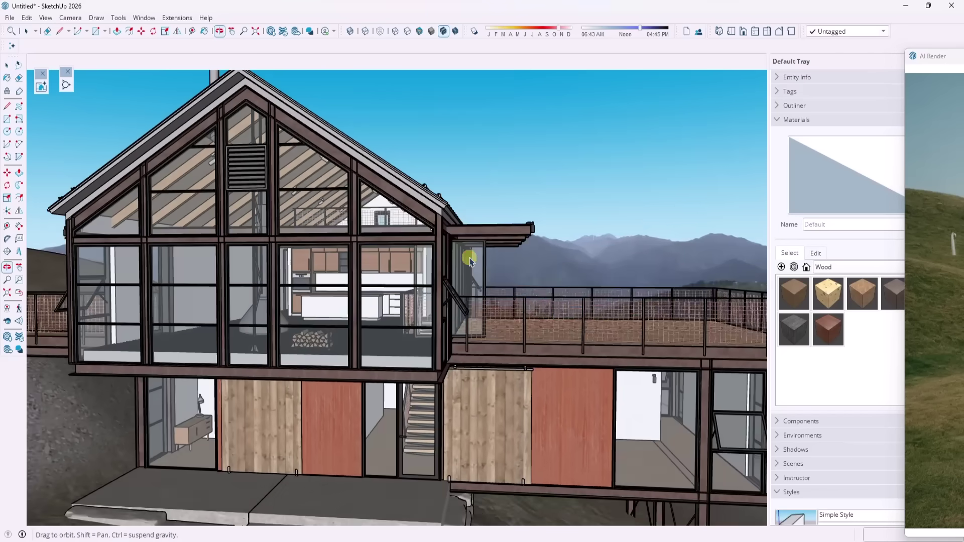
scroll(470, 260, down, 5)
scroll(516, 251, up, 5)
scroll(409, 307, down, 4)
scroll(445, 307, up, 2)
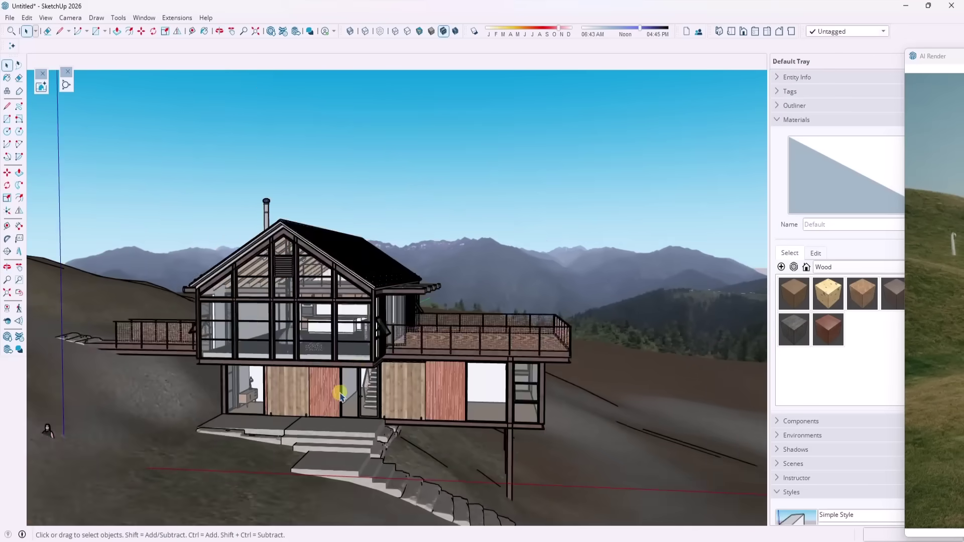
scroll(340, 396, up, 3)
middle_drag(359, 366, 364, 352)
scroll(370, 281, down, 1)
scroll(395, 207, up, 3)
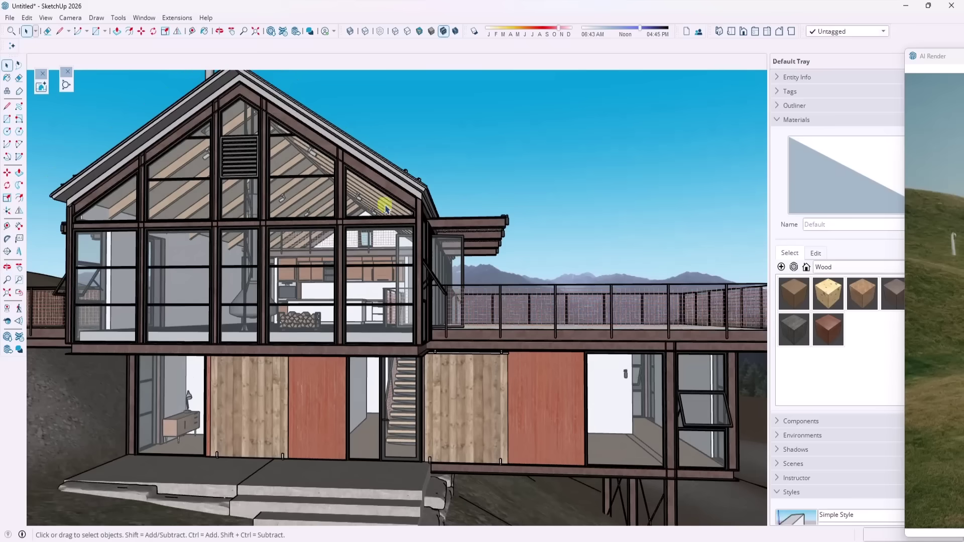
- Collapse the Materials section and turn off Profiles in the edge settings of the current style
click(775, 120)
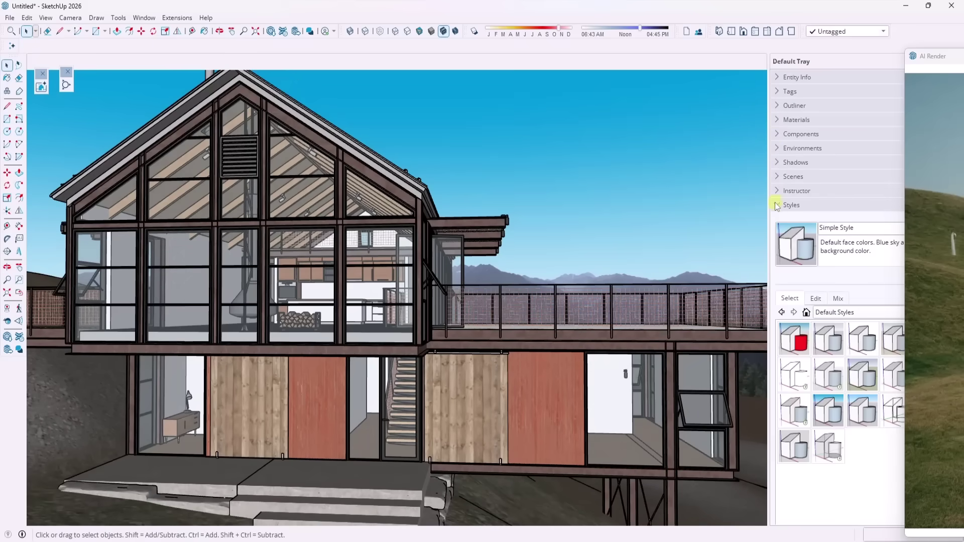
click(815, 299)
click(793, 317)
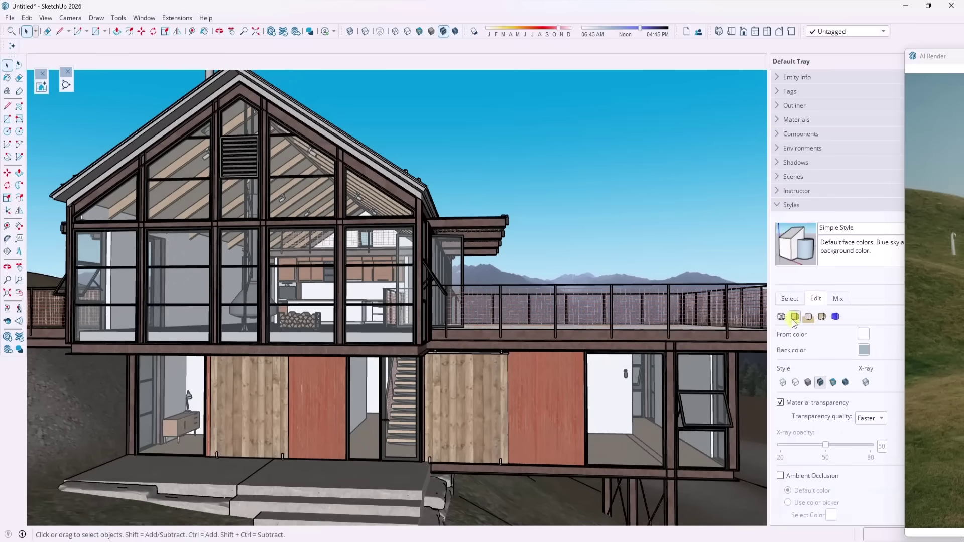
click(781, 316)
click(780, 366)
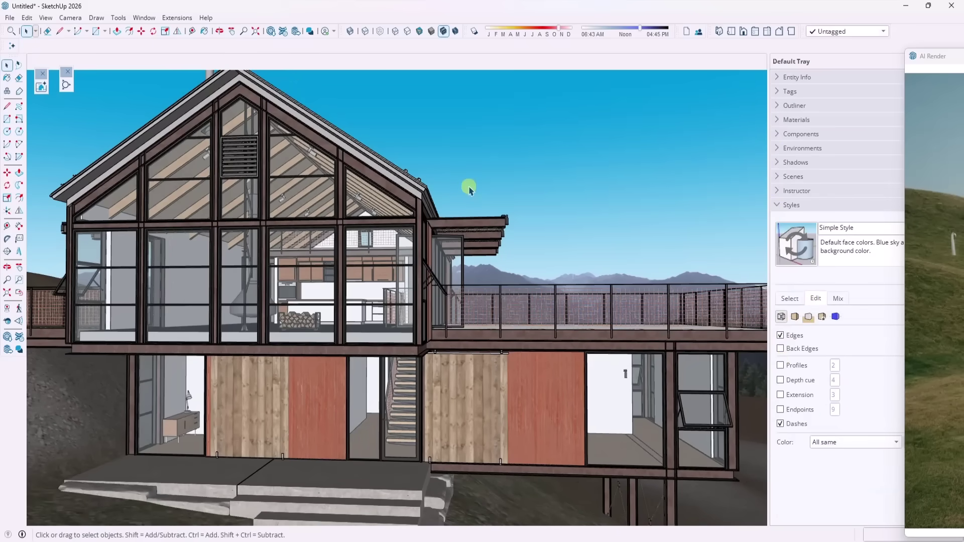
- Reframe the house front with its full deck and import this viewport into the AI Render window
middle_drag(468, 187, 198, 275)
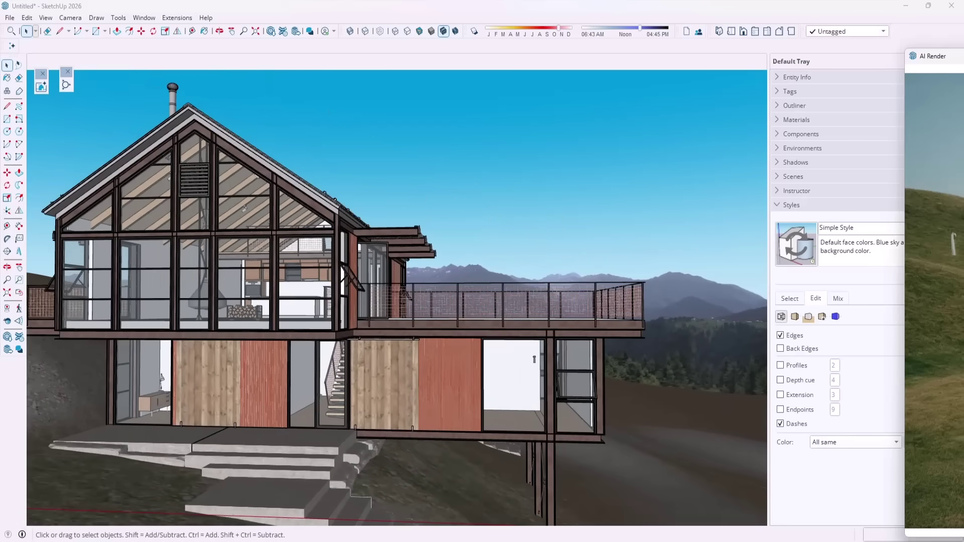
drag(933, 56, 387, 48)
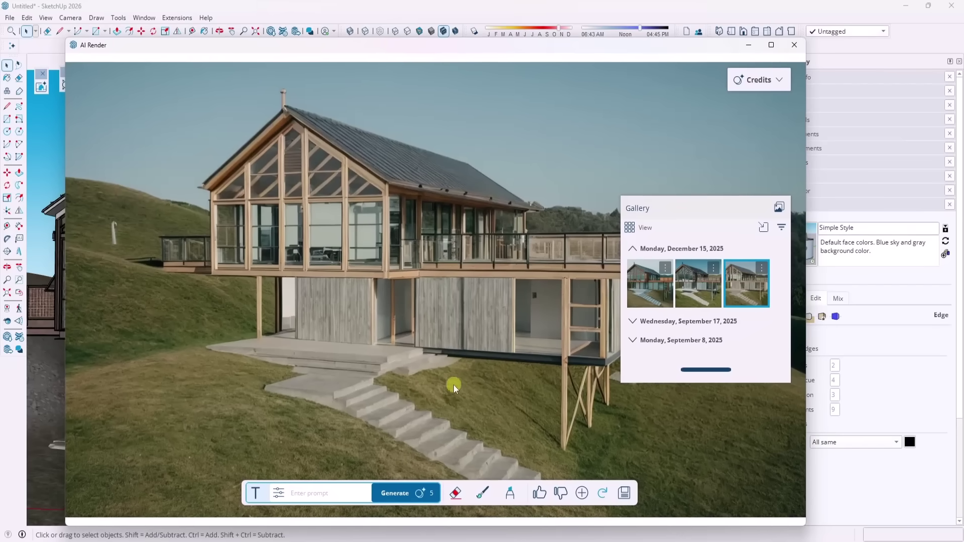
click(604, 496)
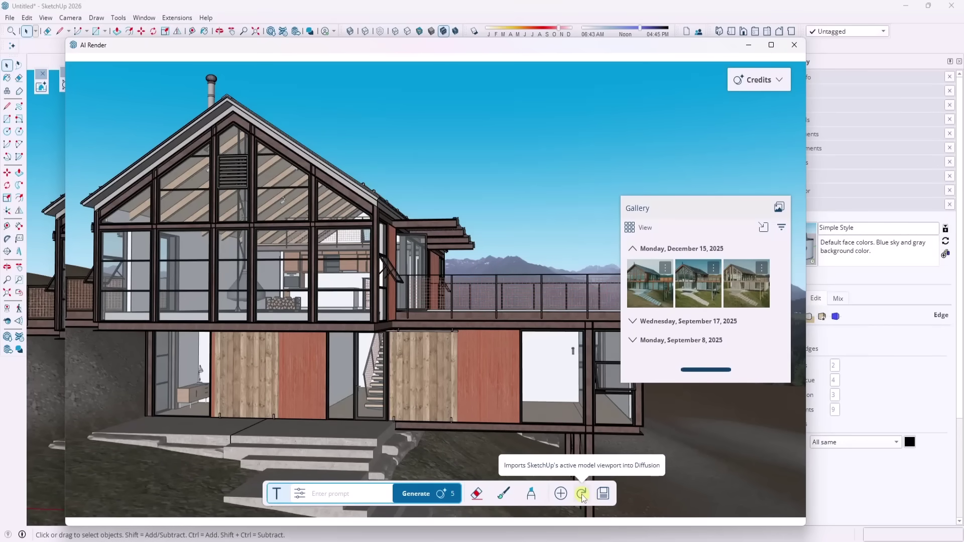
- Set Respect model geometry to 1.00, paste a prompt on preserving proportions with realistic PBR materials and soft daylight, and try to generate a render
click(300, 494)
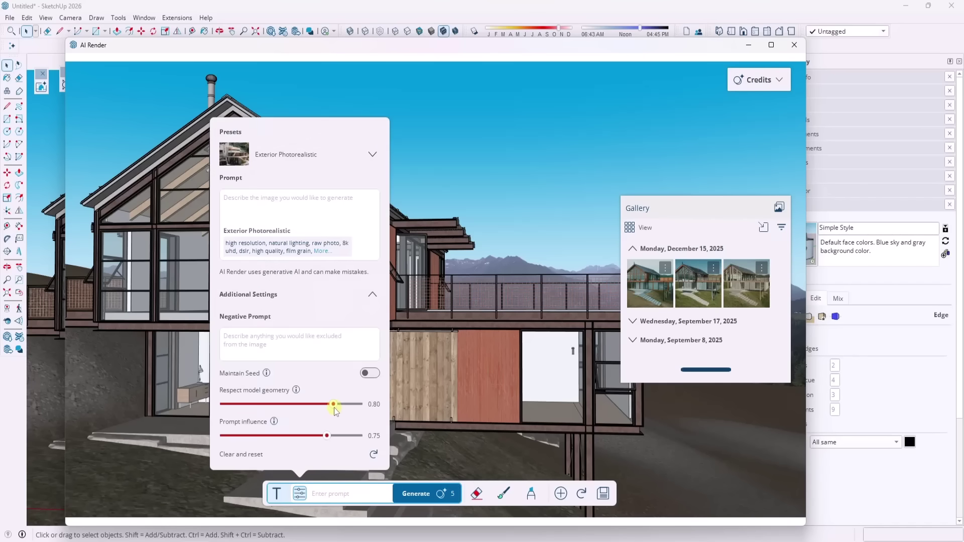
drag(334, 406, 369, 407)
key(ctrl+v)
scroll(301, 195, down, 3)
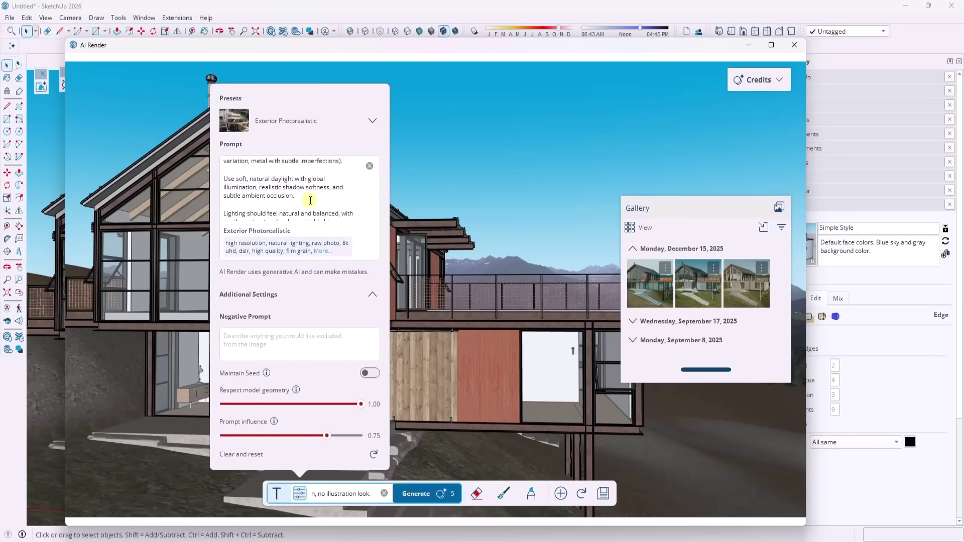
click(418, 493)
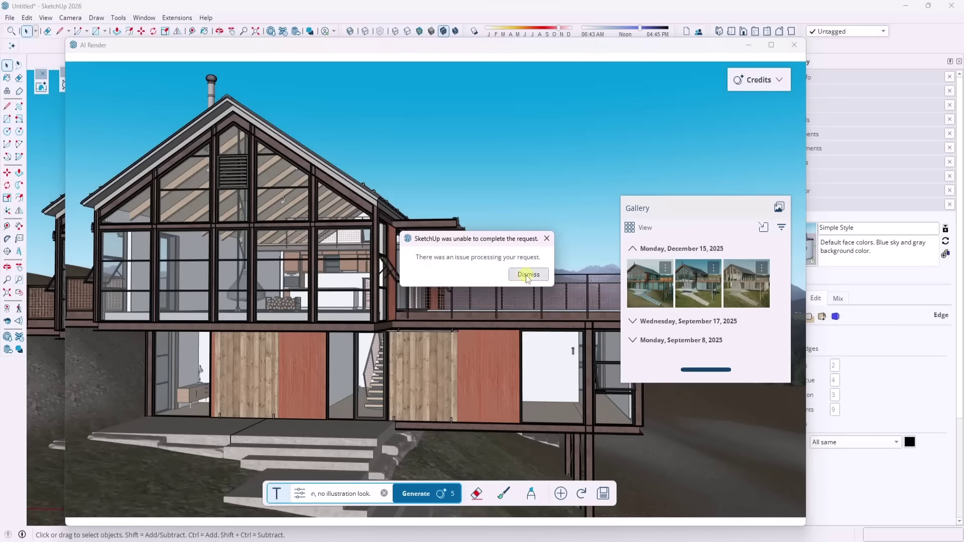
click(524, 275)
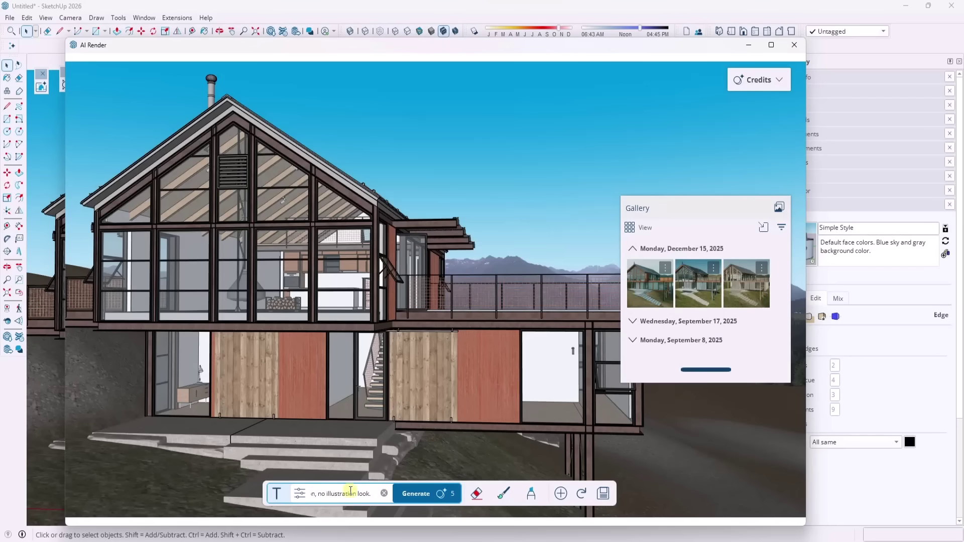
- Review and shorten the pasted render prompt, and clear it from the prompt field
click(300, 494)
scroll(275, 194, up, 3)
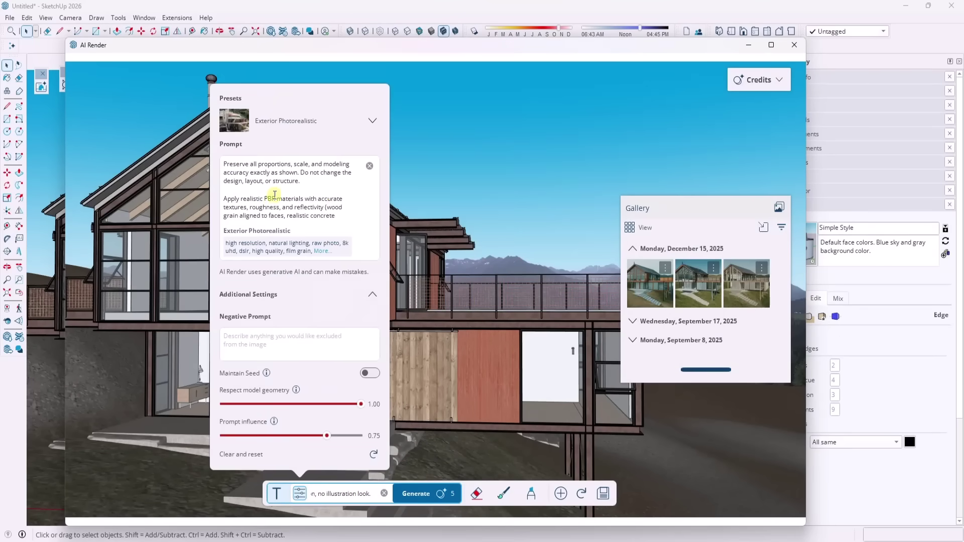
scroll(275, 195, down, 5)
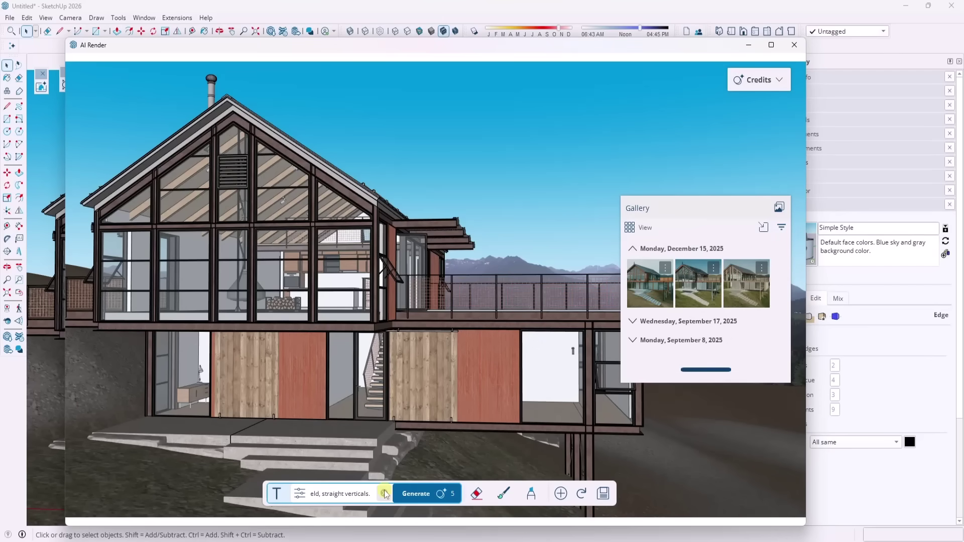
click(384, 494)
- Switch the preset to Auto with an empty prompt and generate renders of the imported view
click(299, 494)
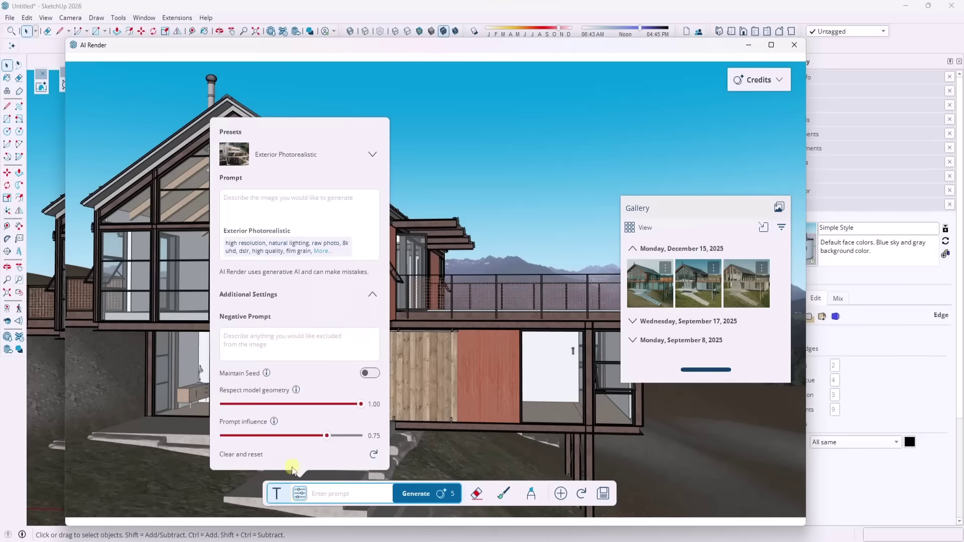
click(285, 157)
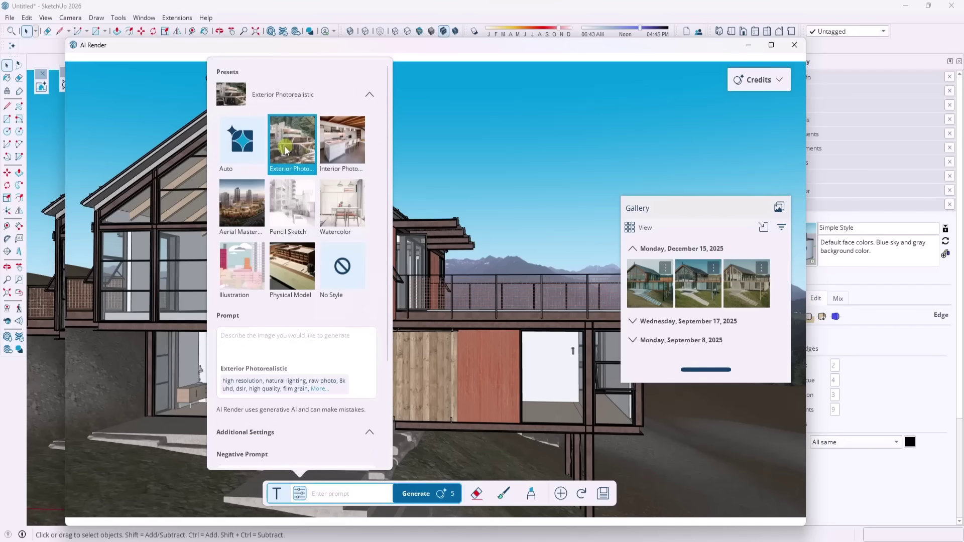
click(241, 142)
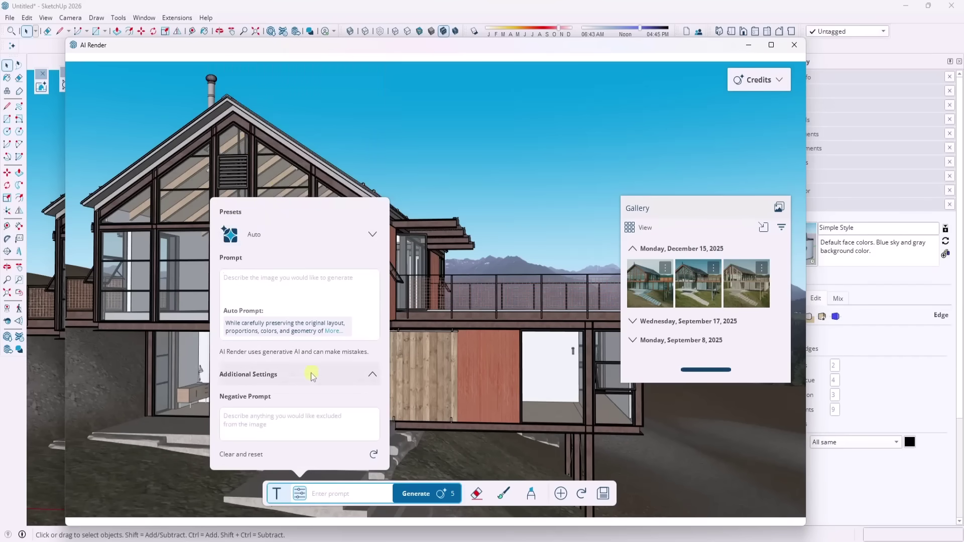
key(Return)
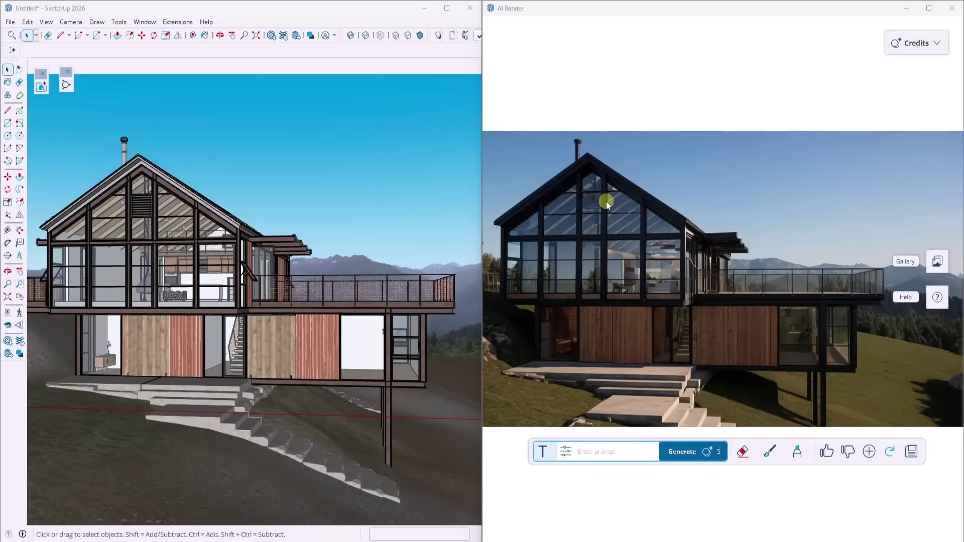
- Open the gallery and compare the three newest renders with the model's cladding, windows and deck
click(936, 261)
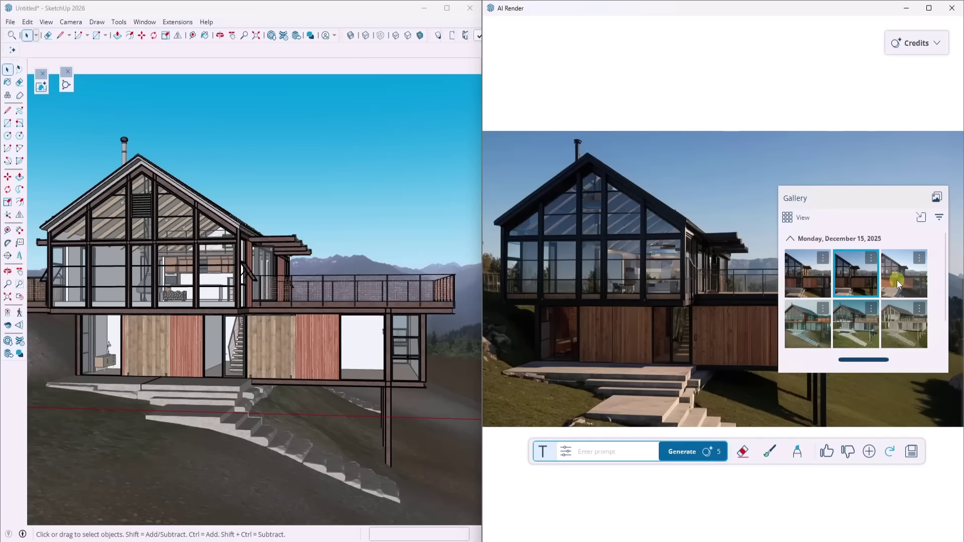
click(897, 283)
click(851, 282)
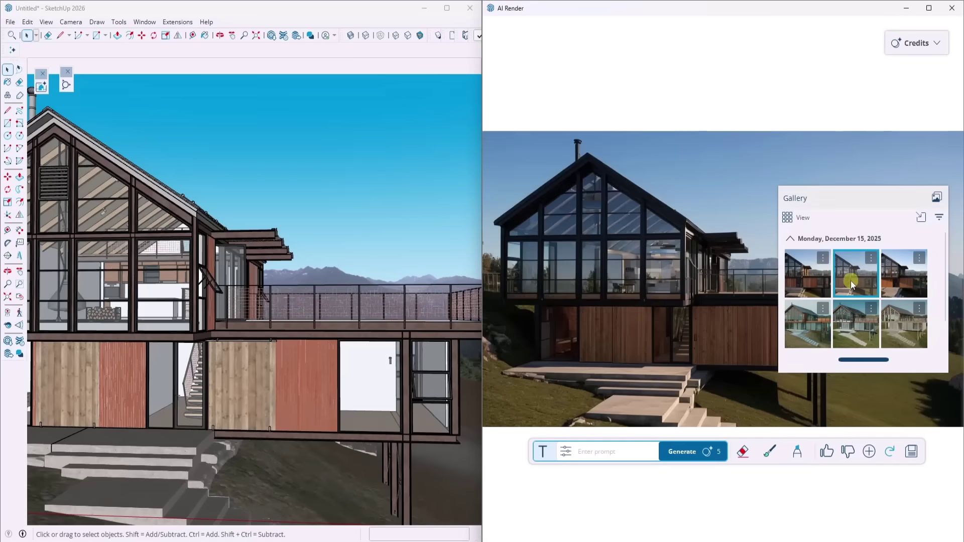
click(801, 279)
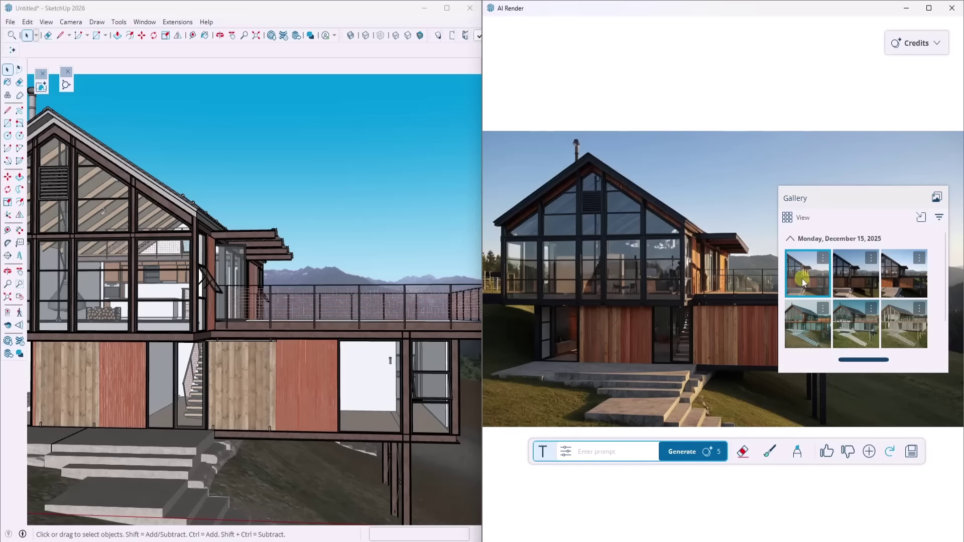
click(855, 286)
click(895, 288)
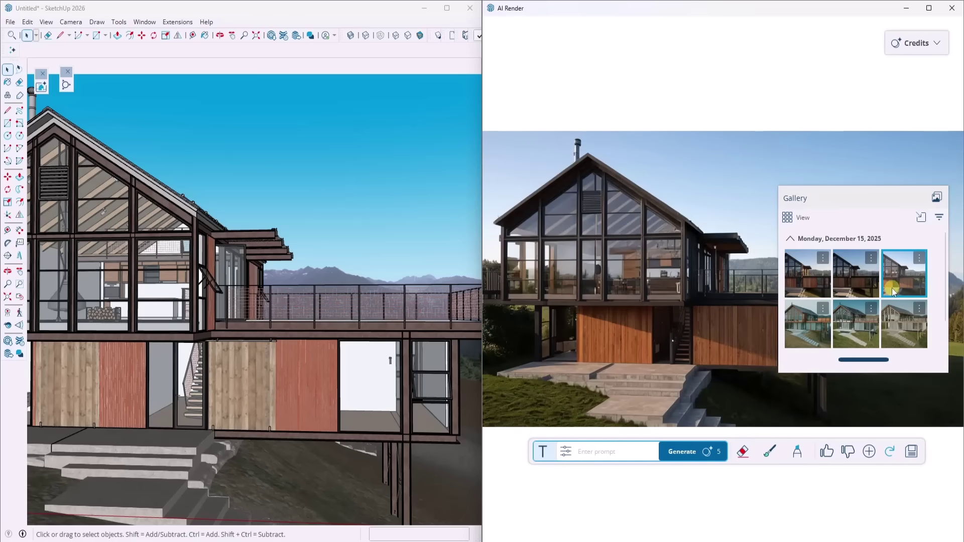
click(859, 281)
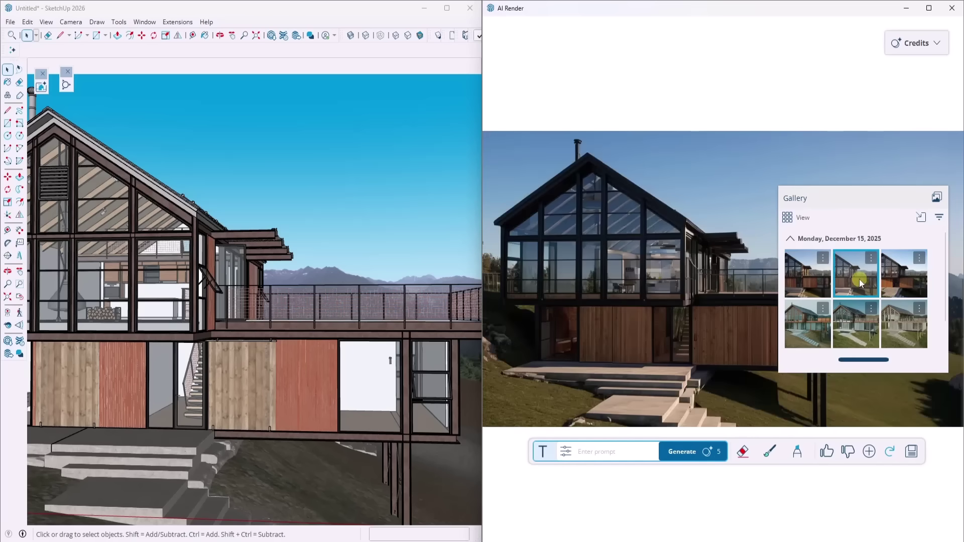
click(796, 279)
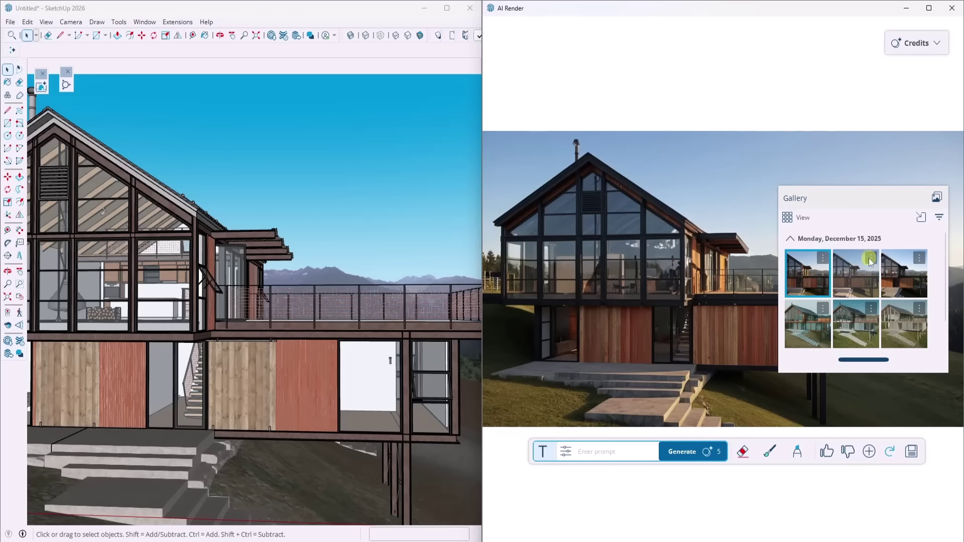
- Compare the earlier Exterior Photorealistic renders with the first of the newest Auto renders
click(857, 282)
click(797, 333)
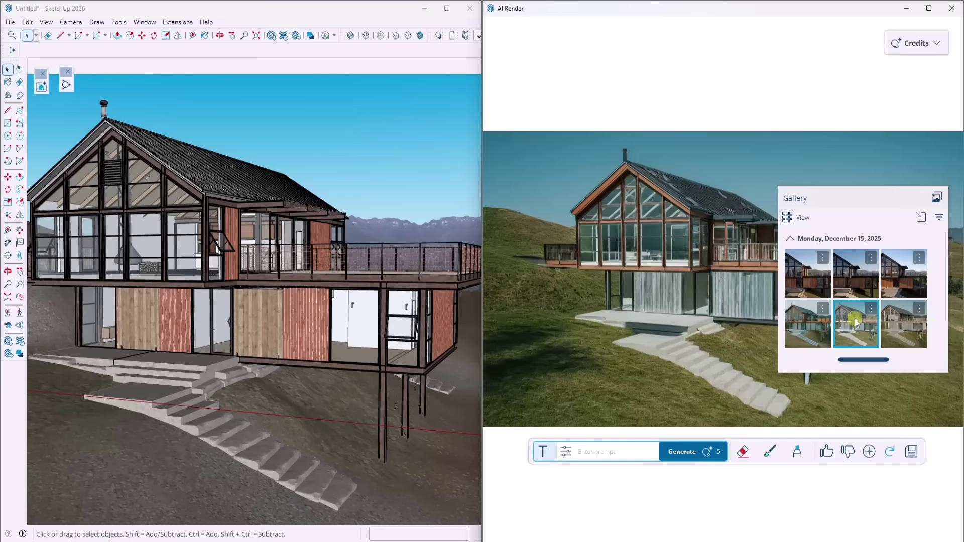
click(795, 269)
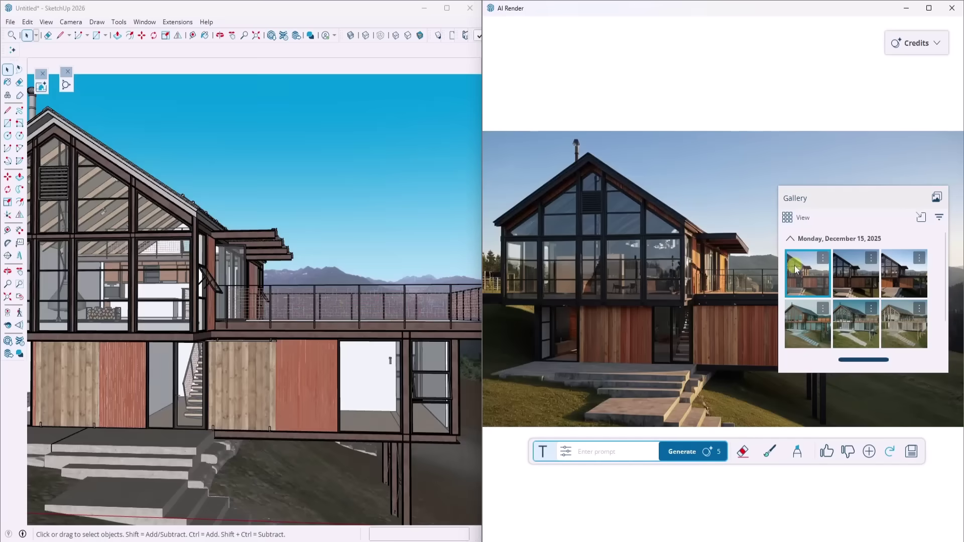
- View the second and third of the newest Auto renders, and close the gallery with the third one displayed
click(863, 282)
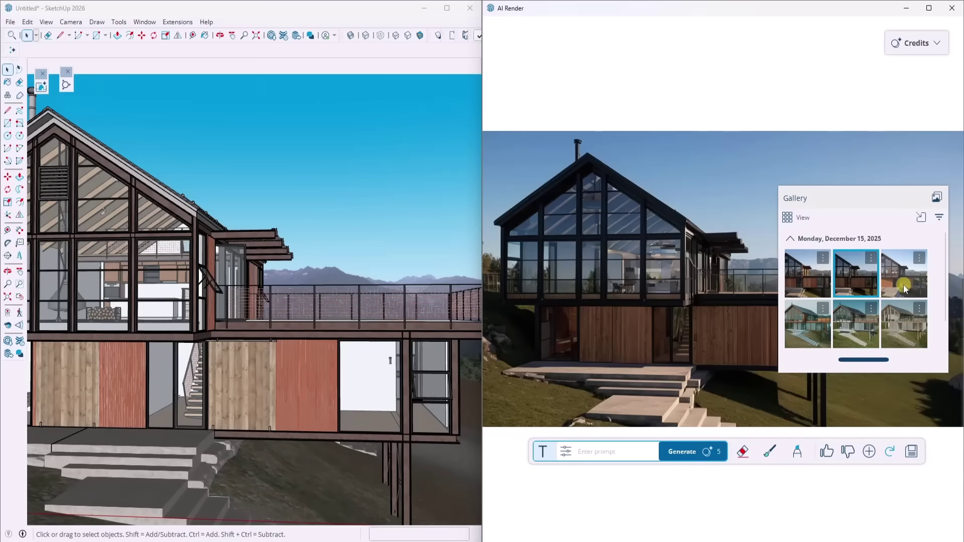
click(903, 287)
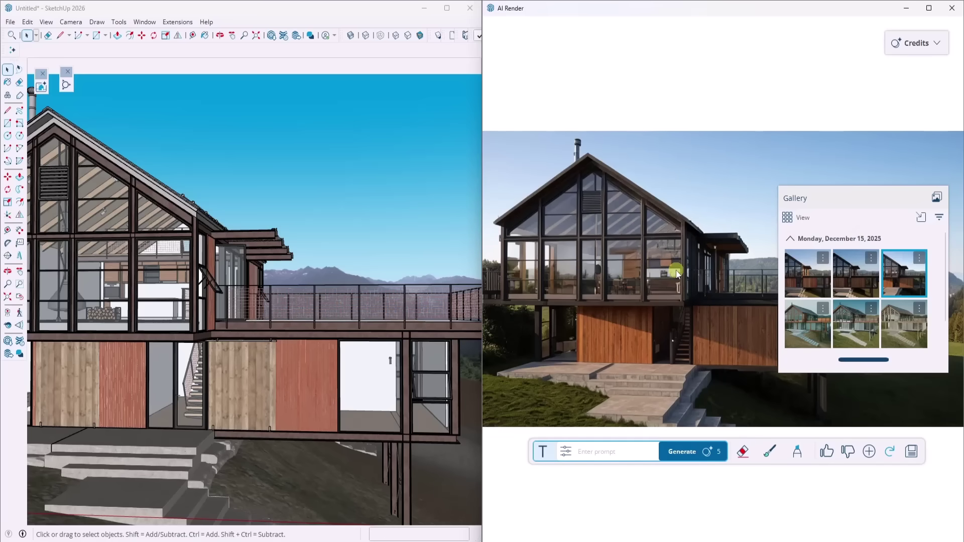
click(934, 198)
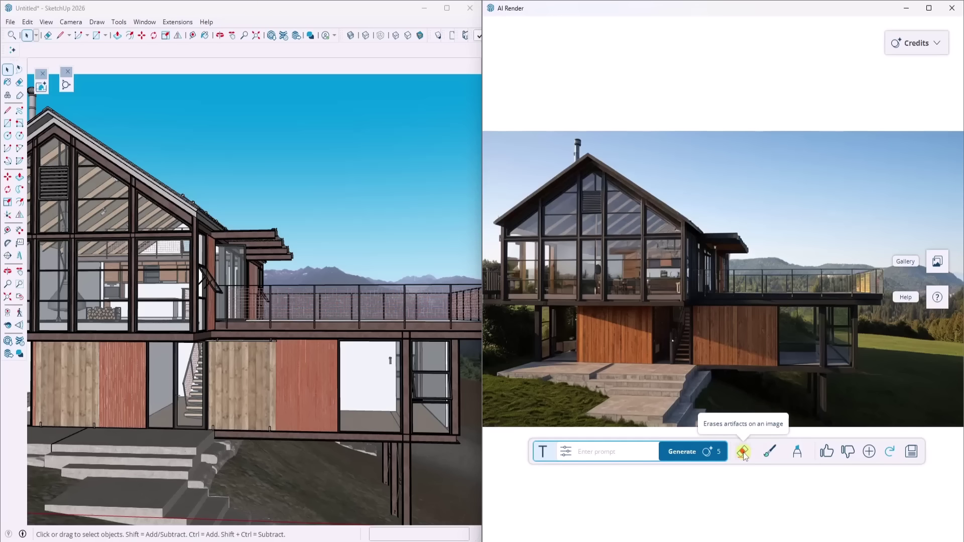
- Brush a mask over the right-hand part of each of the two lower-level wood cladding walls in the render
click(770, 452)
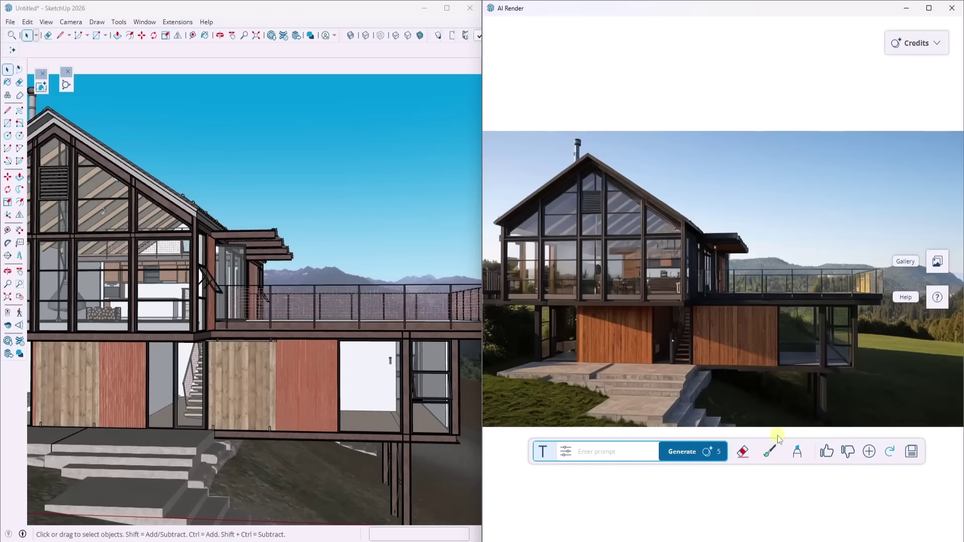
click(771, 451)
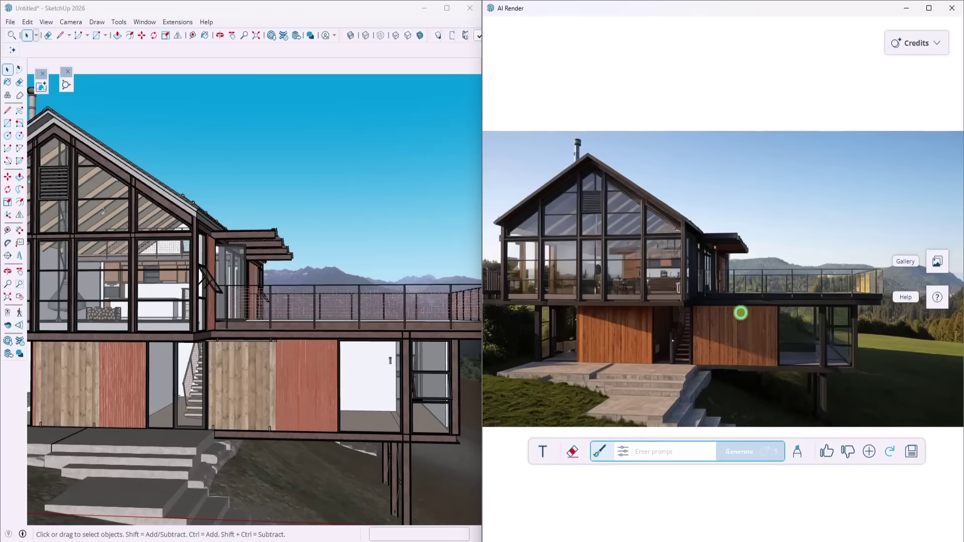
mouse_move(740, 312)
mouse_down()
mouse_move(775, 314)
mouse_move(738, 317)
mouse_move(773, 324)
mouse_move(738, 324)
mouse_move(774, 330)
mouse_move(736, 332)
mouse_move(771, 339)
mouse_up()
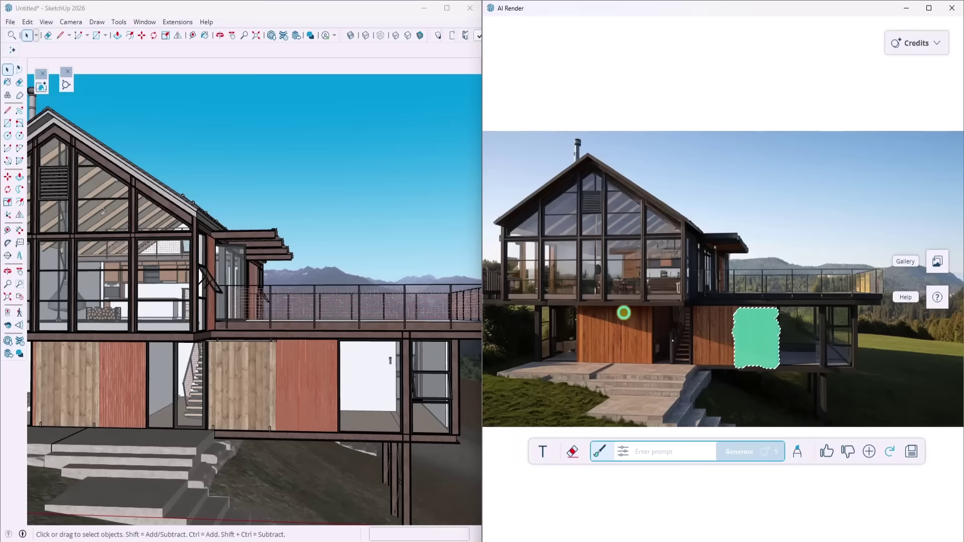
drag(615, 360, 644, 361)
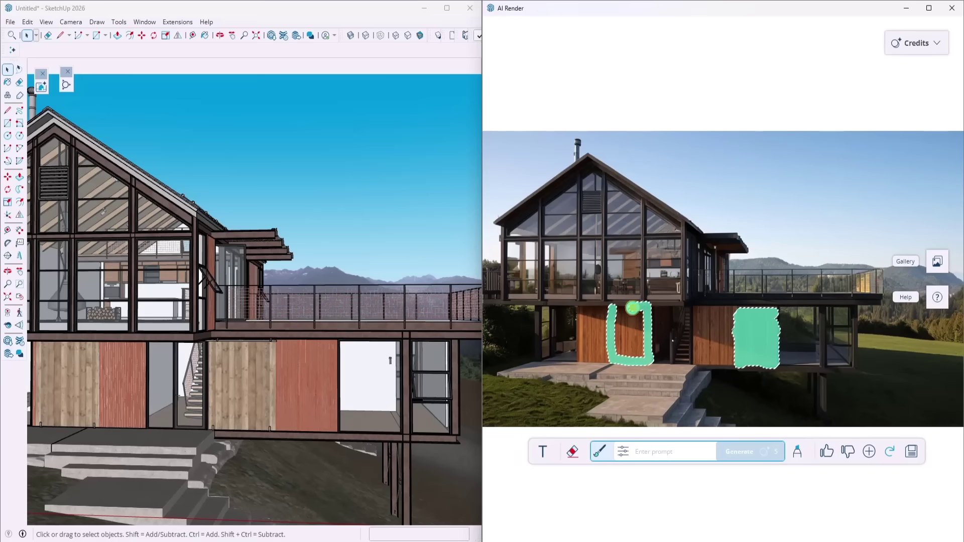
- Generate the masked areas with the prompt "replace these areas with a rusted corrugated metal panel with vertical orientation"
click(657, 453)
text(replace these)
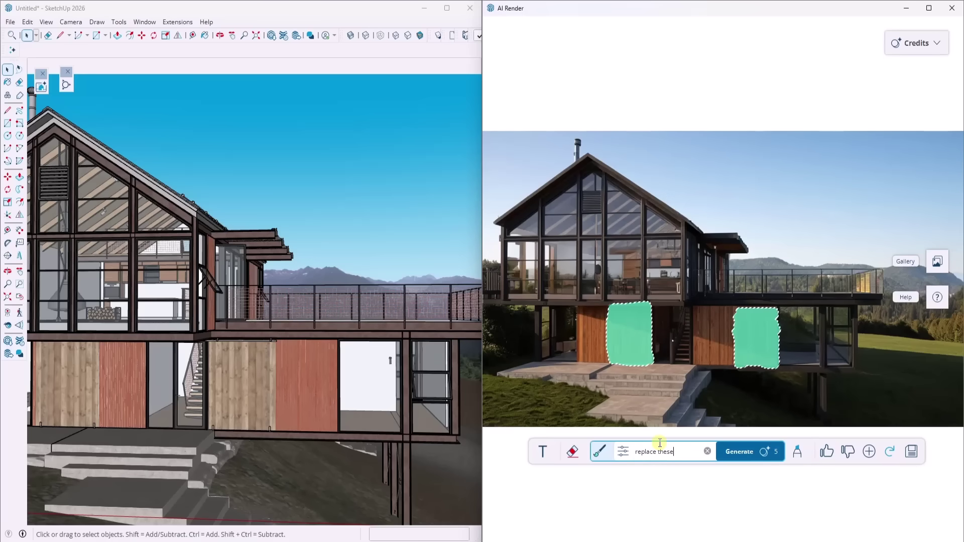
text( areas with a rust)
text(ed corrugat)
text(ed metal panel)
text( with verti)
text(cal orienta)
text(tion)
click(736, 451)
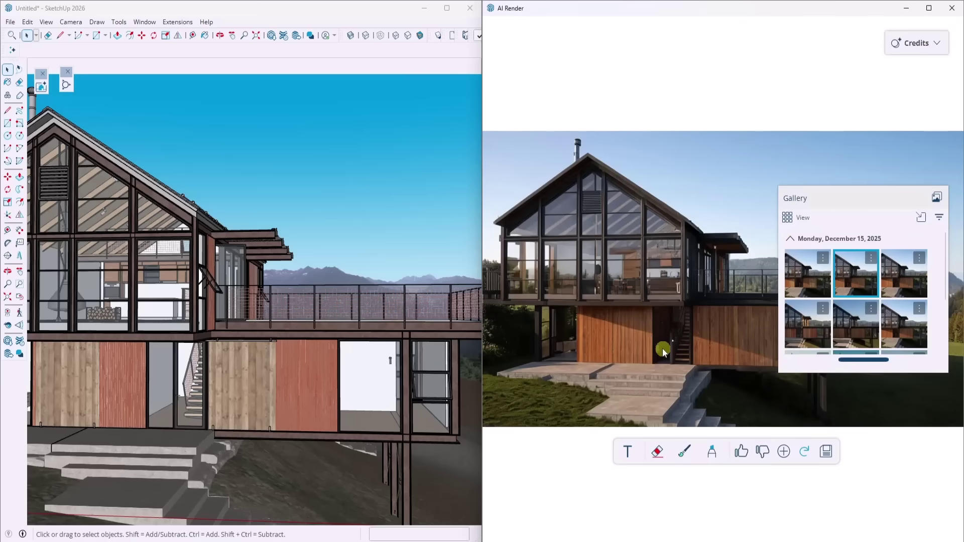
- Compare the newly generated cladding variations in the gallery, examining the masked wall areas
click(805, 276)
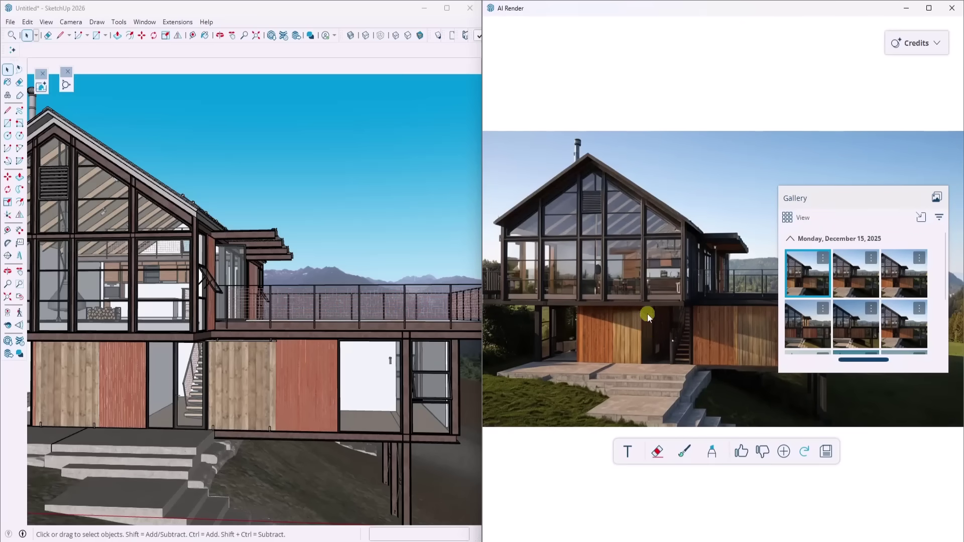
click(844, 280)
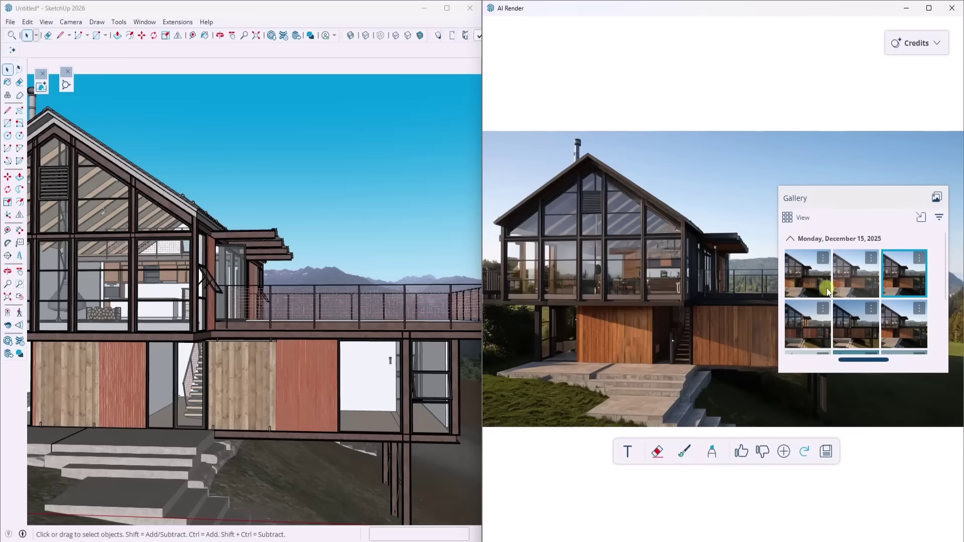
click(799, 279)
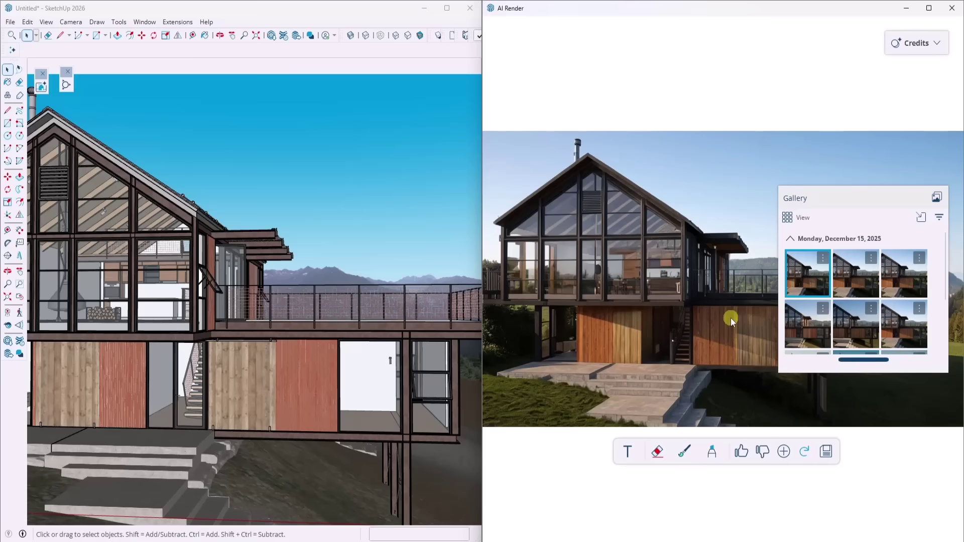
- Browse the gallery to the Monday, September 8, 2025 renders and view the interior images with the vaulted ceiling
scroll(808, 321, down, 5)
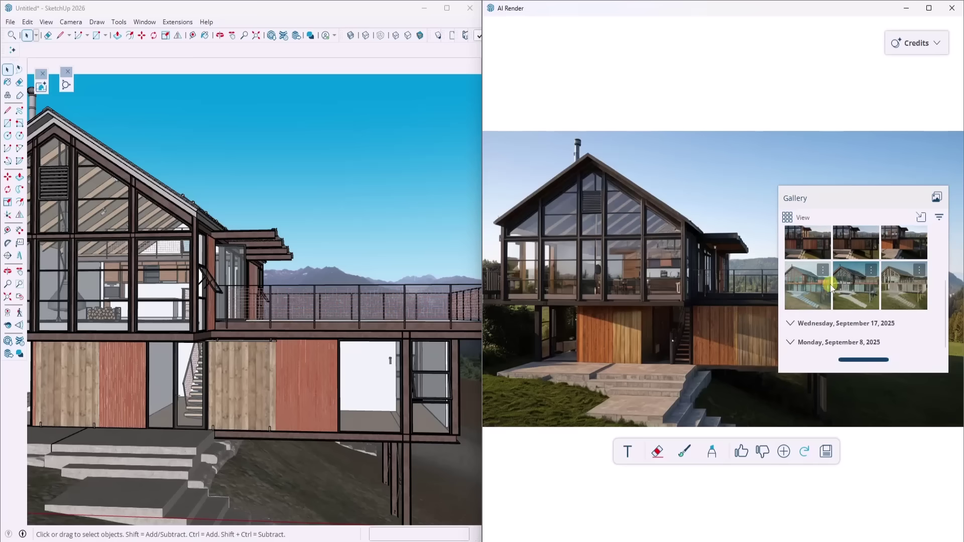
scroll(818, 326, down, 3)
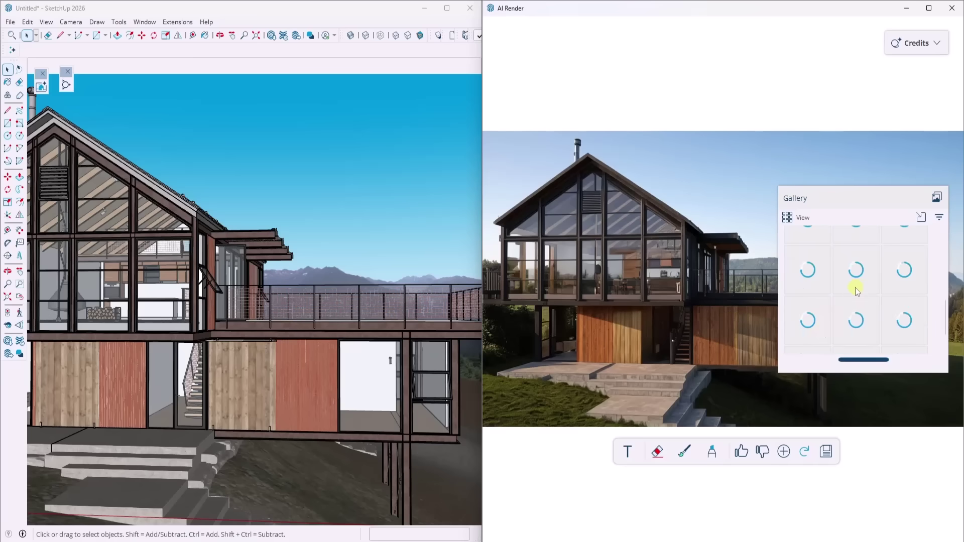
scroll(861, 301, down, 5)
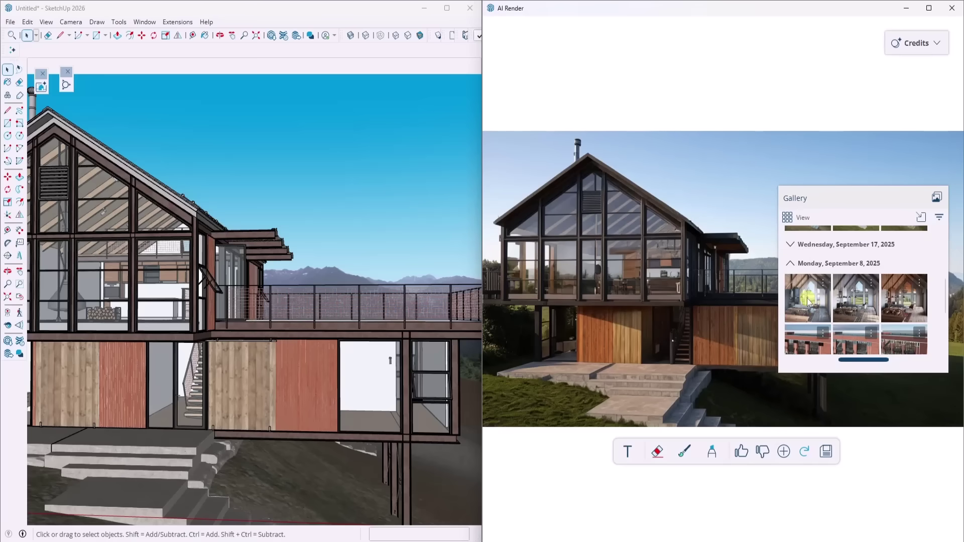
click(808, 301)
click(851, 307)
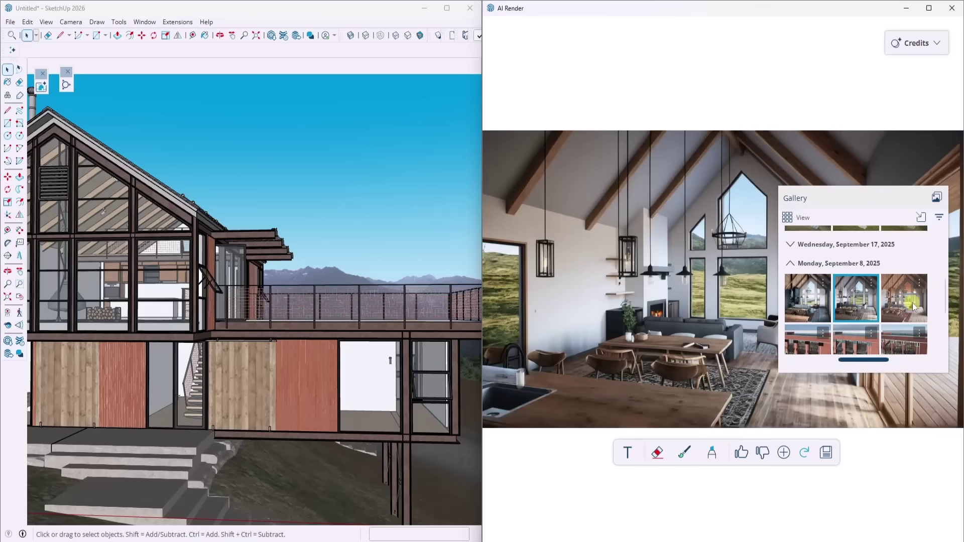
- Return to the newest December 15 renders and view the first and third cladding variations again
scroll(858, 311, up, 2)
scroll(839, 311, up, 2)
click(823, 279)
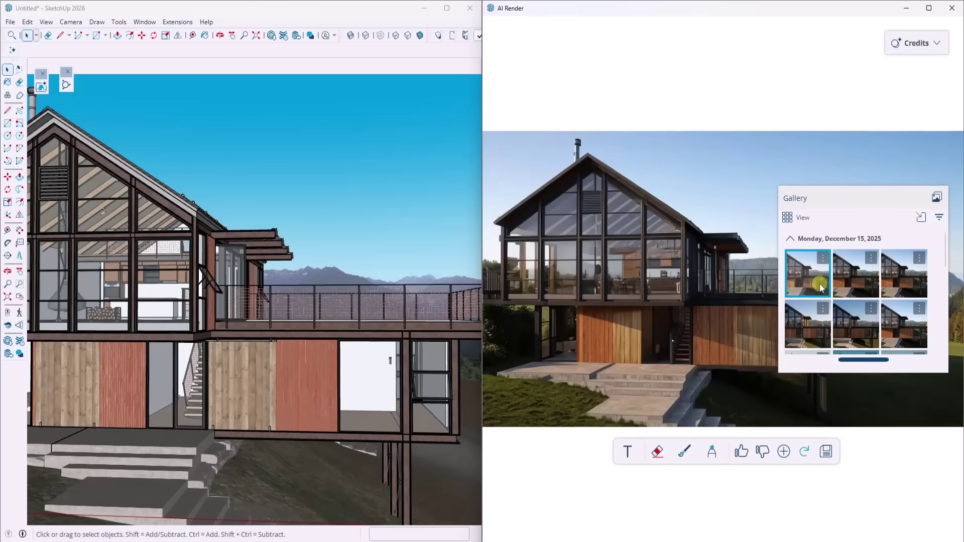
click(888, 284)
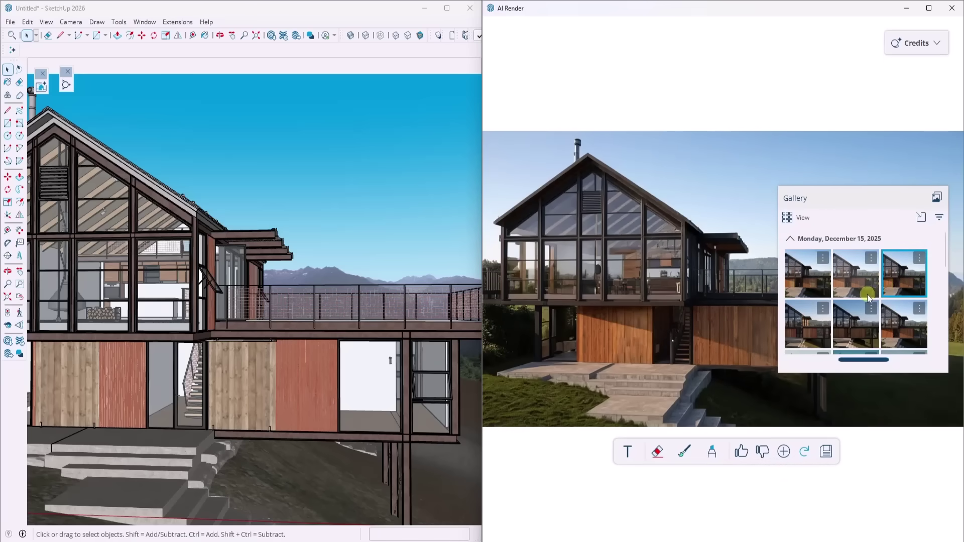